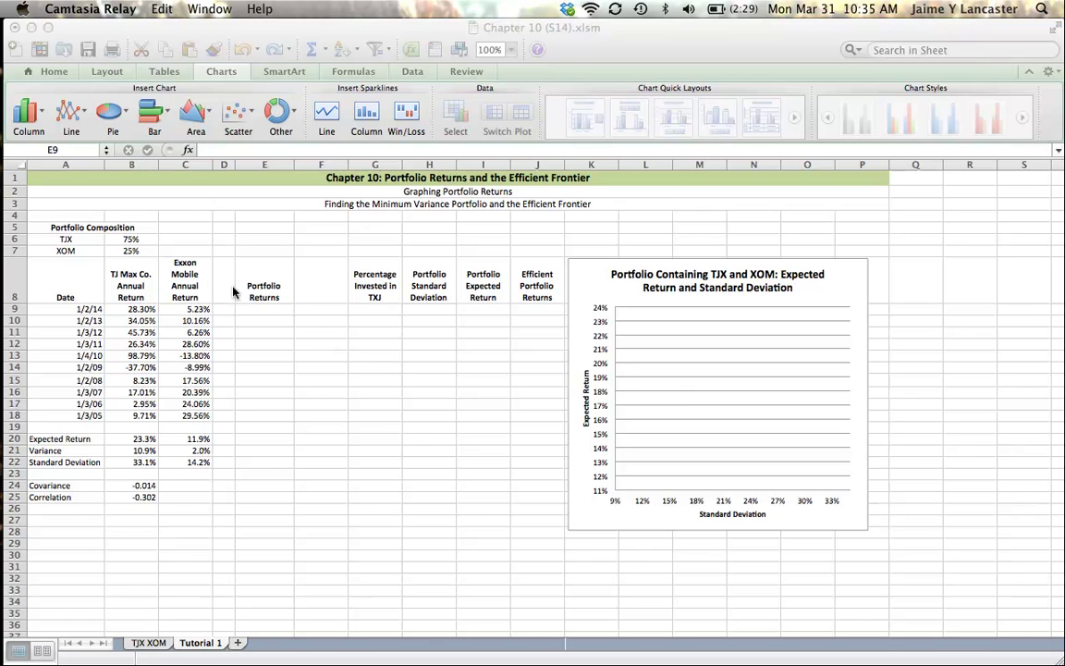
Set the TJX portfolio weight in cell B6 to 50%
click(133, 242)
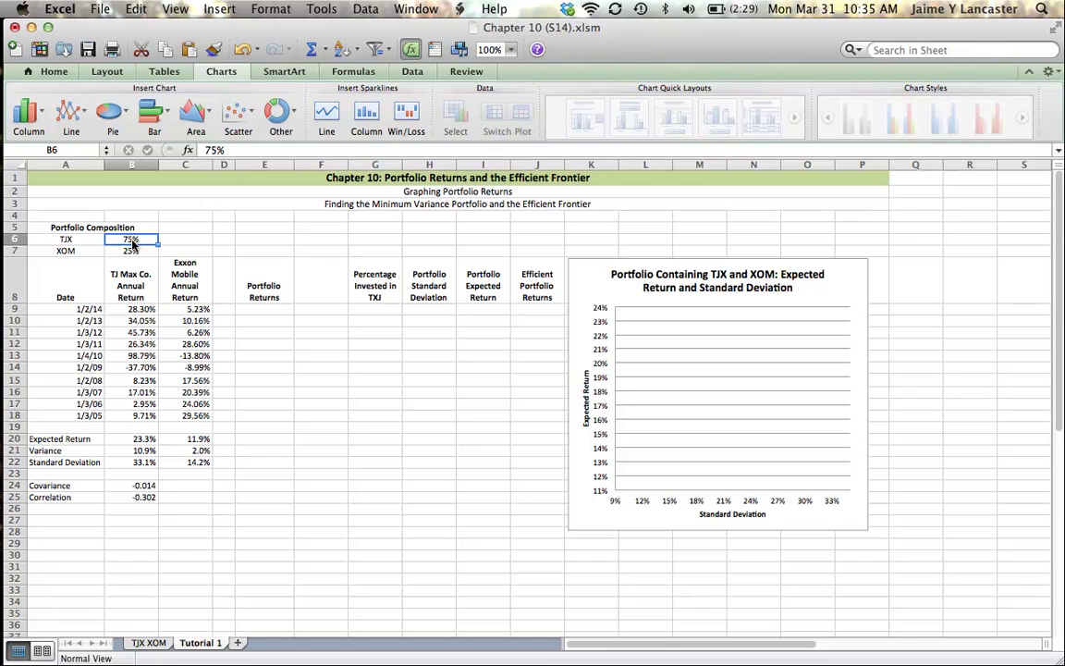
text(50)
key(Return)
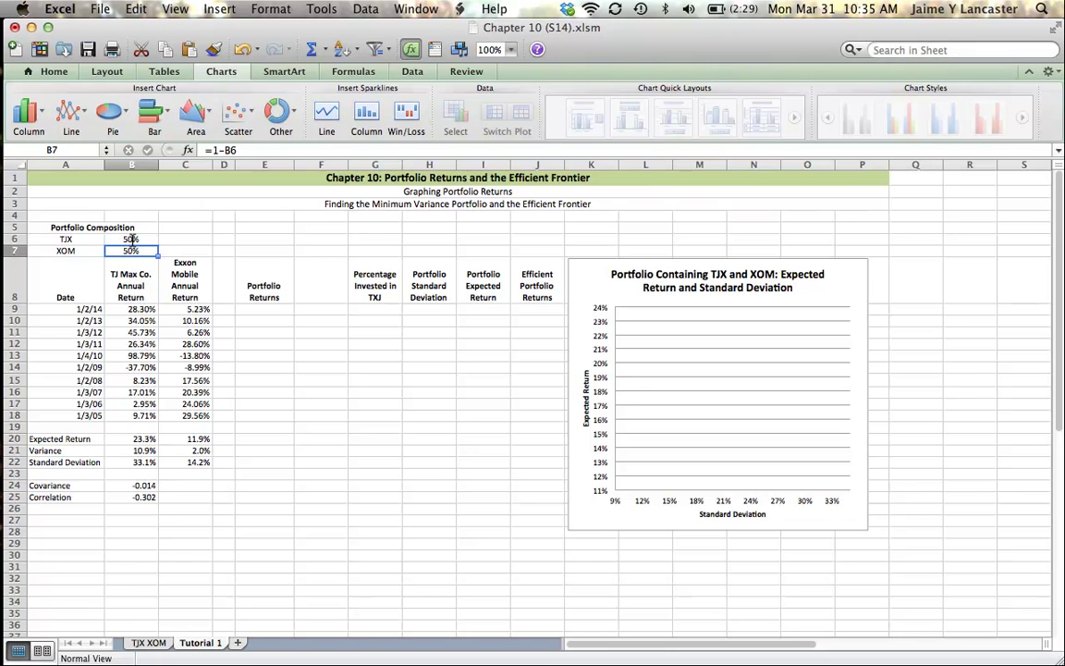
Review the portfolio composition labels, the dates in A9:A18 and both stocks' annual returns in B9:C18
click(61, 238)
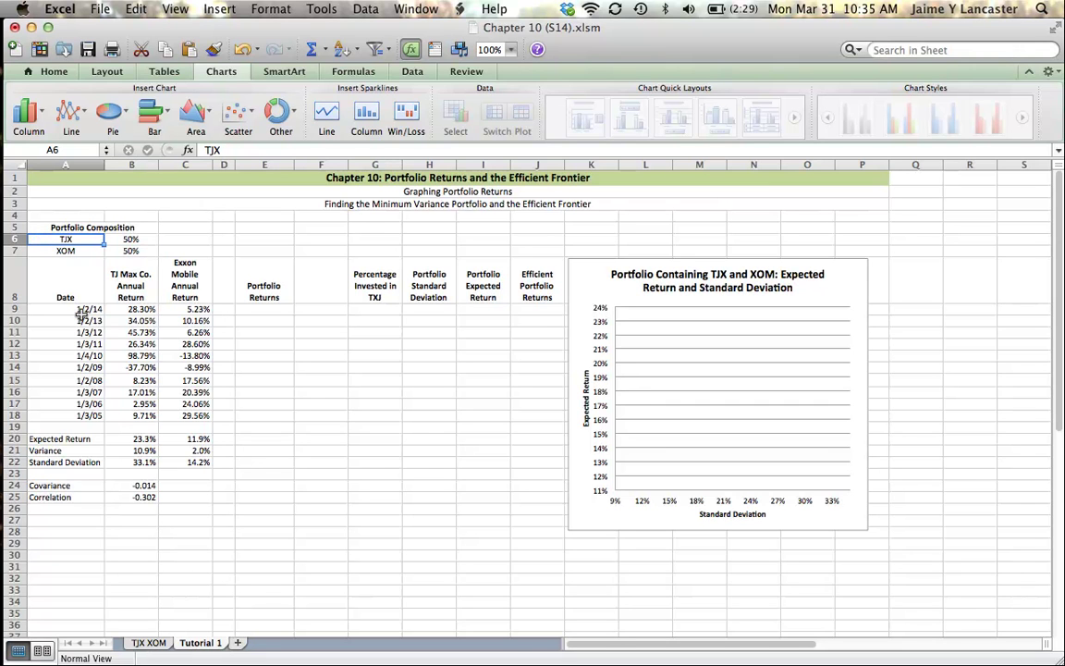
key(Down)
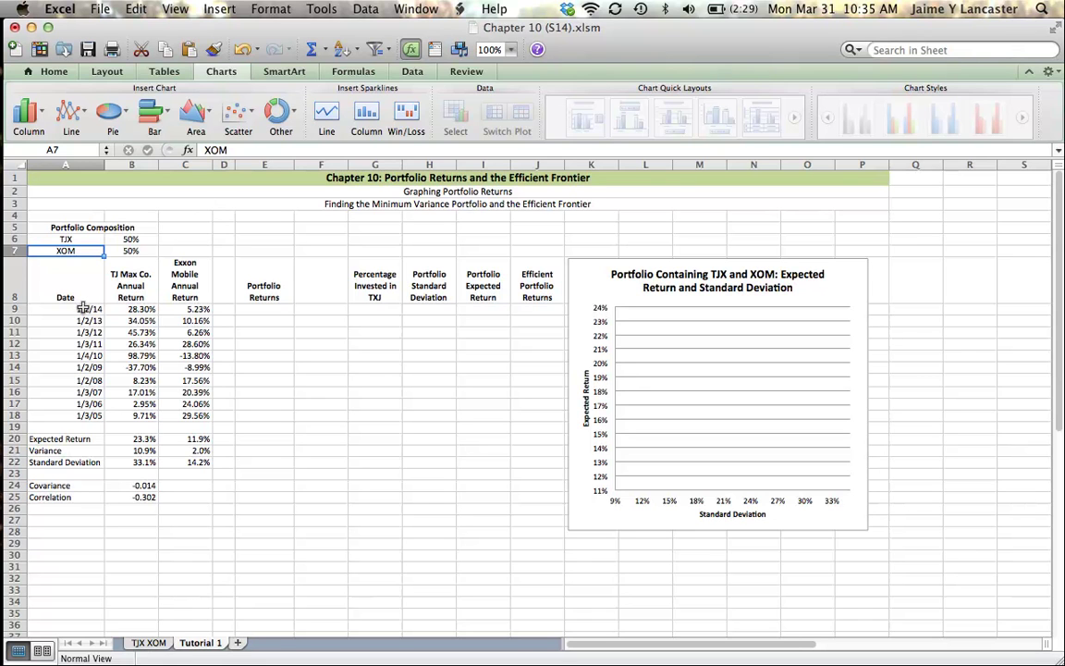
drag(83, 310, 83, 416)
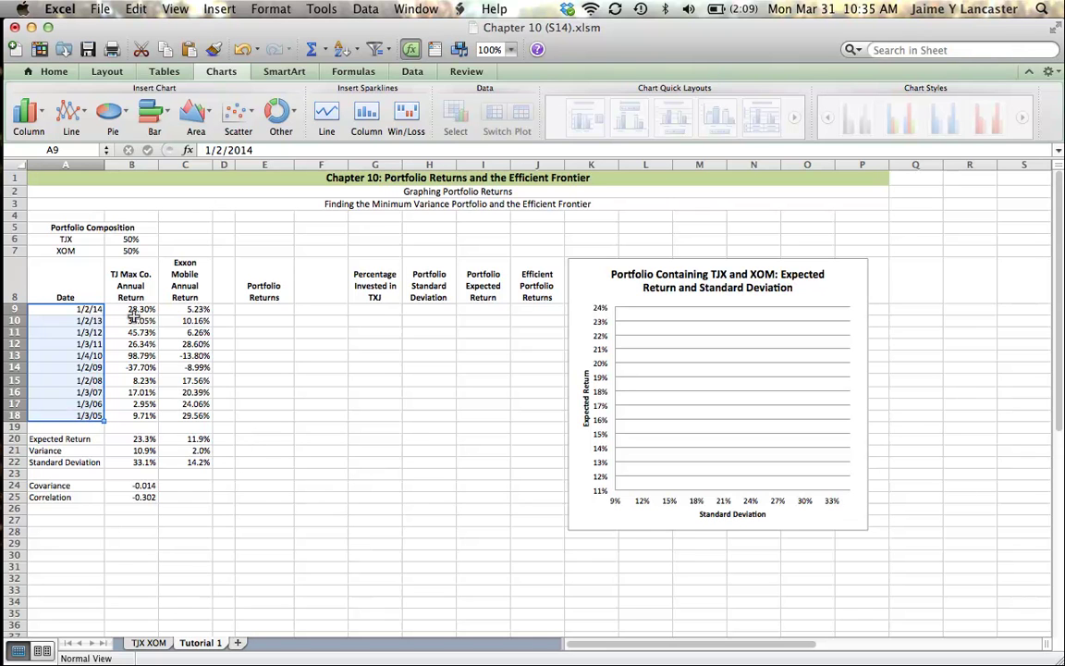
drag(136, 309, 195, 416)
double_click(309, 542)
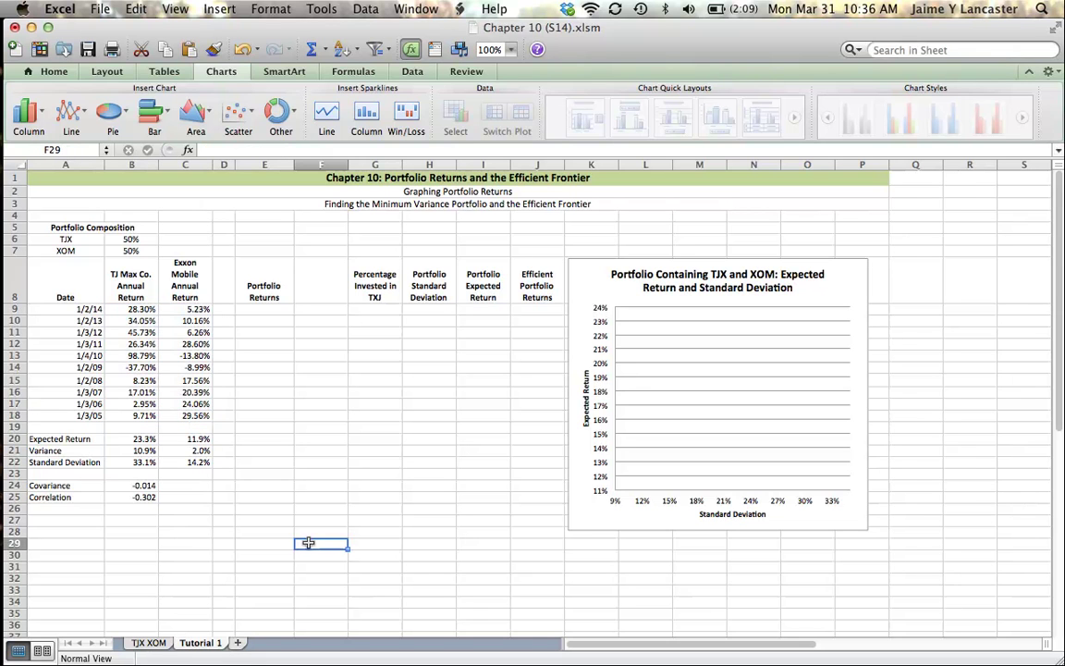
Examine the expected return, variance and standard deviation formulas for both stocks in B20:C22
click(62, 439)
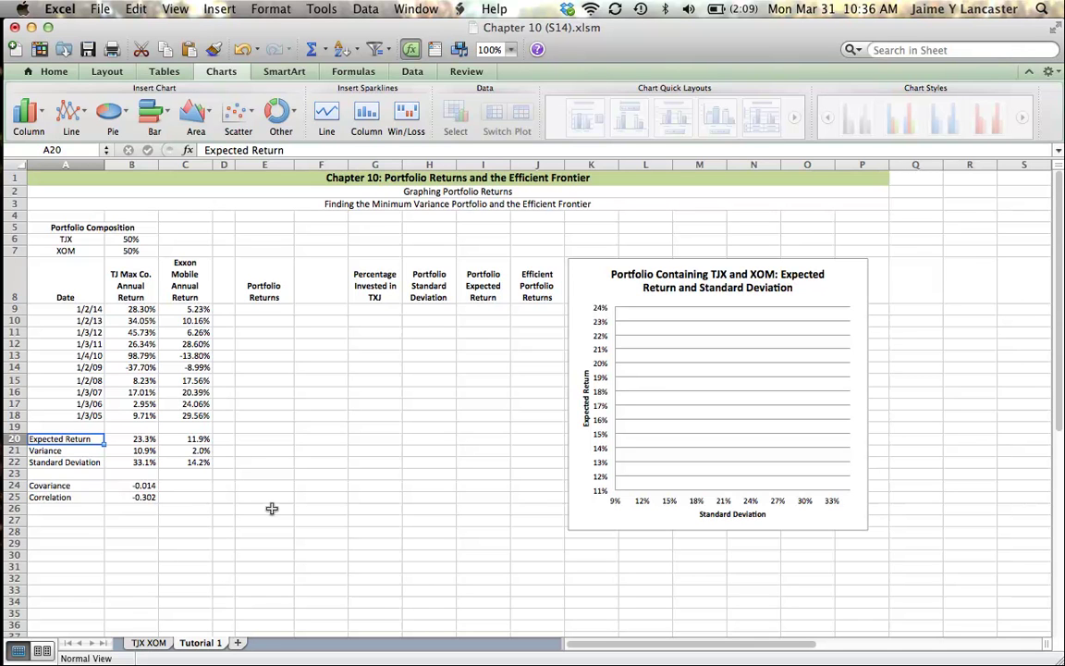
click(133, 438)
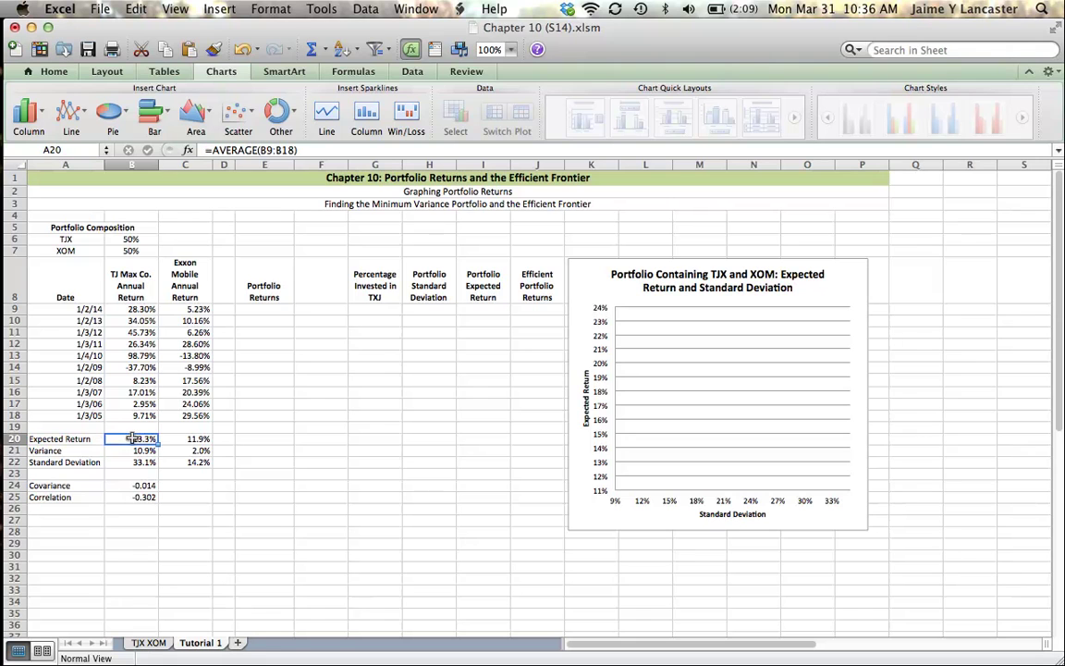
double_click(132, 439)
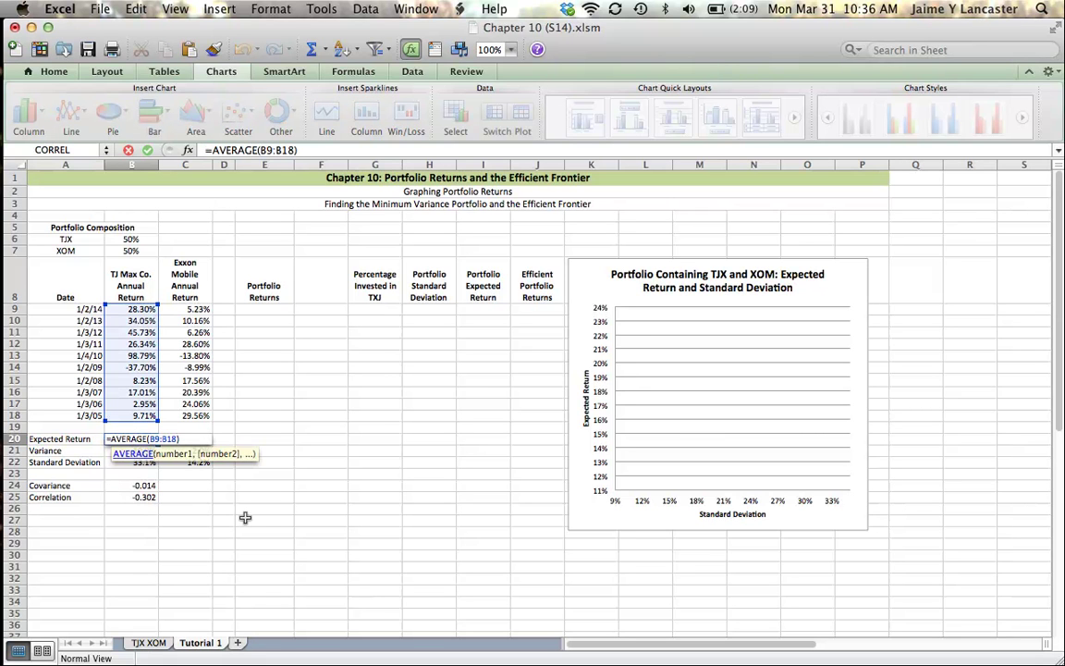
key(Return)
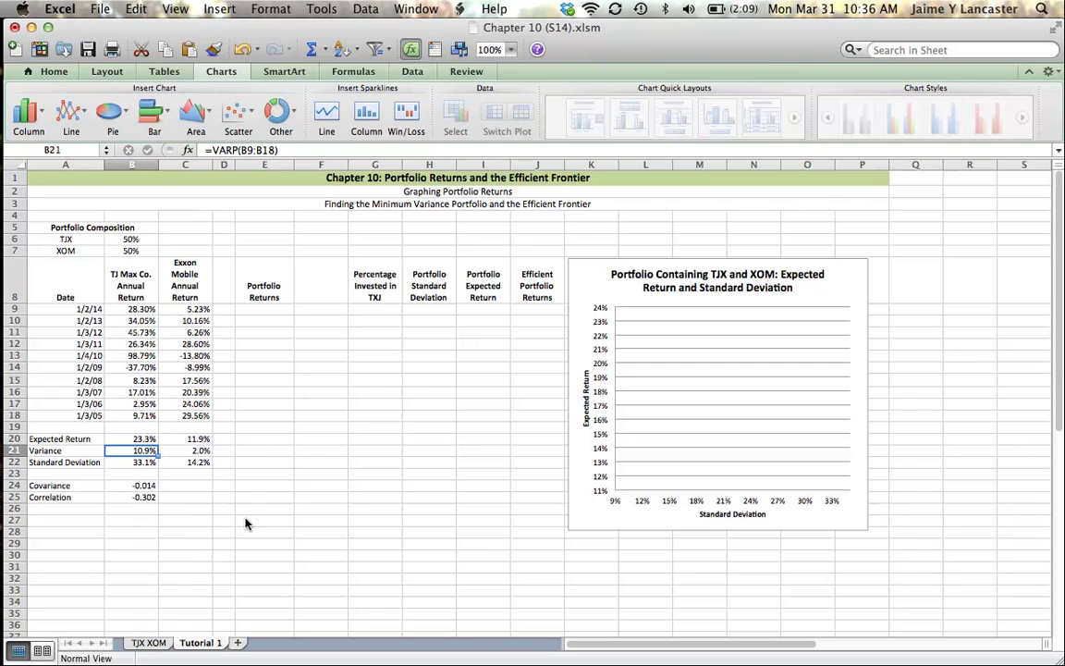
click(137, 438)
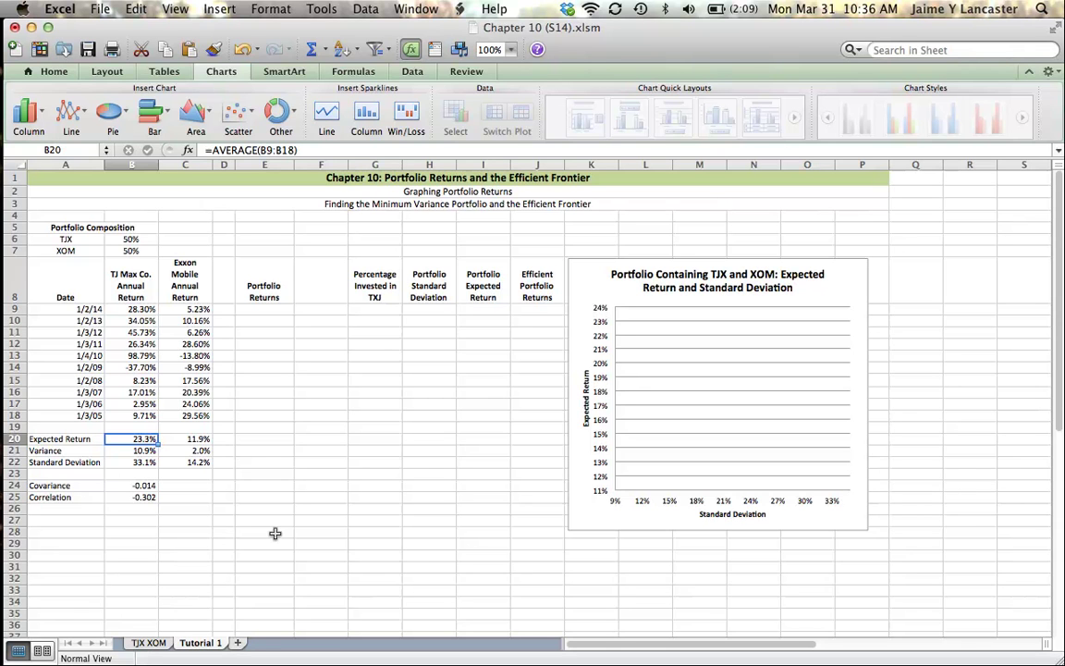
key(Right)
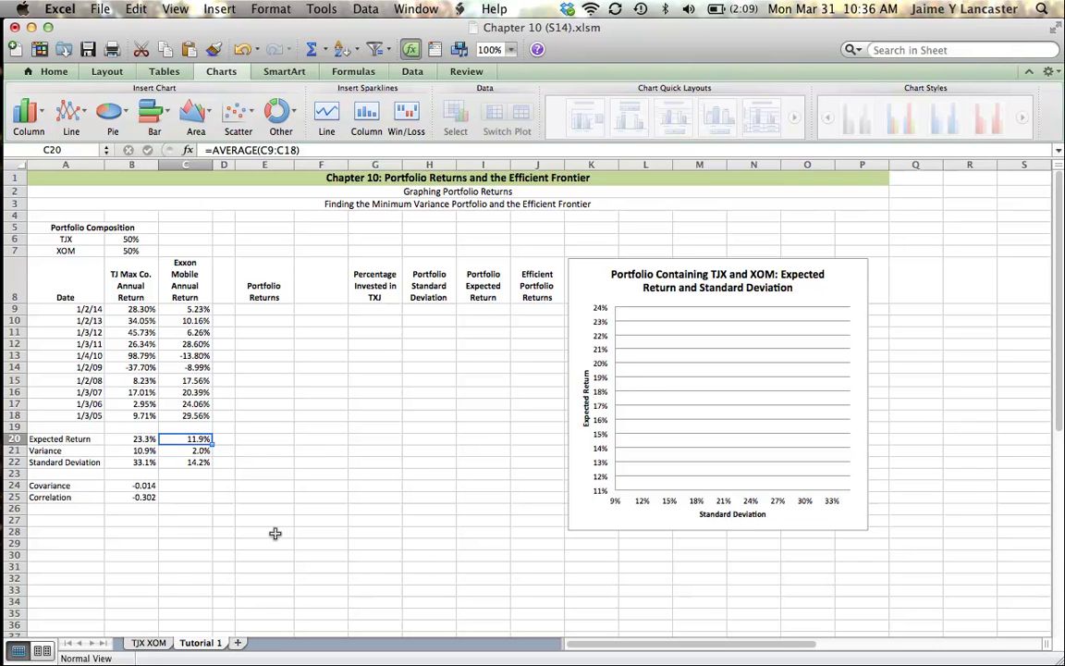
click(138, 450)
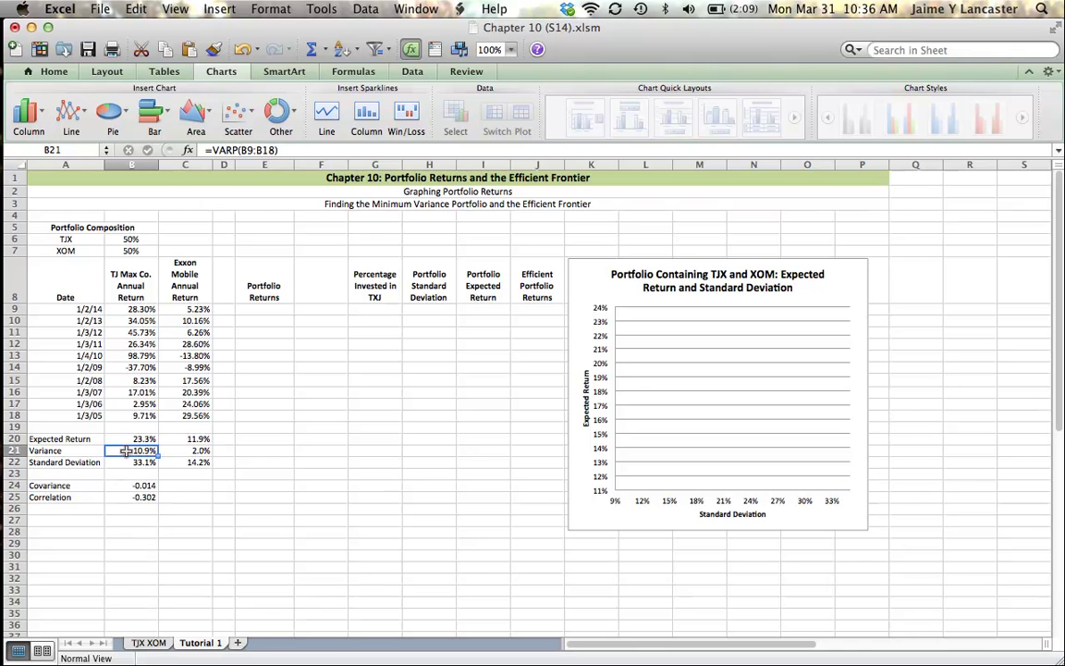
key(Down)
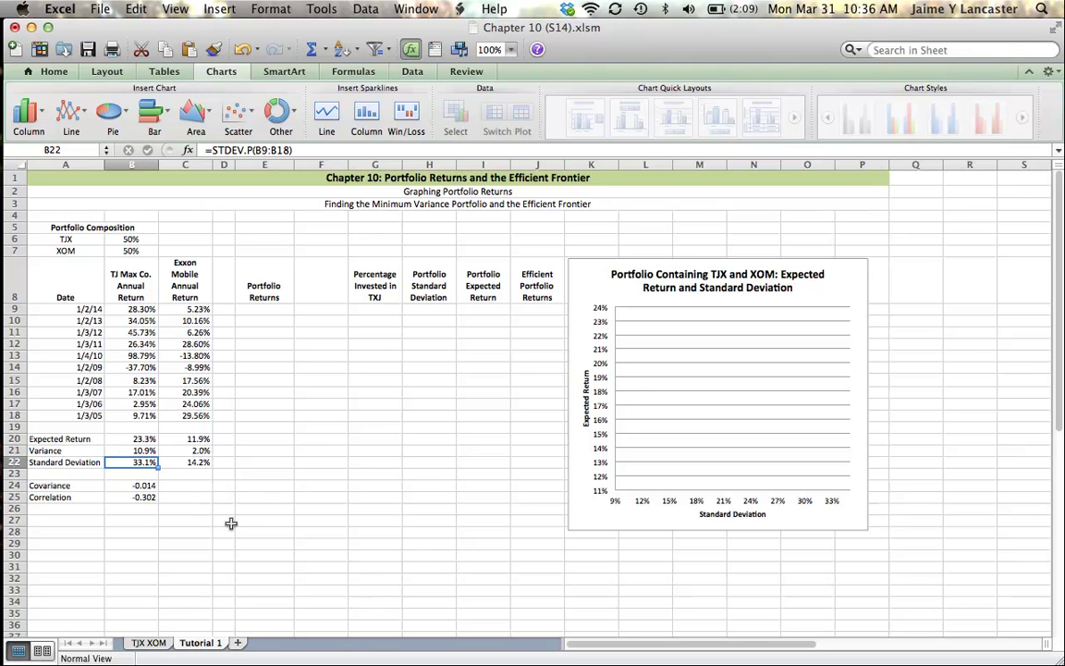
click(197, 450)
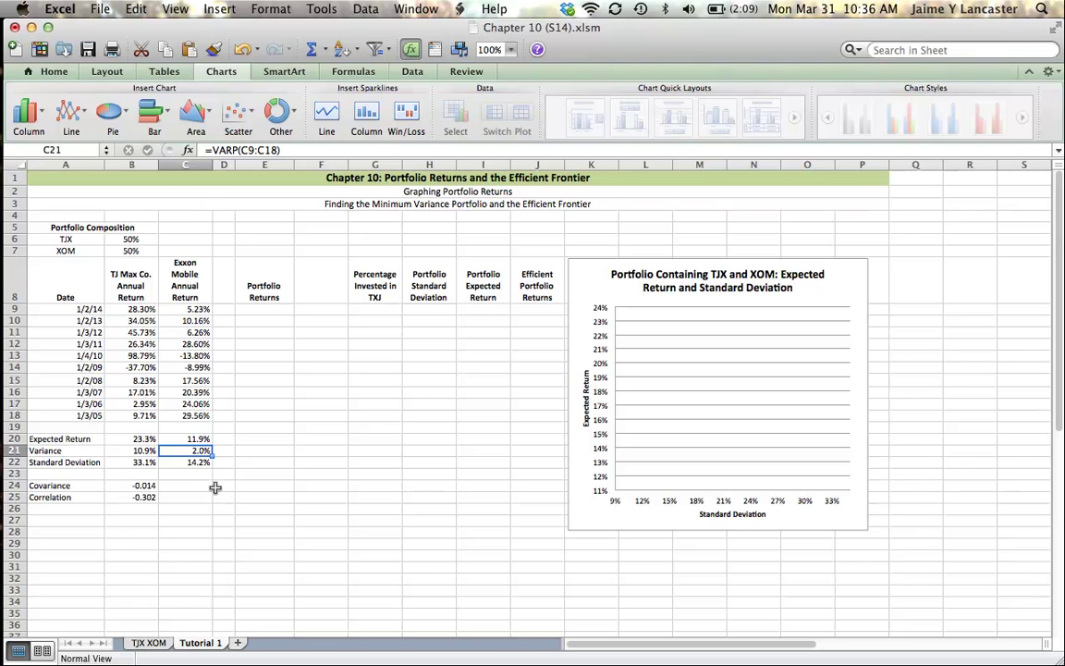
click(128, 464)
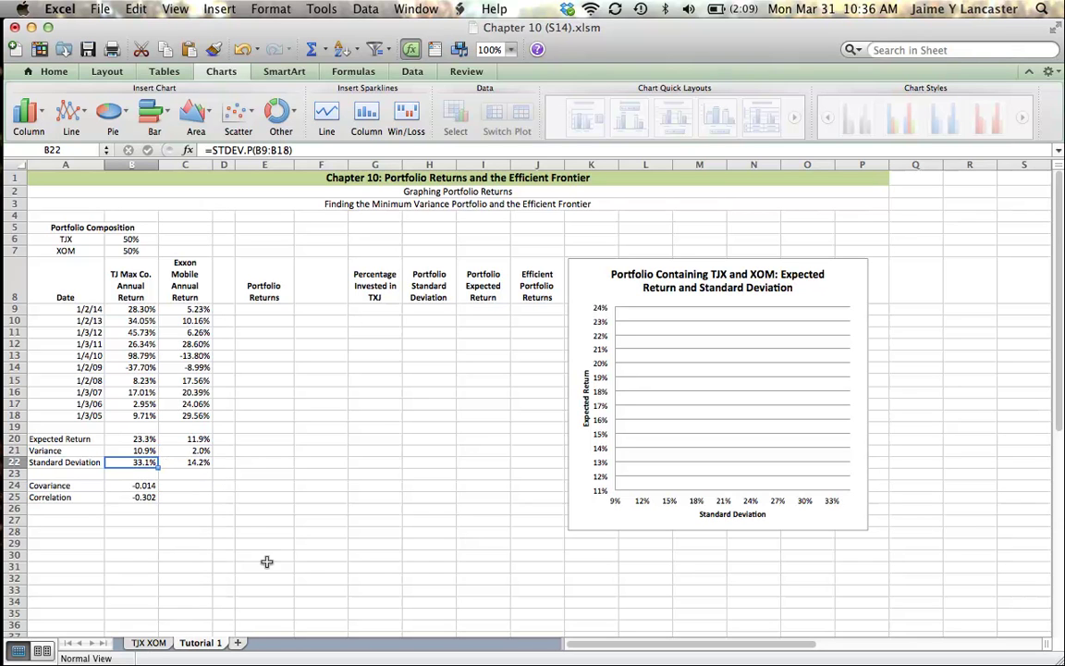
click(186, 462)
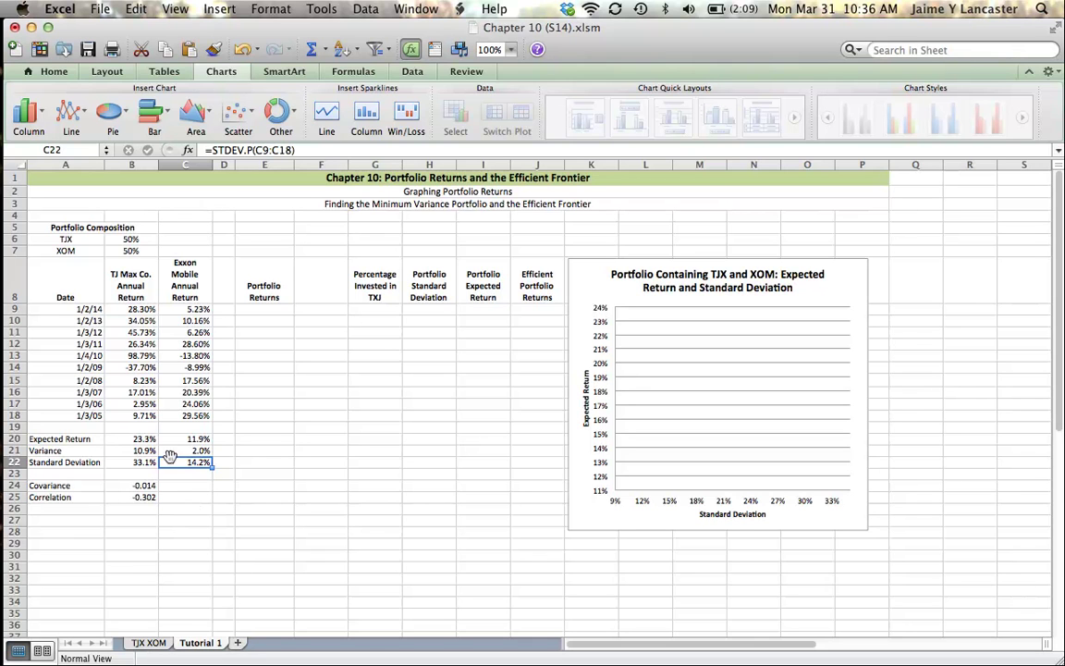
click(135, 438)
click(177, 438)
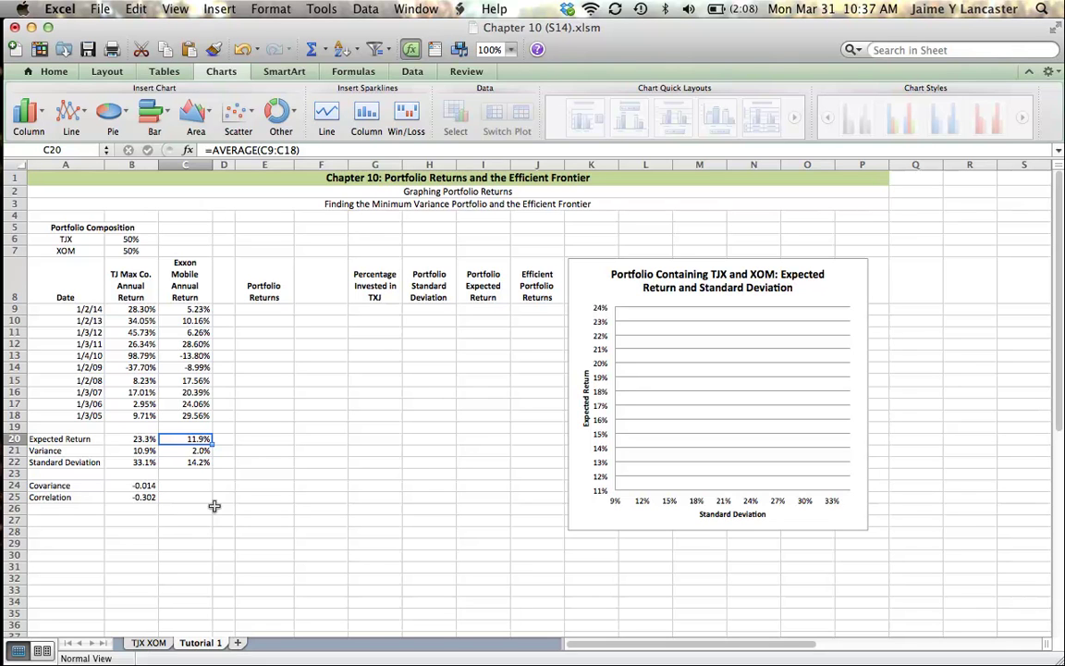
Review the covariance and correlation cells, B24 and B25
click(154, 522)
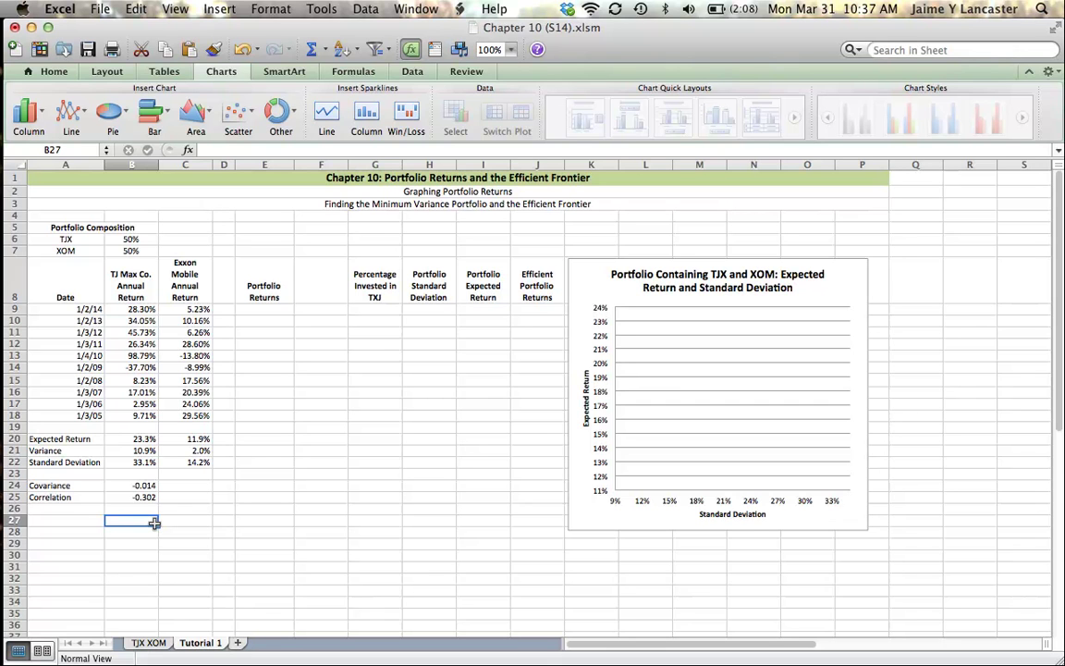
drag(143, 487, 141, 497)
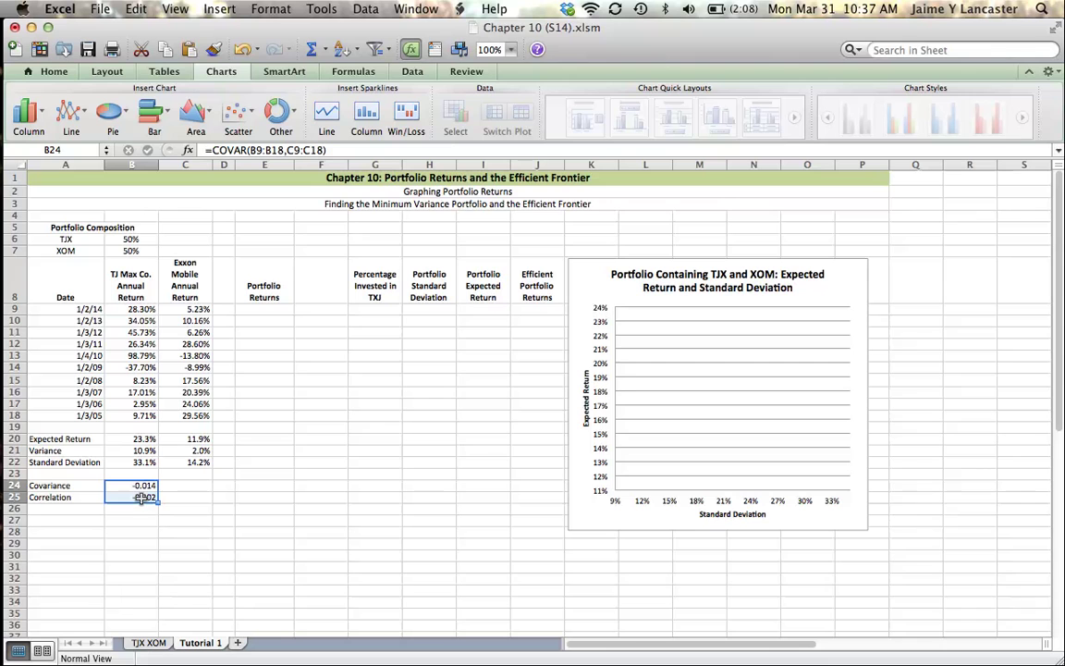
click(203, 545)
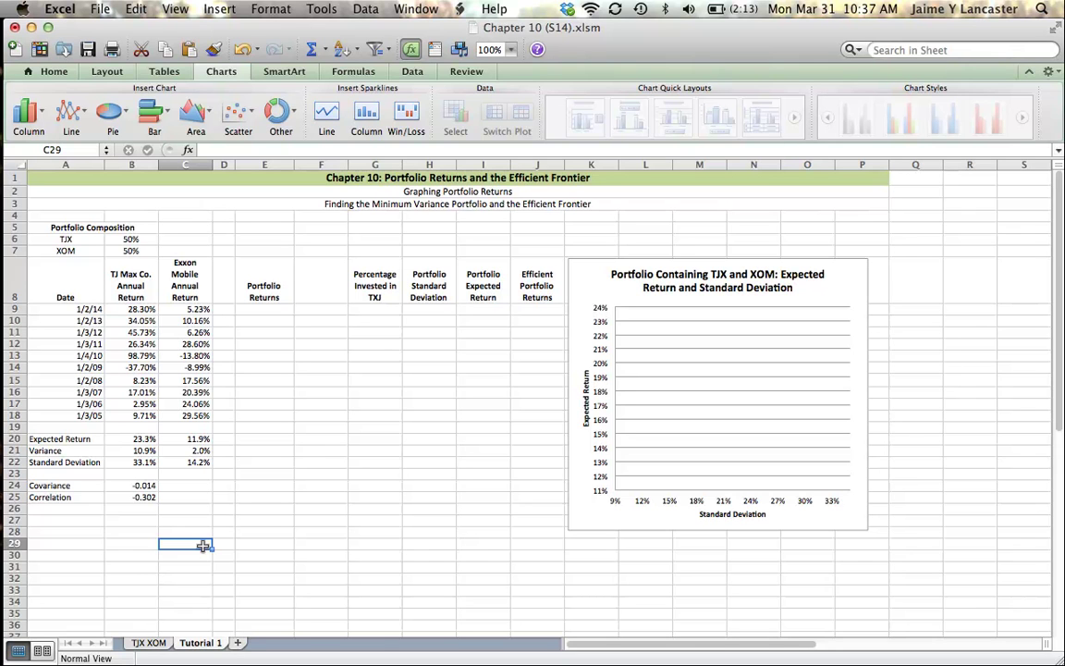
Test the XOM weight formula in B7 by entering TJX weights of 25%, 50% and 75% in cell B6
click(135, 238)
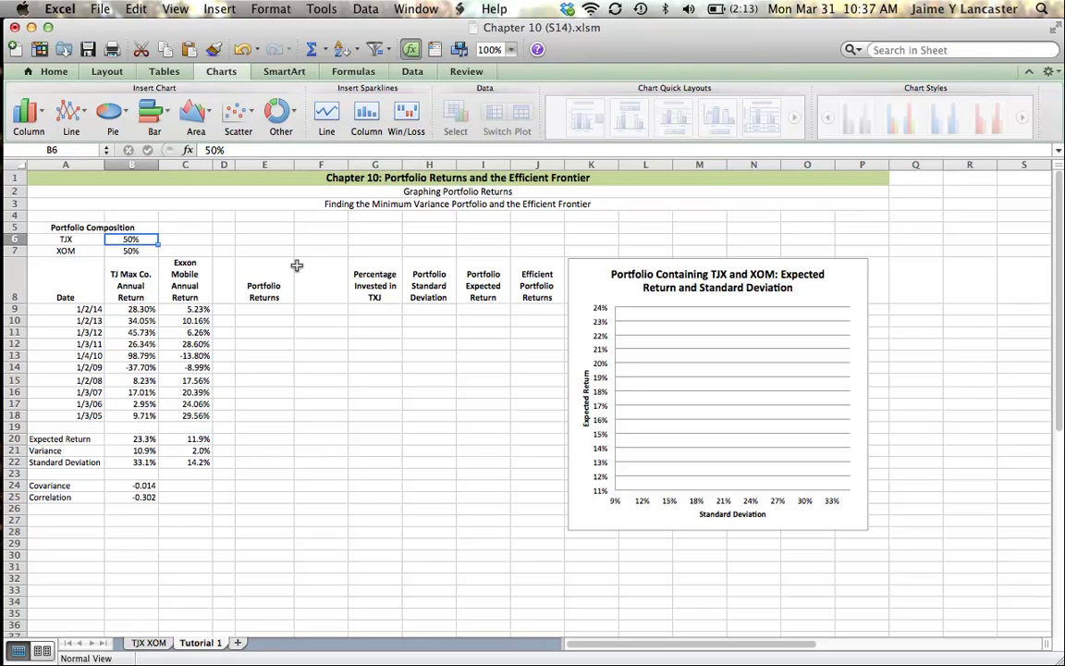
key(Down)
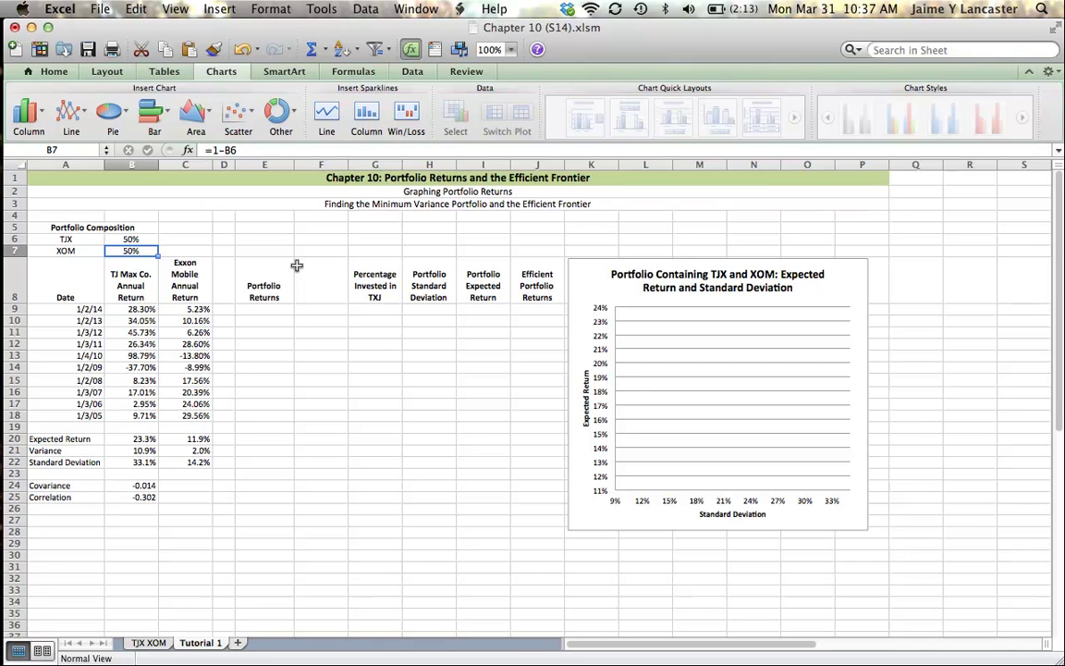
key(Up)
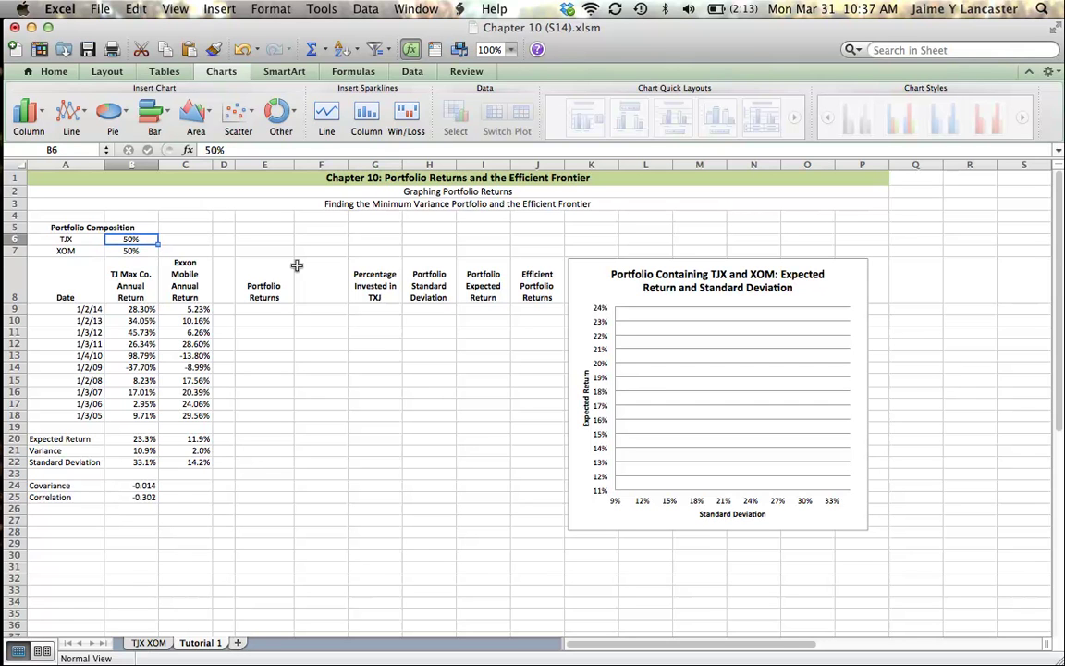
key(Down)
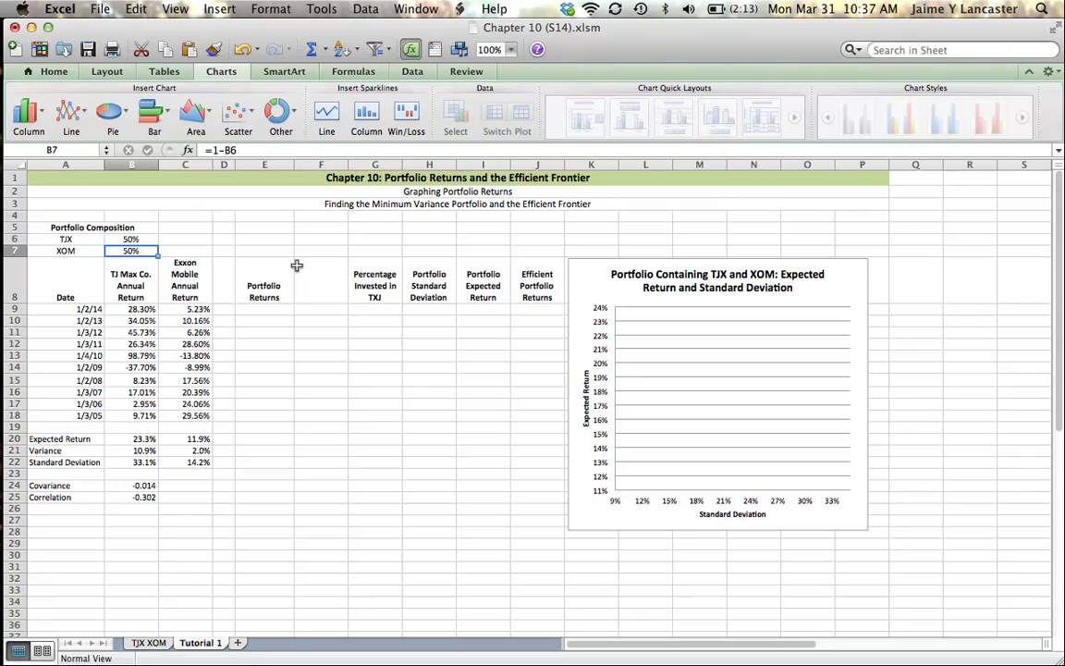
key(Up)
text(25)
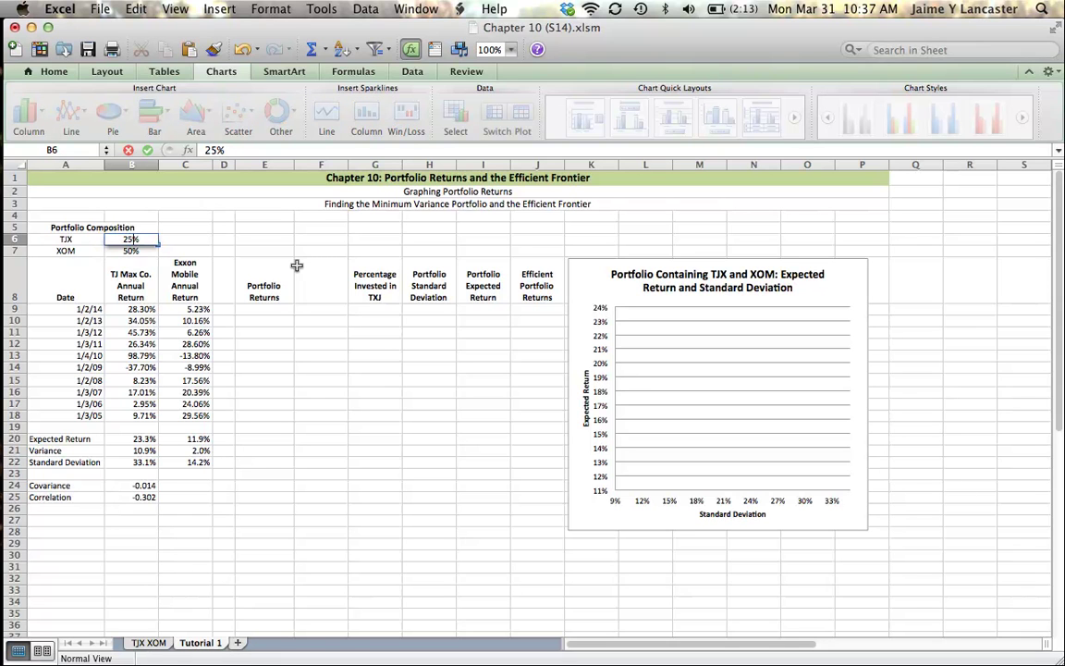
key(Return)
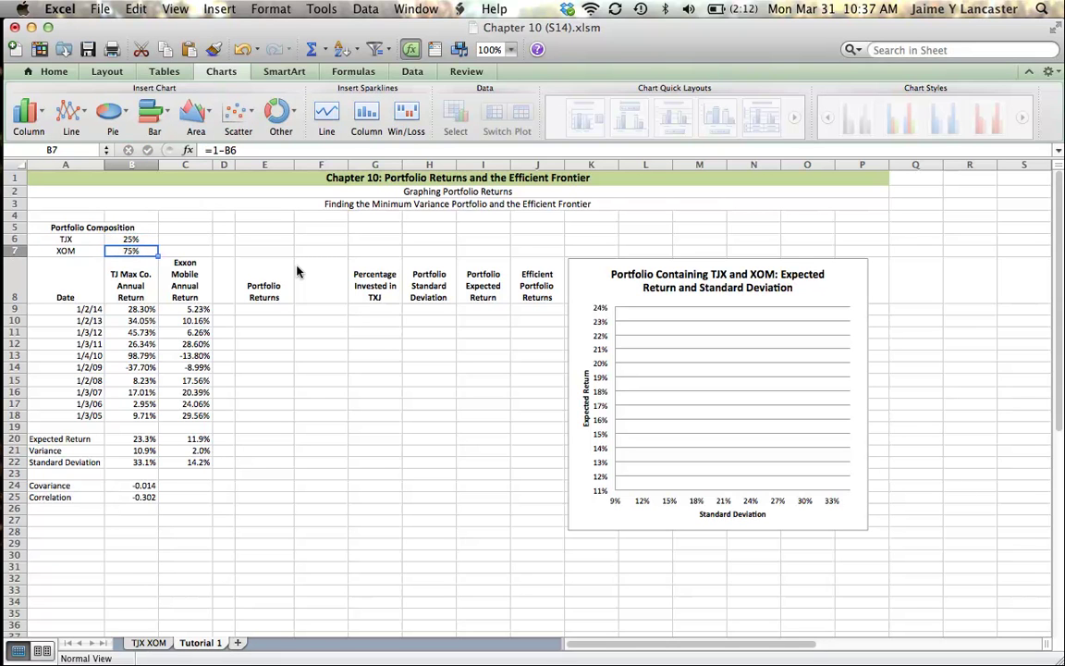
key(Up)
text(50)
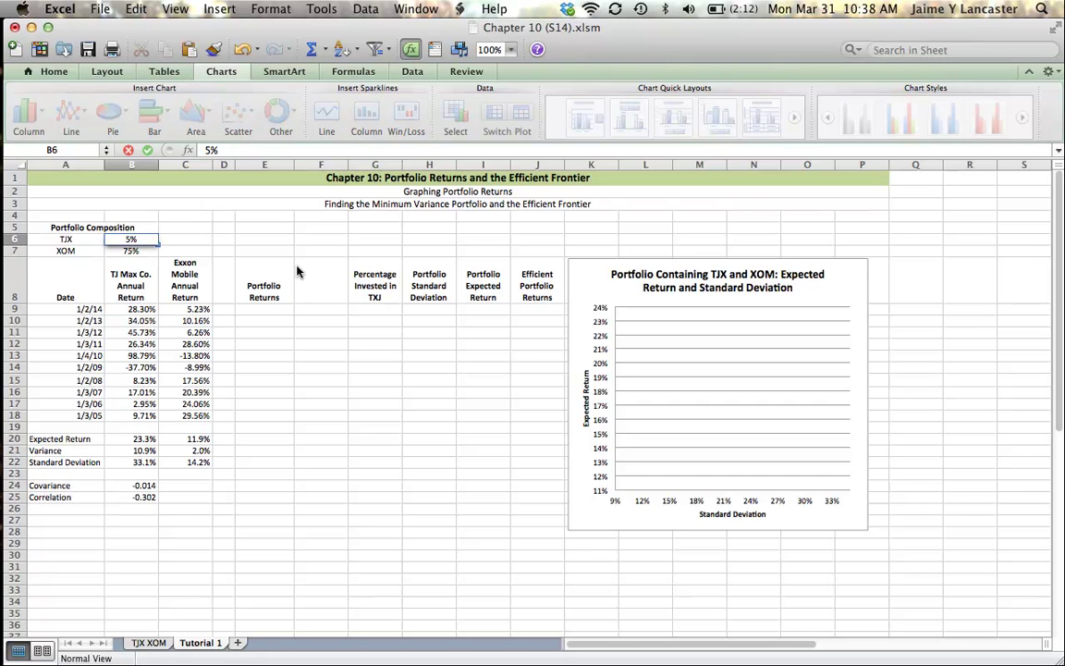
key(Return)
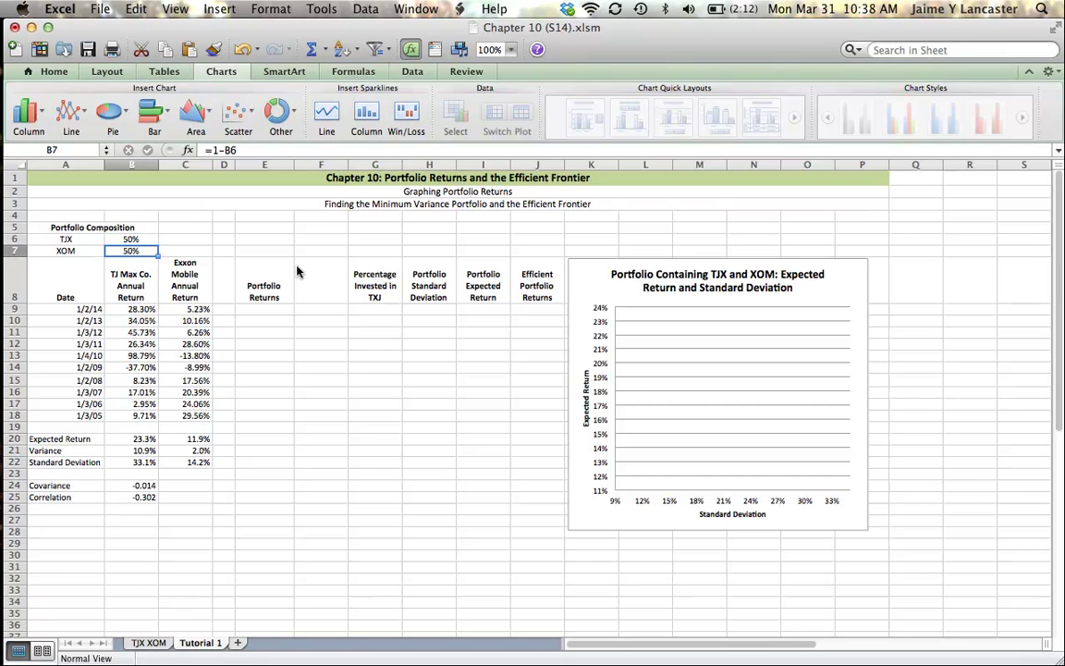
key(Up)
text(75)
key(Return)
Return the TJX weight in cell B6 to 50%
key(Up)
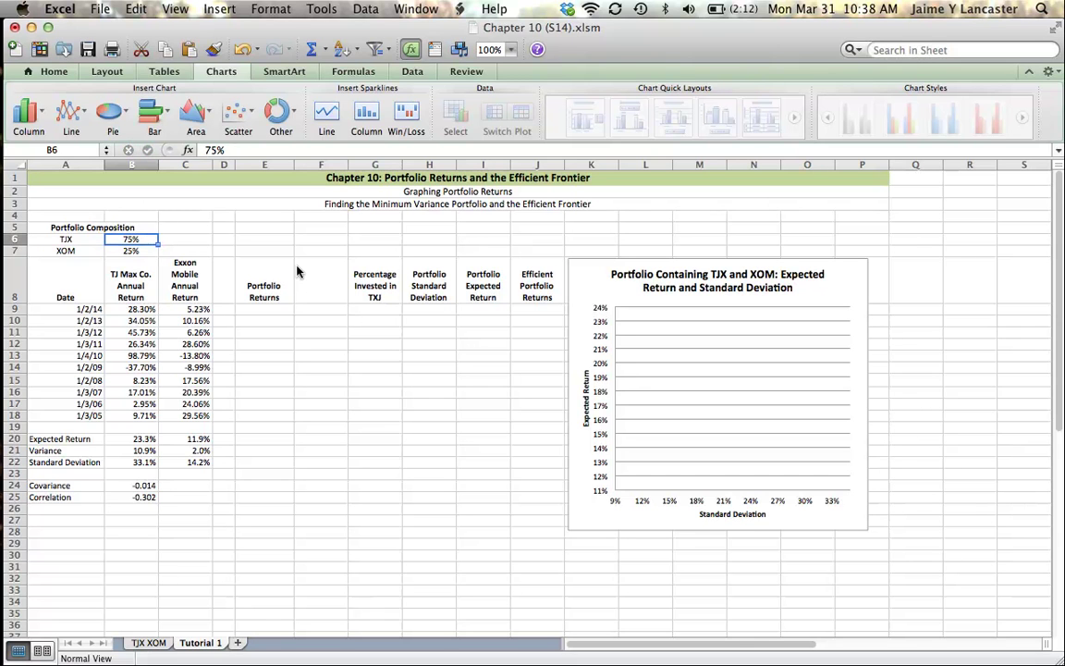
text(50)
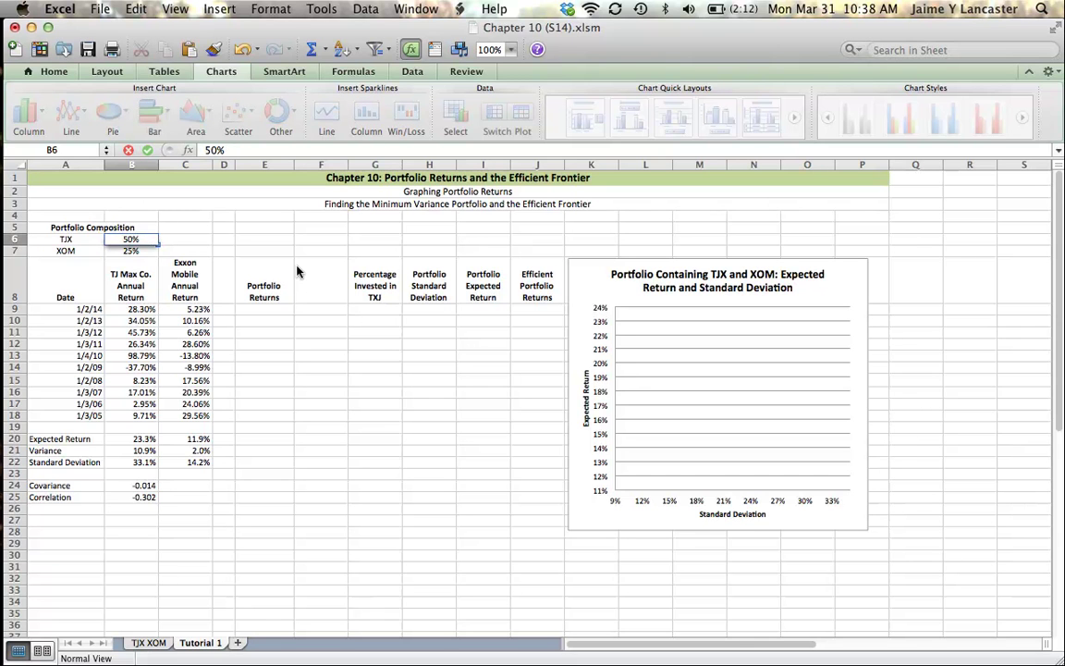
key(Return)
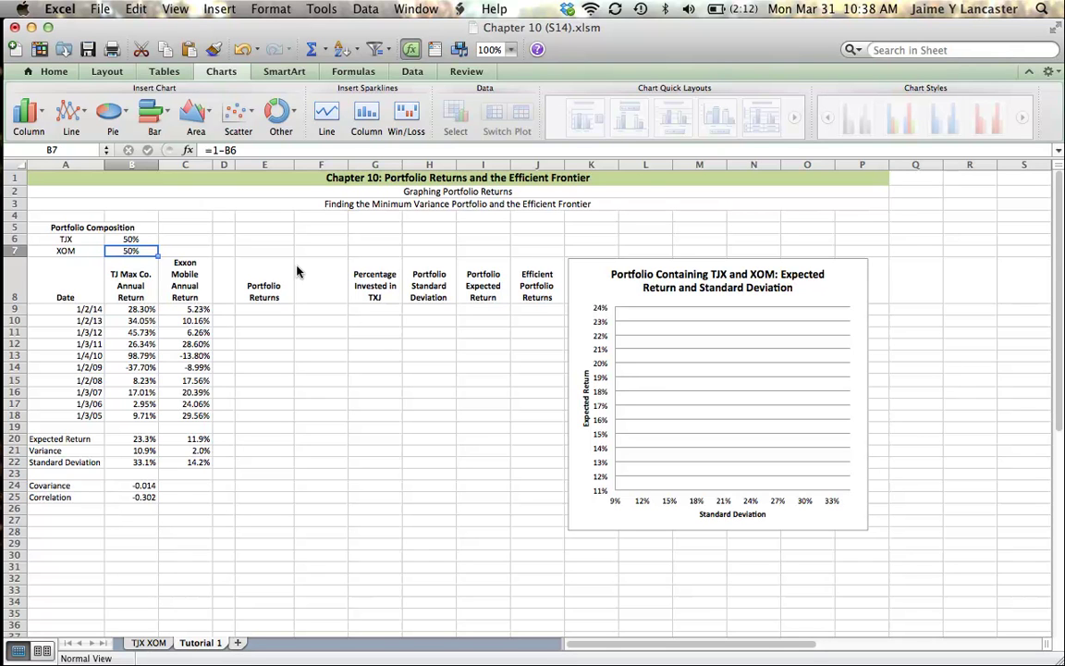
key(Up)
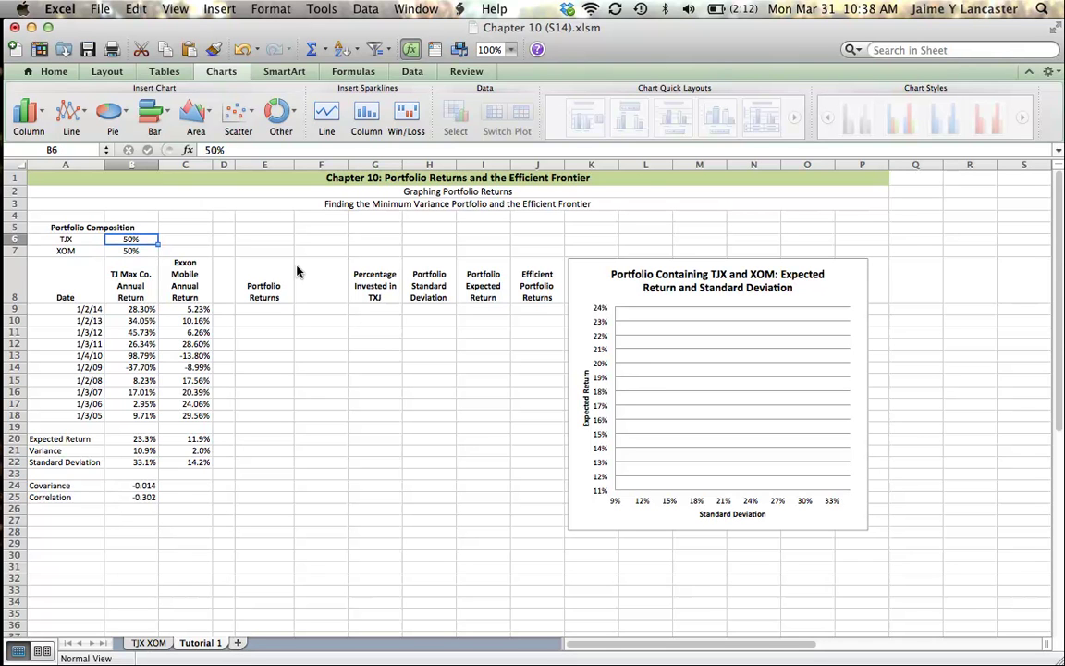
Review the TJX and XOM portfolio weight cells, B6 and B7
click(128, 251)
click(126, 239)
click(129, 249)
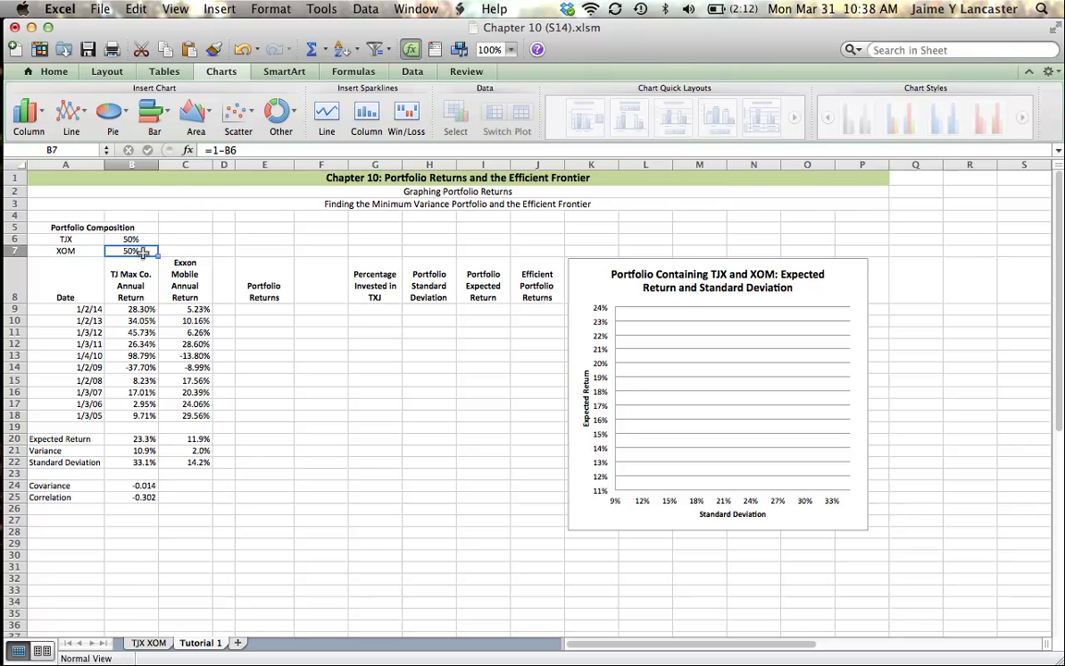
Enter the portfolio return formula =$B$6*B9+$B$7+C9 in cell E9, with absolute references to the two weights
click(262, 308)
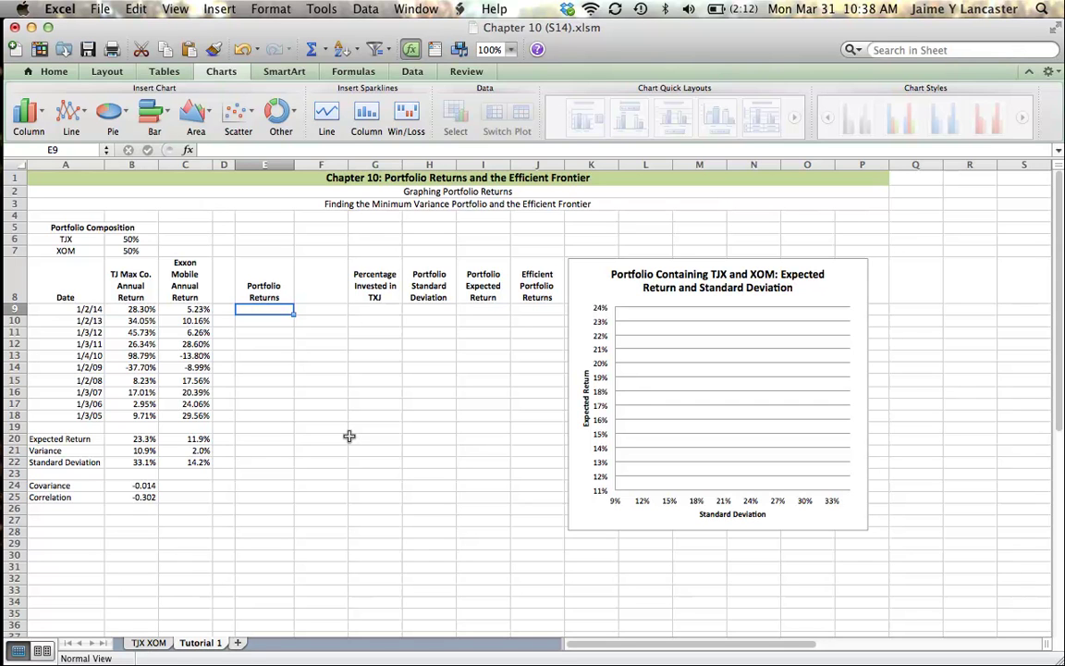
text(=)
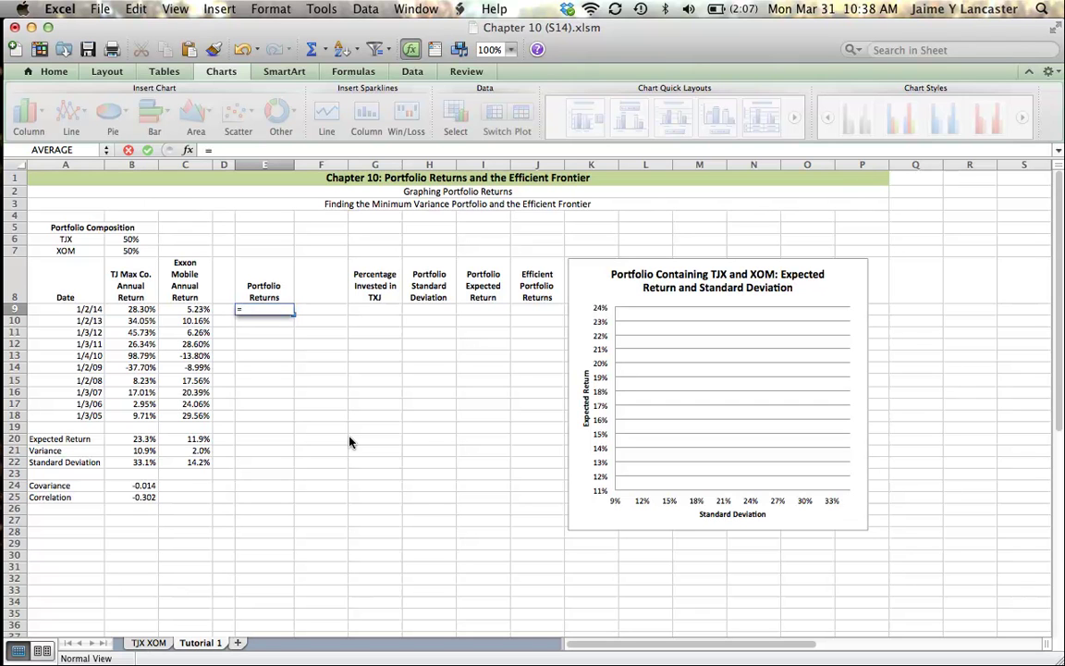
click(130, 238)
key(super+t)
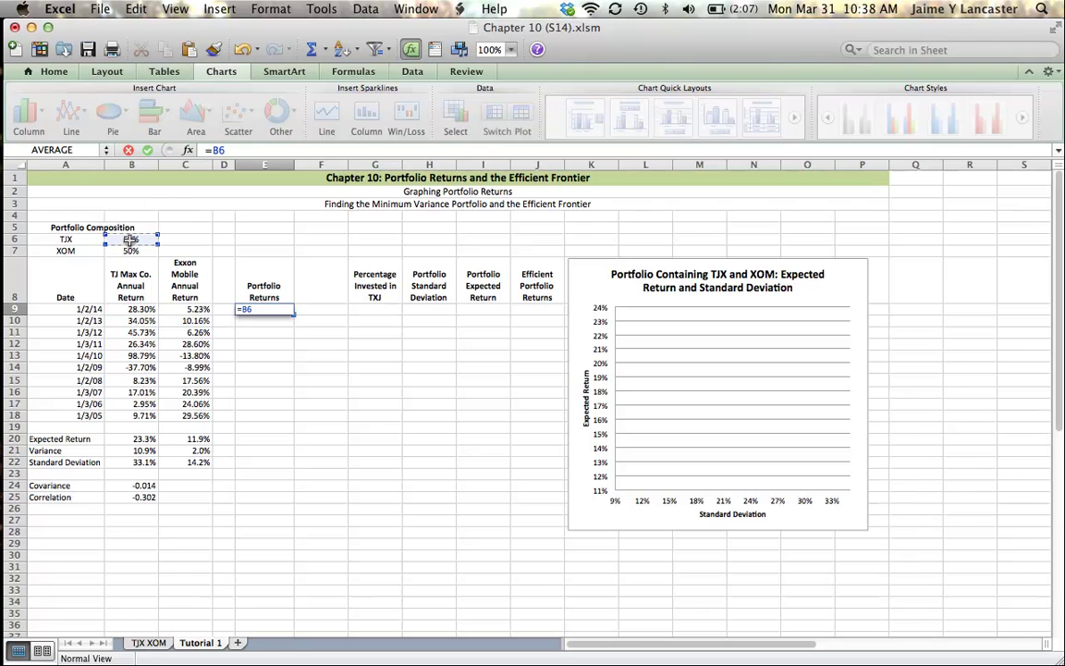
text(*)
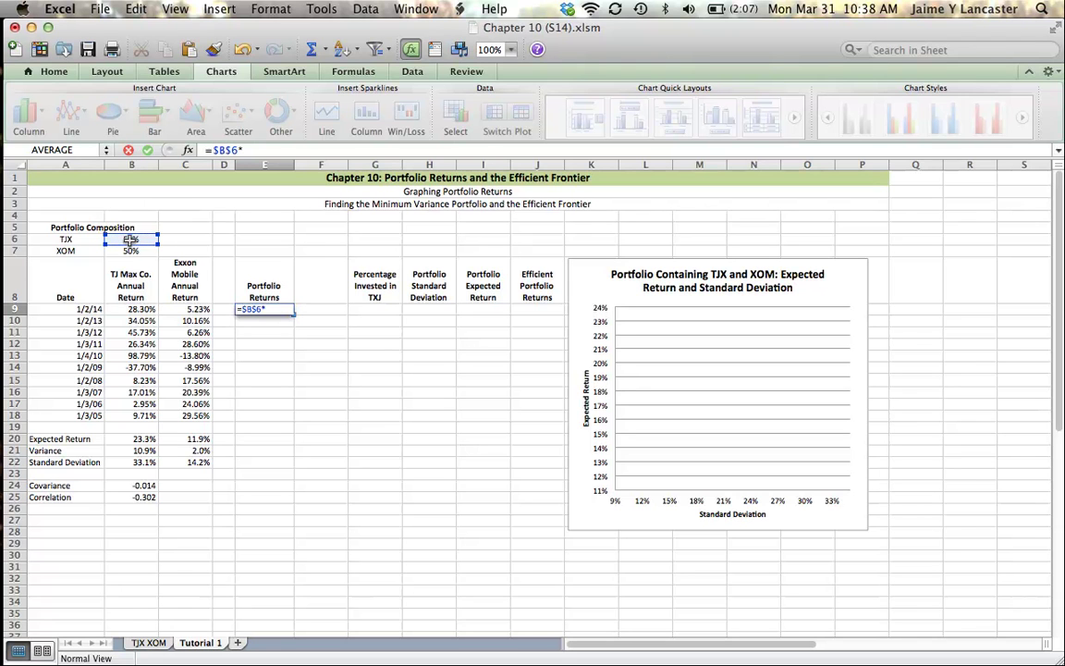
click(129, 309)
text(+)
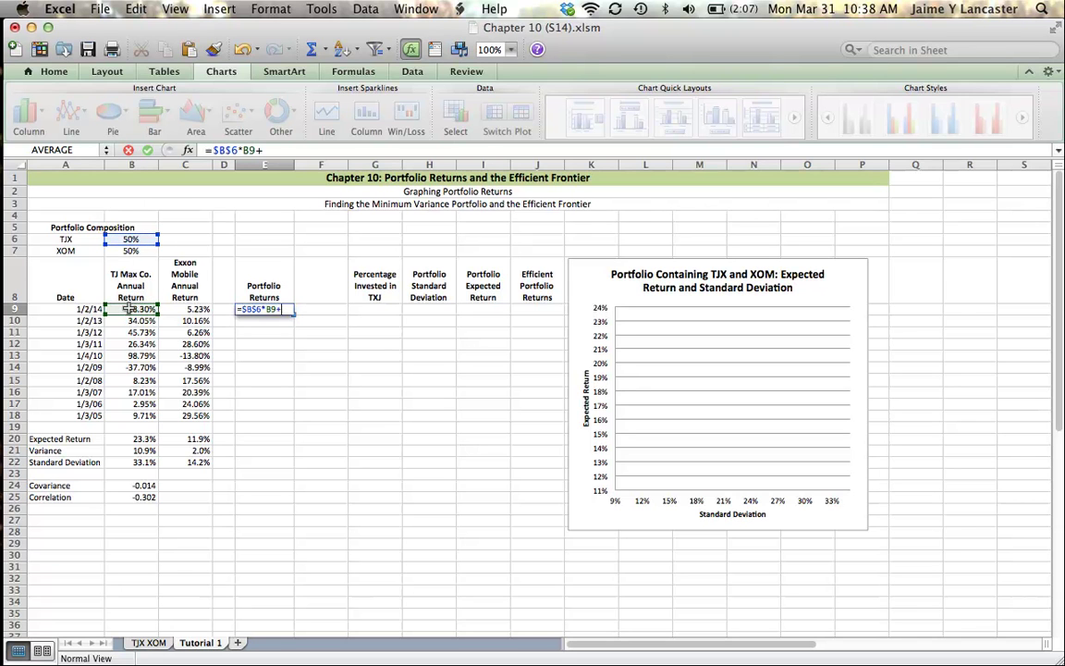
click(133, 250)
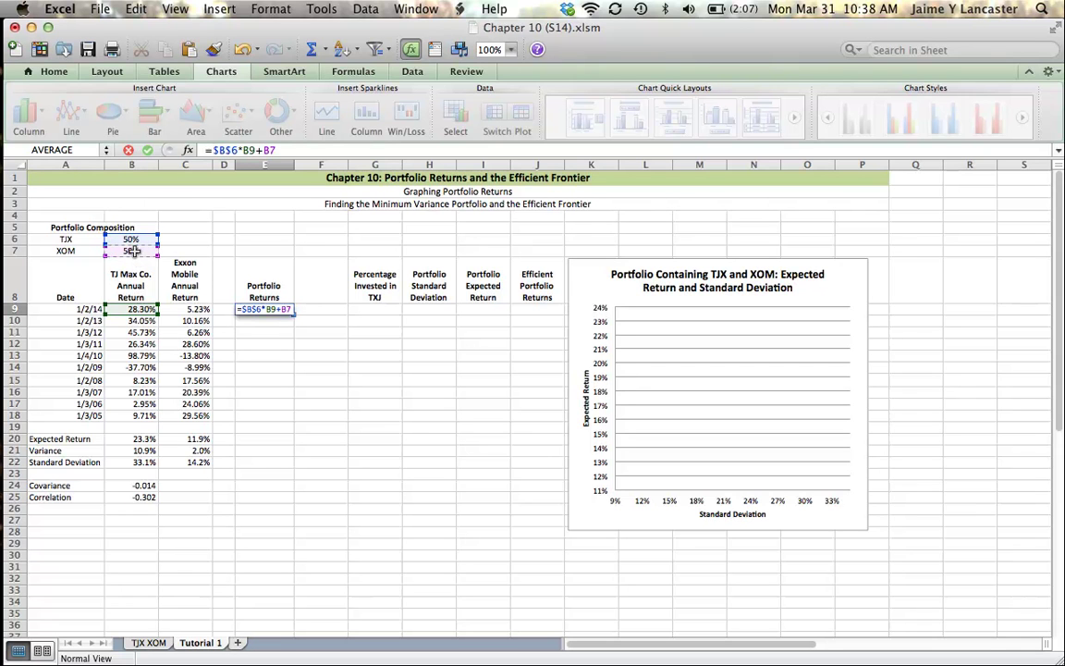
key(super+t)
text(+)
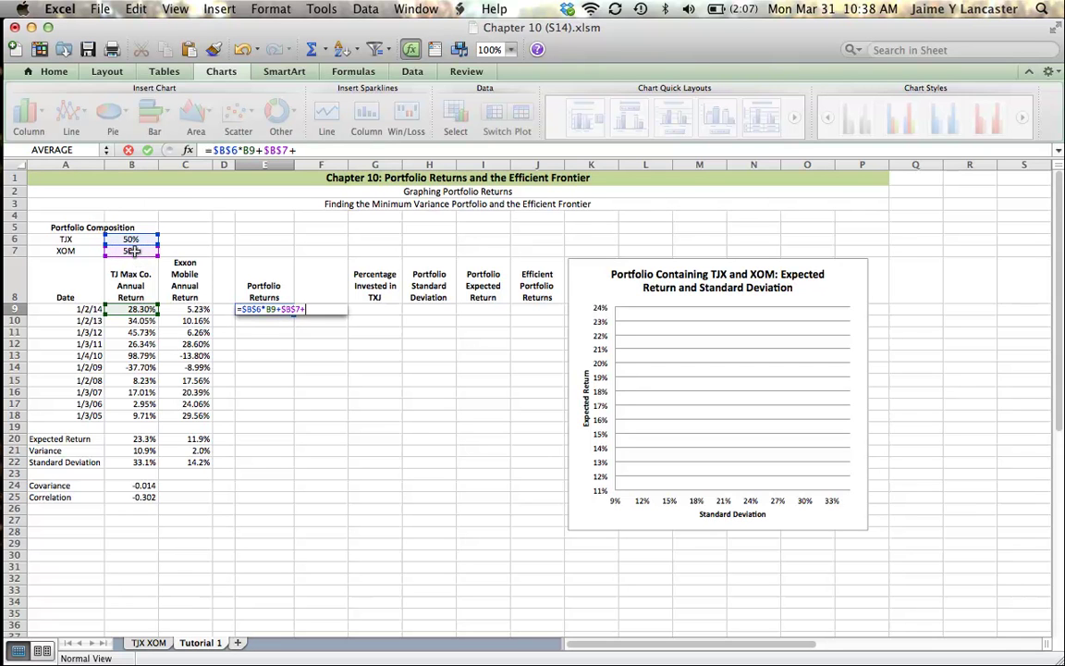
click(196, 311)
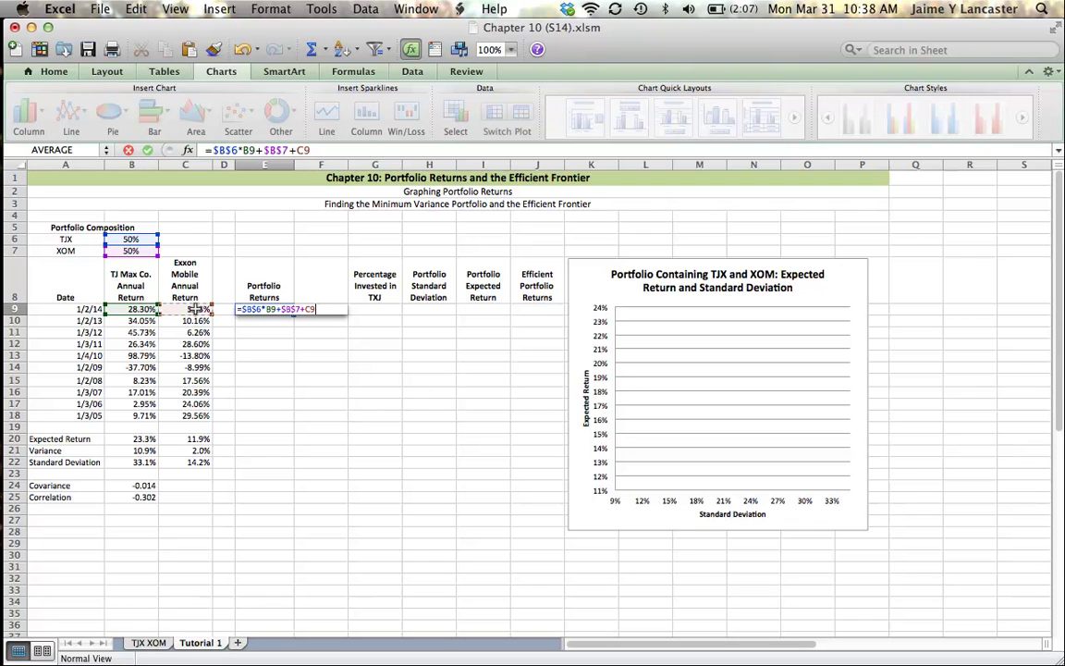
key(Return)
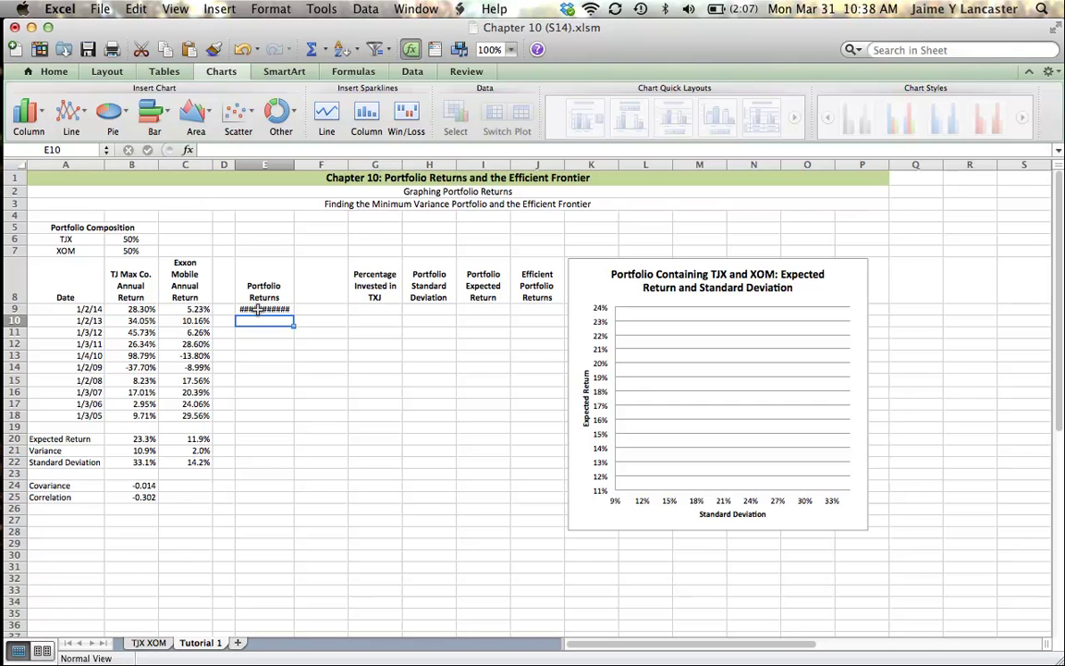
Fill the E9 formula down through E18 and format E9:E18 as percentages with one decimal place
click(273, 309)
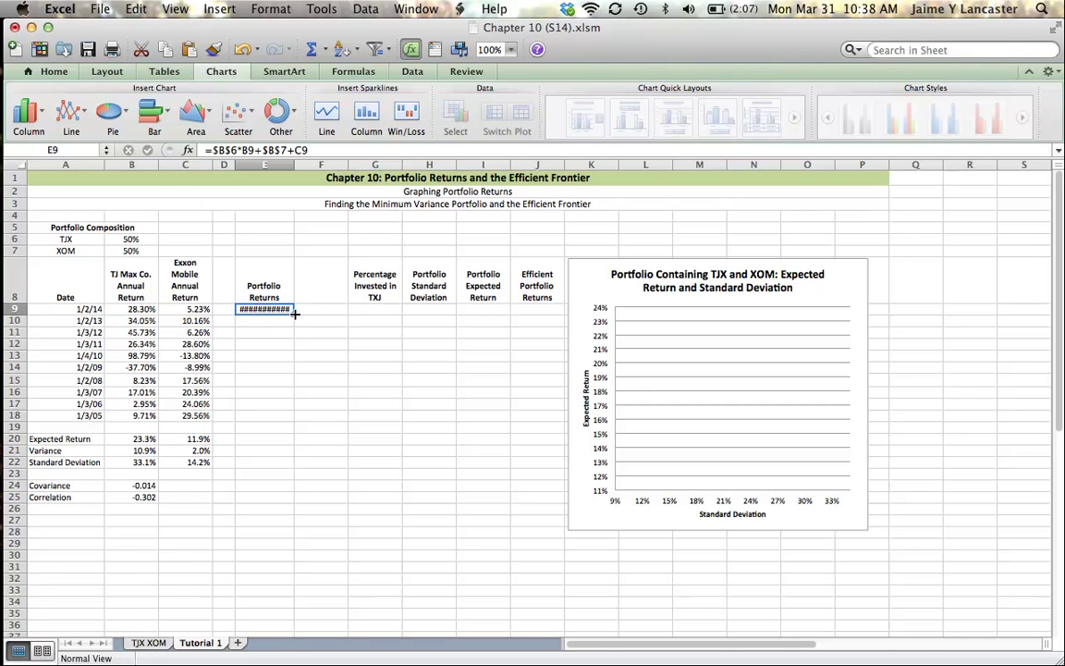
click(296, 318)
click(277, 310)
drag(294, 314, 287, 418)
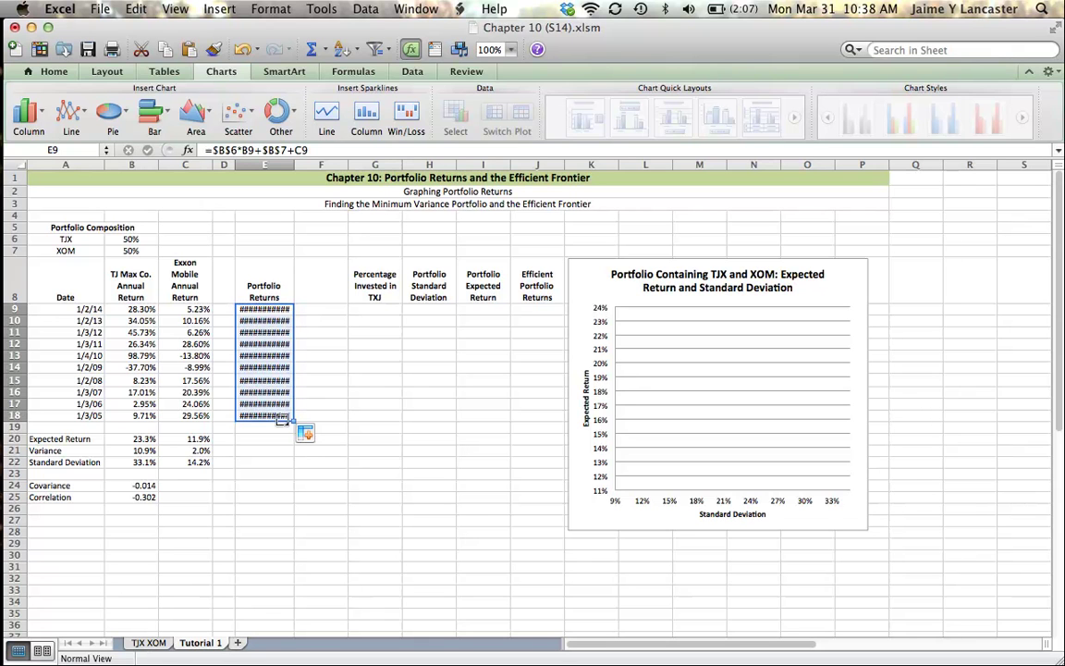
click(53, 71)
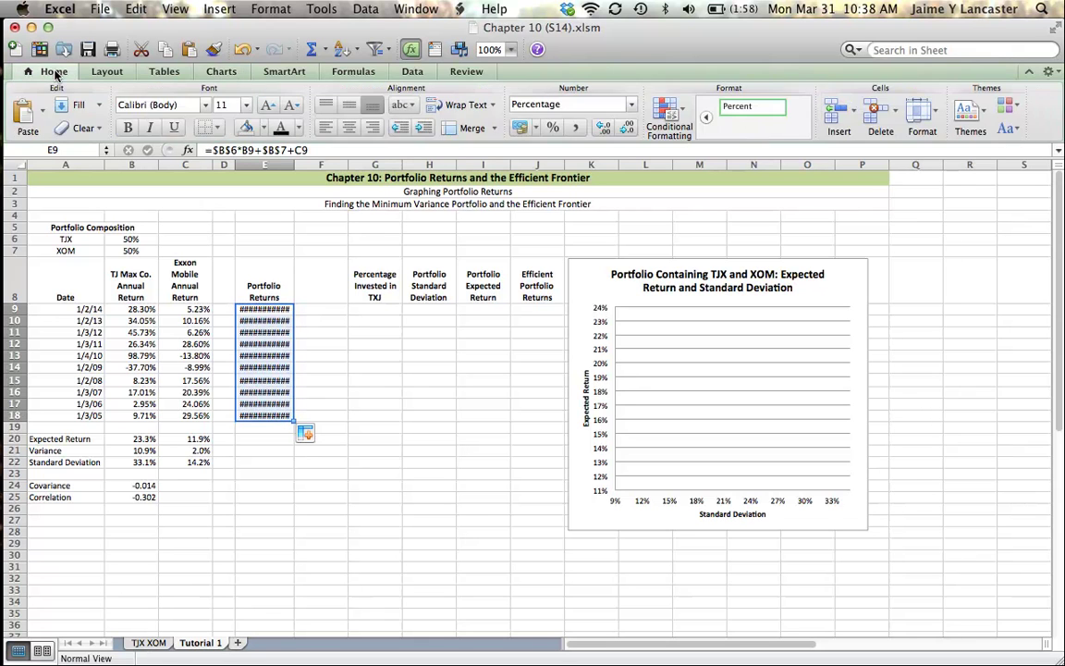
click(553, 130)
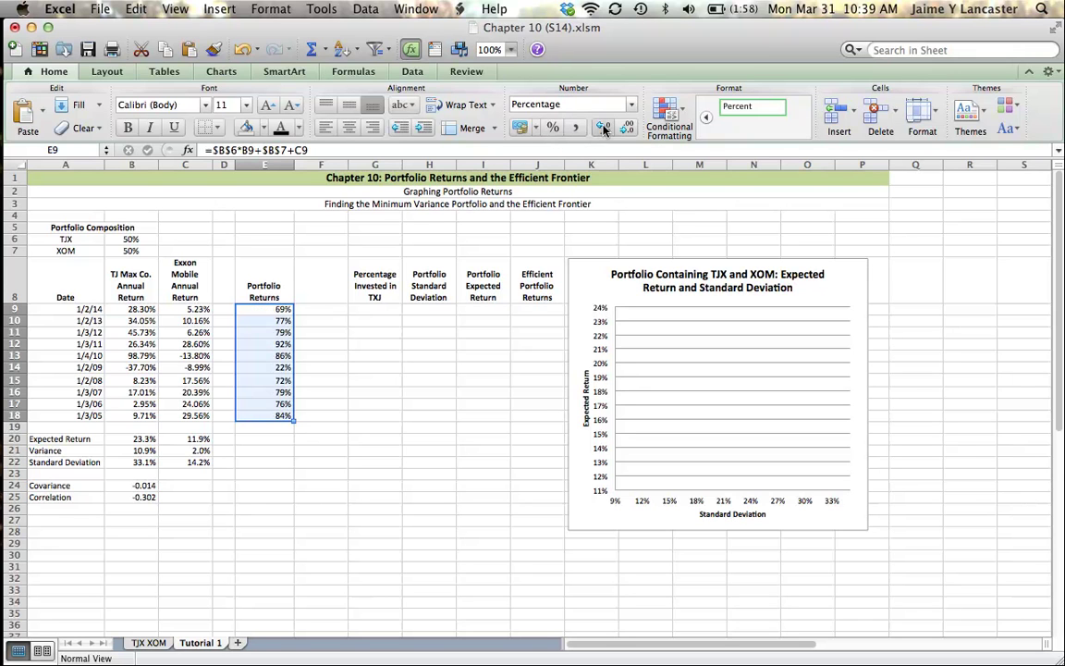
click(603, 130)
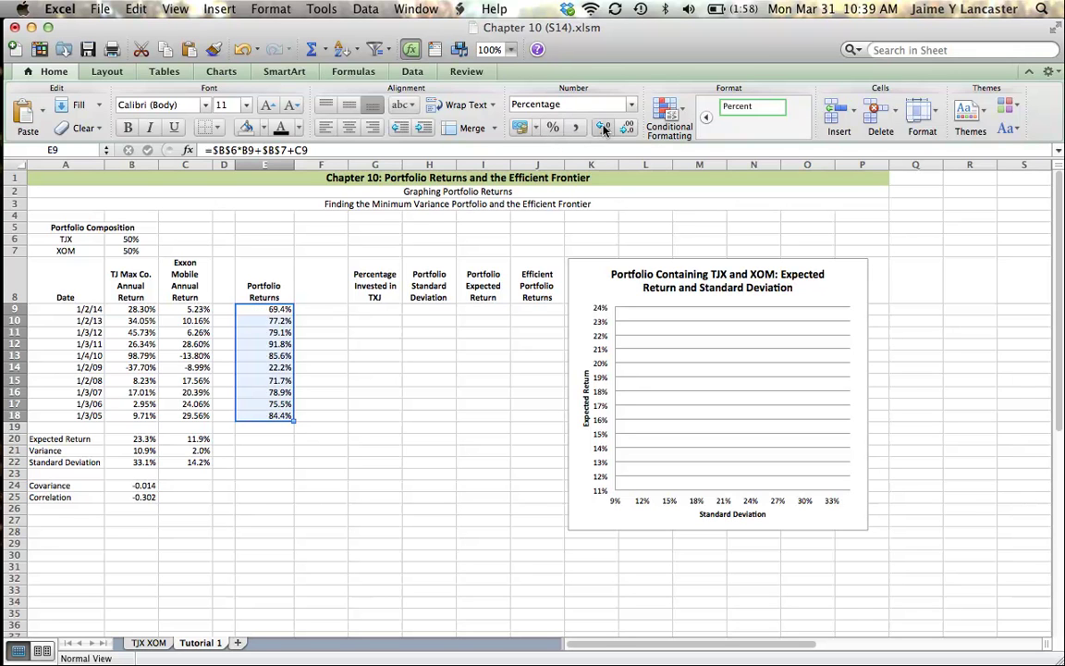
Correct the formula in E9 to =$B$6*B9+$B$7*C9 so the XOM weight multiplies the XOM return
click(268, 308)
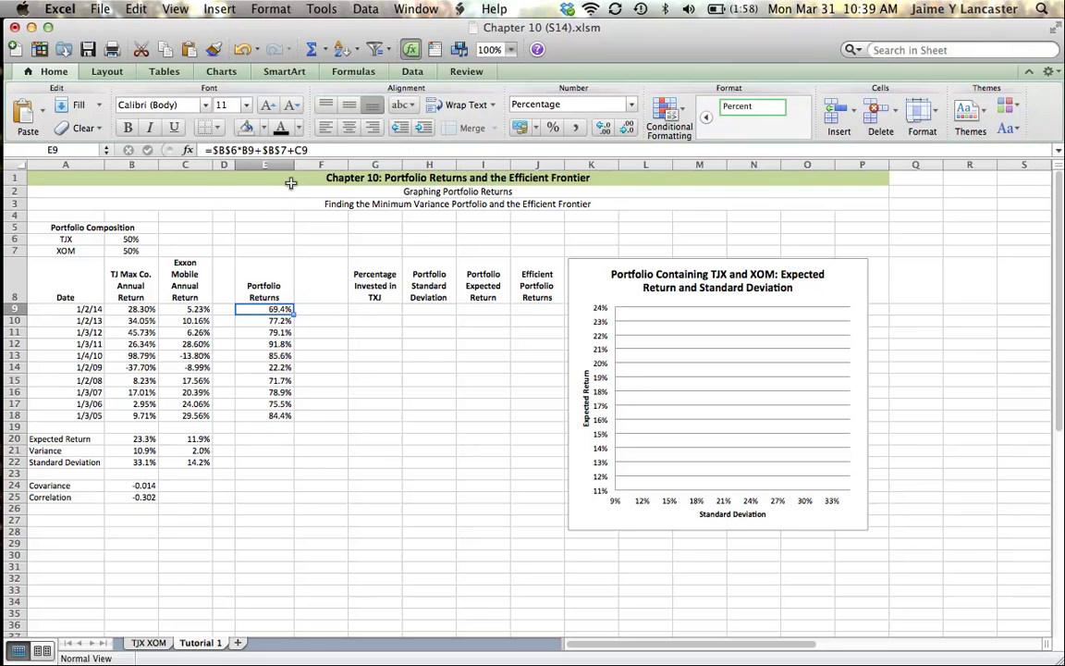
click(296, 151)
key(BackSpace)
text(*)
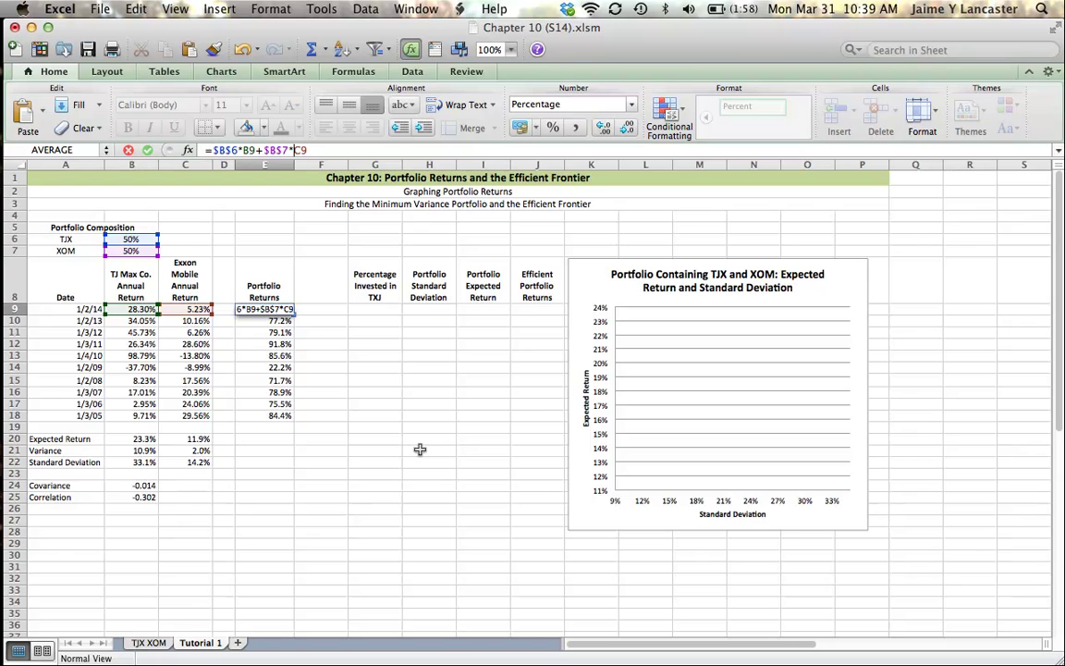
key(Return)
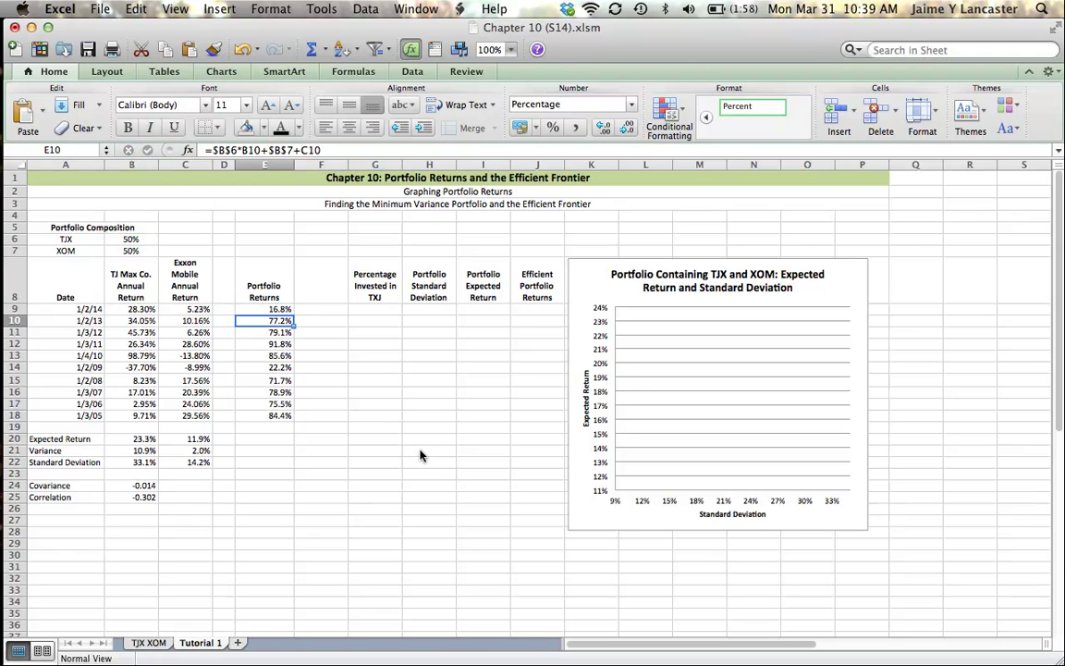
Fill the corrected portfolio return formula from E9 down through E18
click(288, 311)
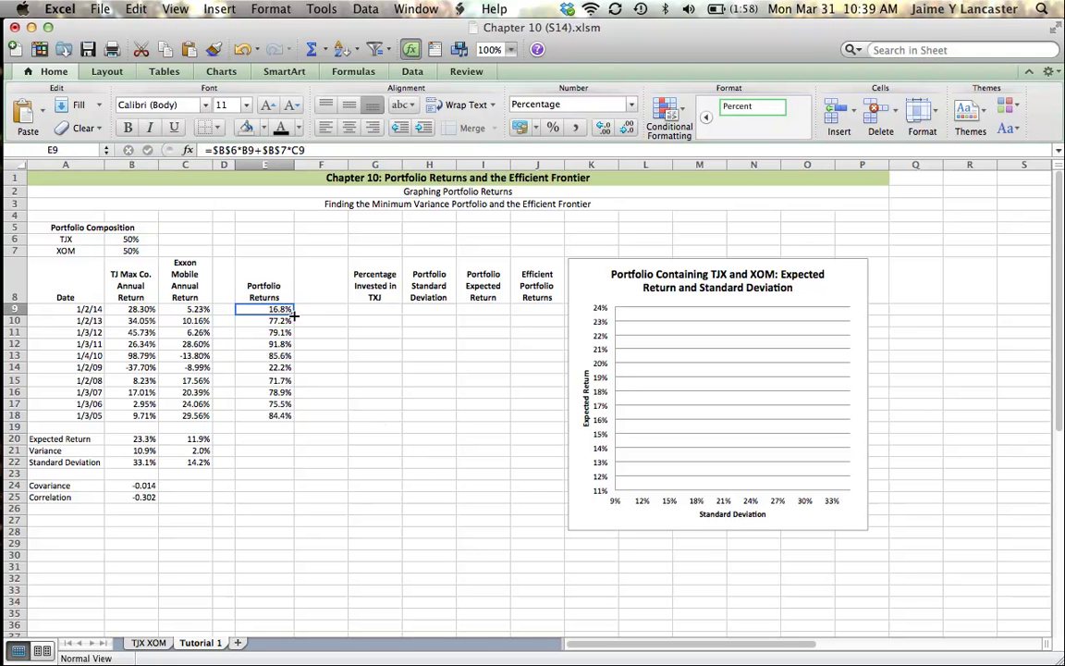
double_click(293, 316)
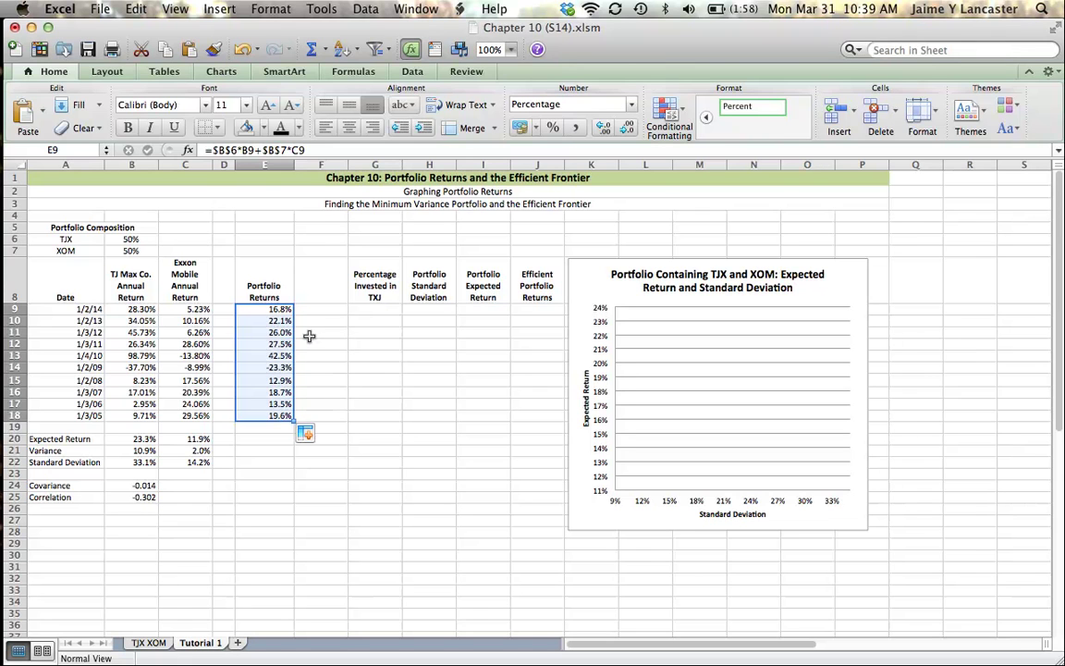
click(305, 332)
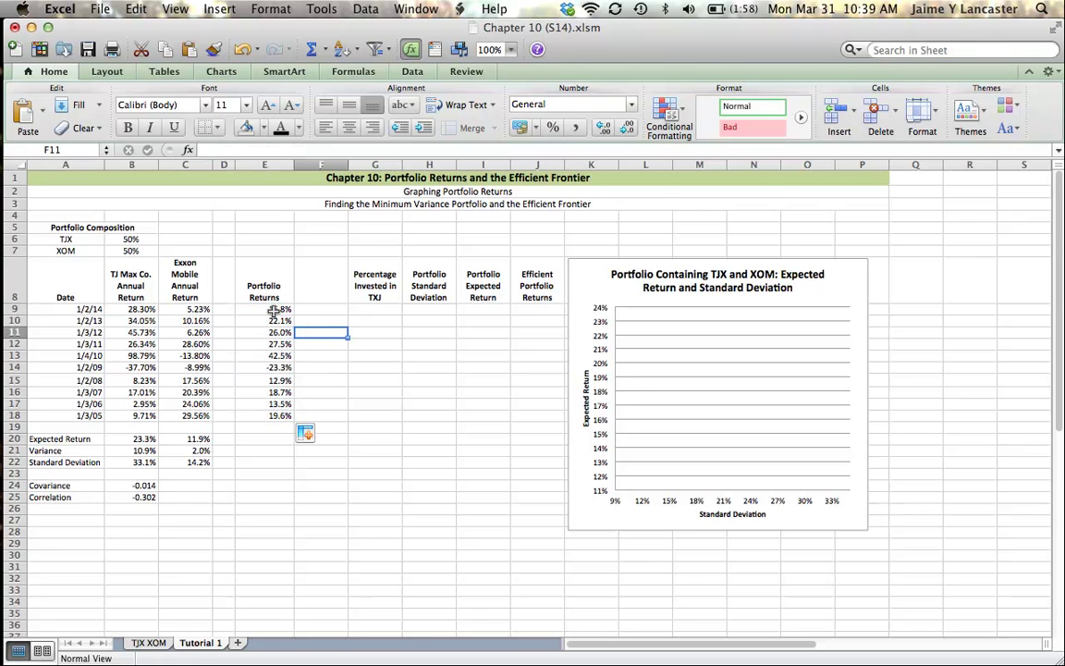
Check the cell references in the portfolio return formulas, going down column E from E9
click(279, 309)
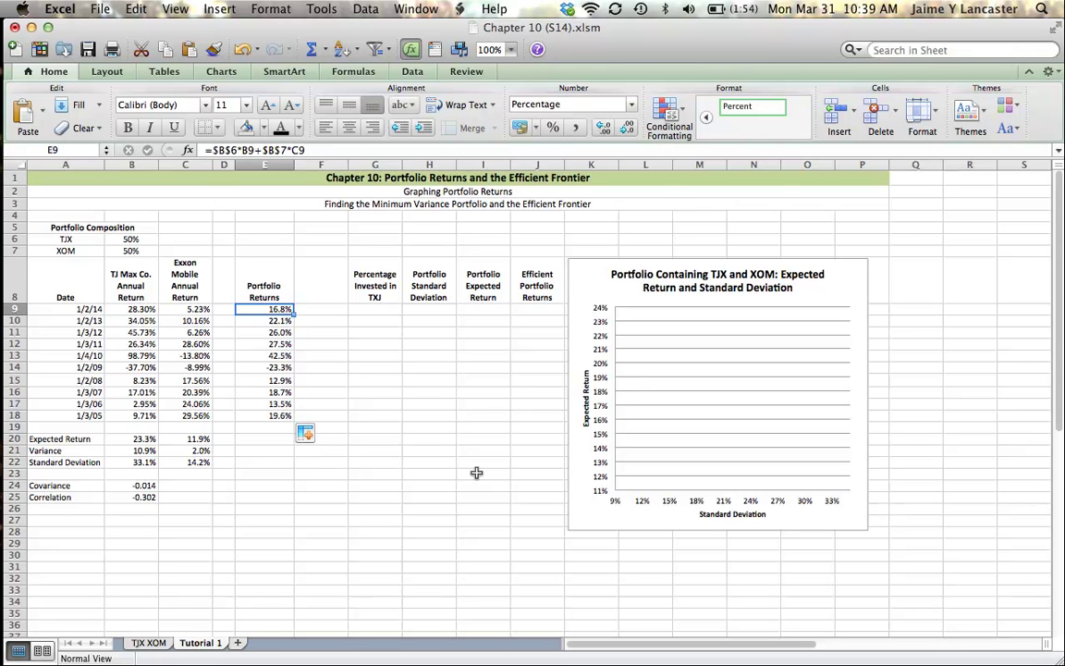
key(Down)
key(Down)
key(Down)
key(Down)
key(Down)
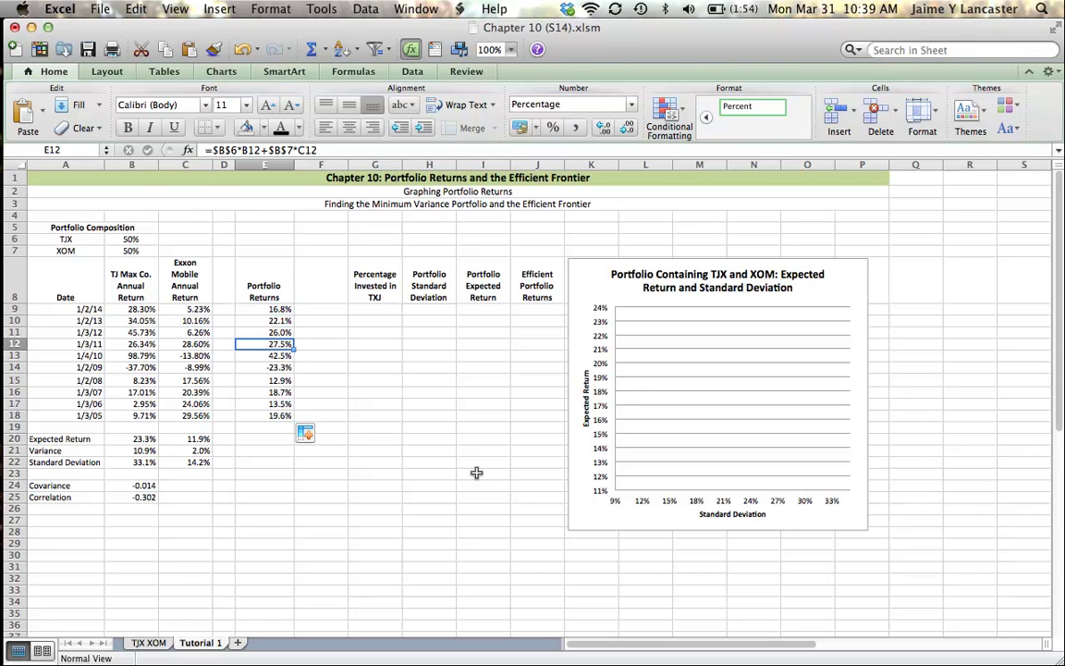
Calculate the portfolio's expected return in cell E20 with the AVERAGE function over E9:E18
click(260, 441)
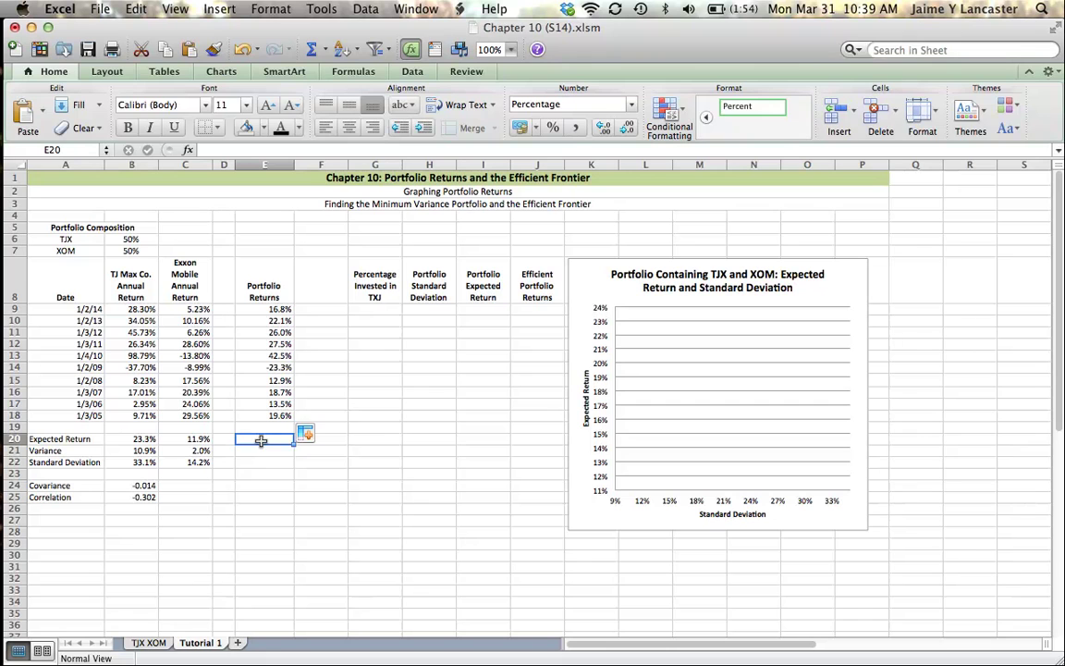
text(=)
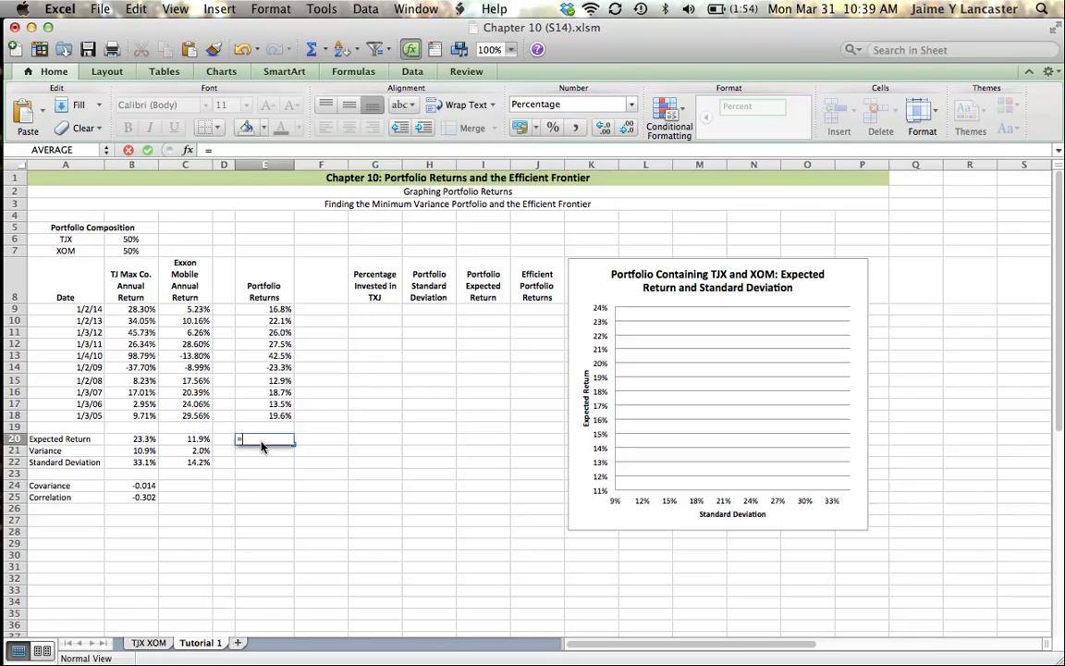
text(average()
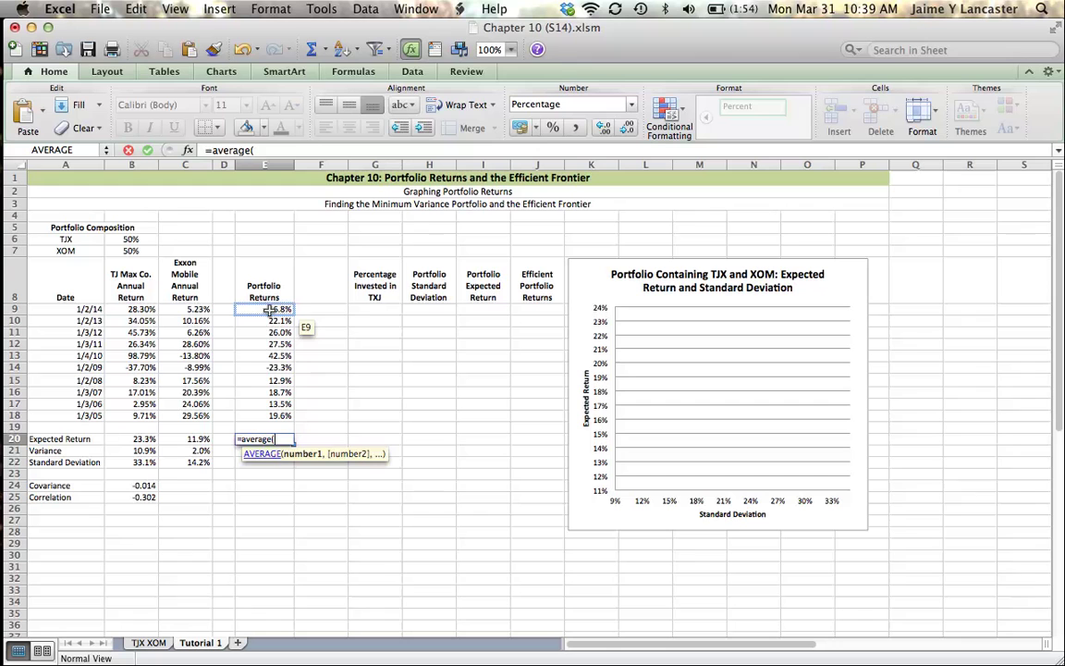
drag(268, 309, 268, 423)
key(Return)
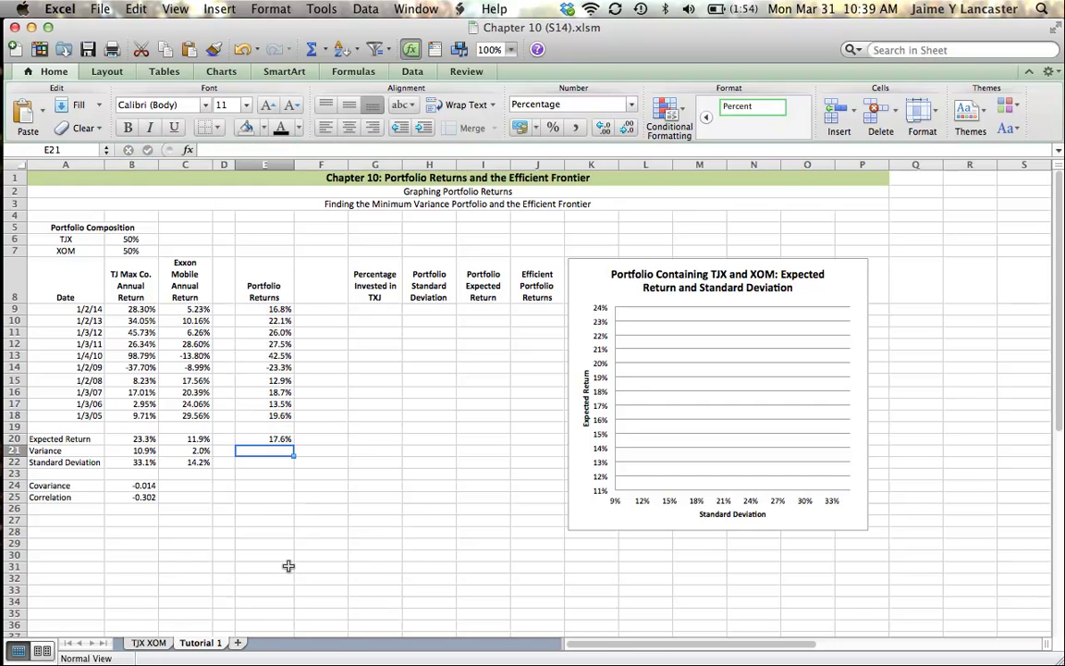
Calculate the portfolio variance in cell E21 with =VARP(E9:E18)
text(=va)
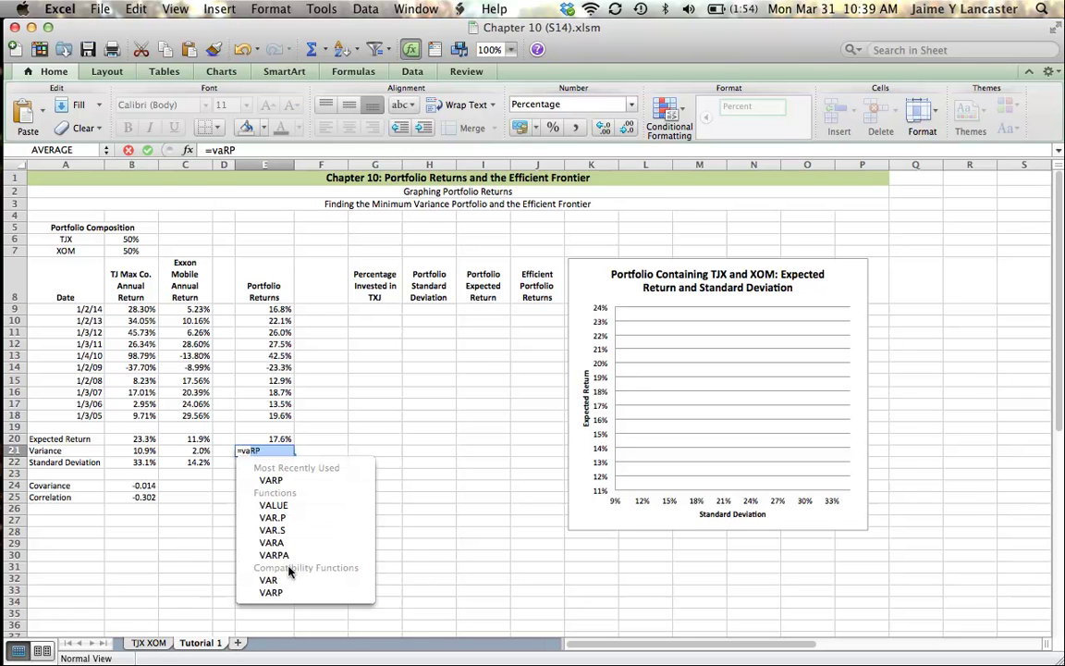
double_click(277, 480)
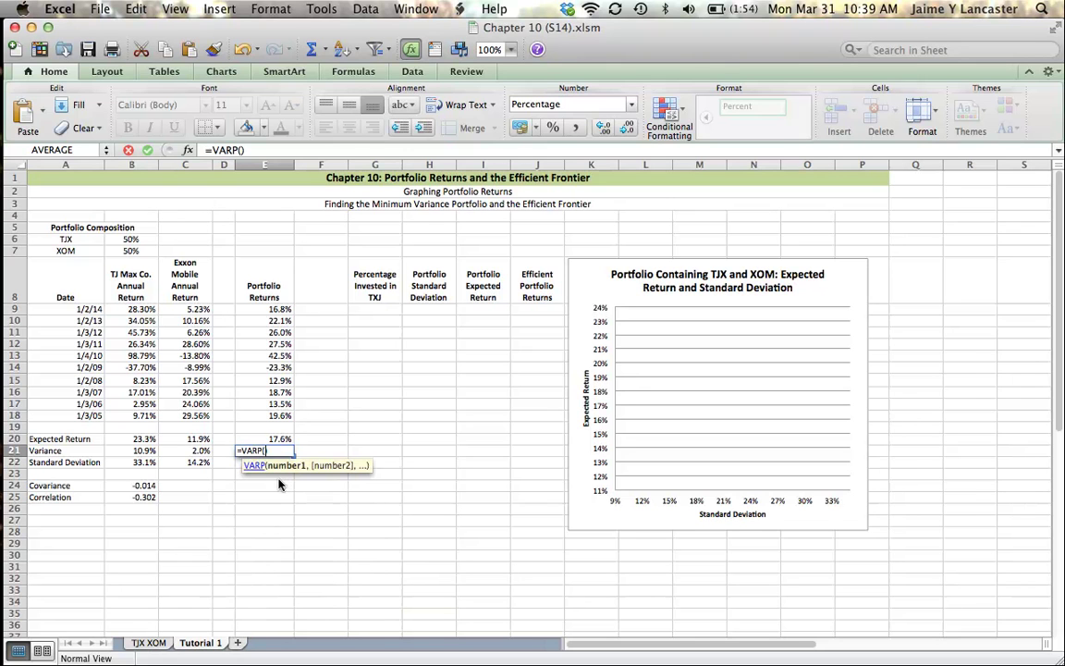
drag(277, 310, 266, 418)
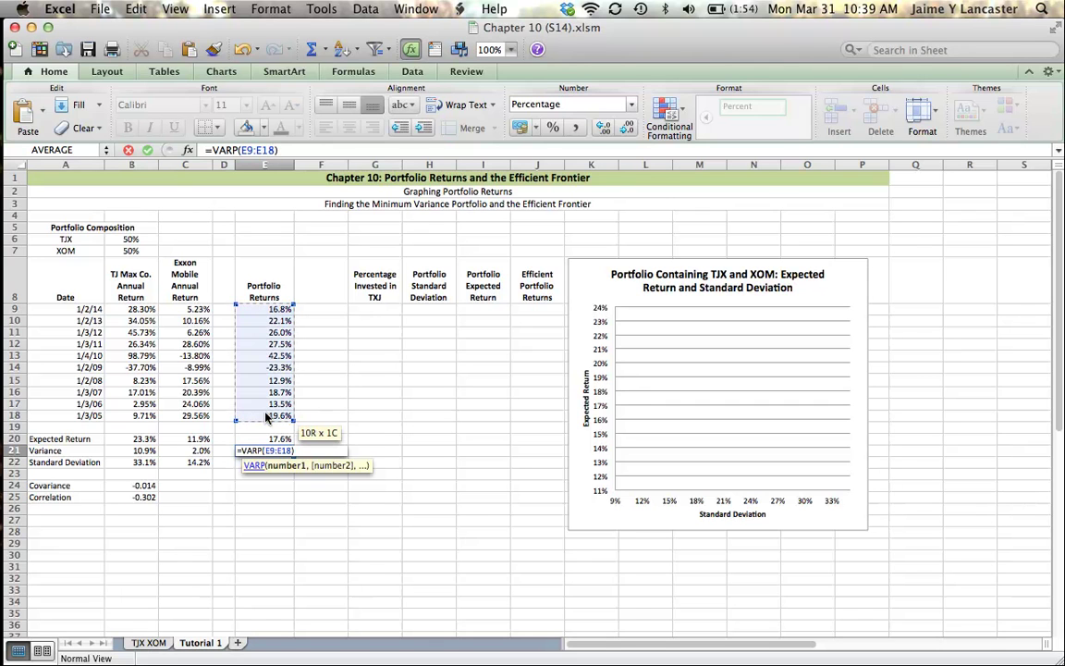
key(Return)
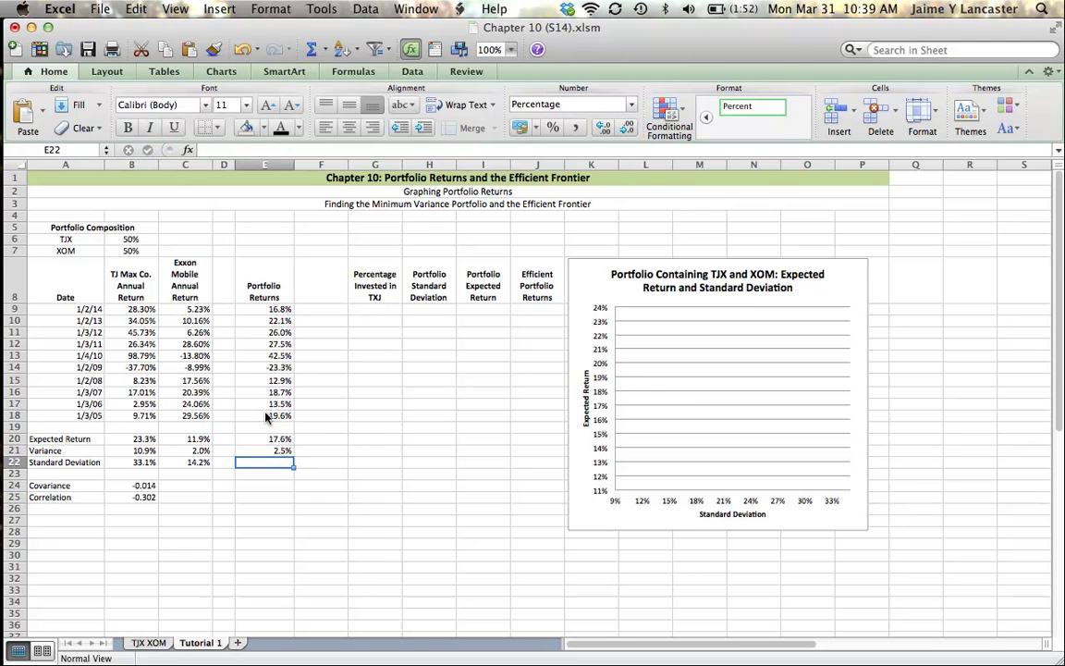
Calculate the portfolio standard deviation in cell E22 with =STDEV.P(E9:E18) and check the entered formula
text(=stDEV.P)
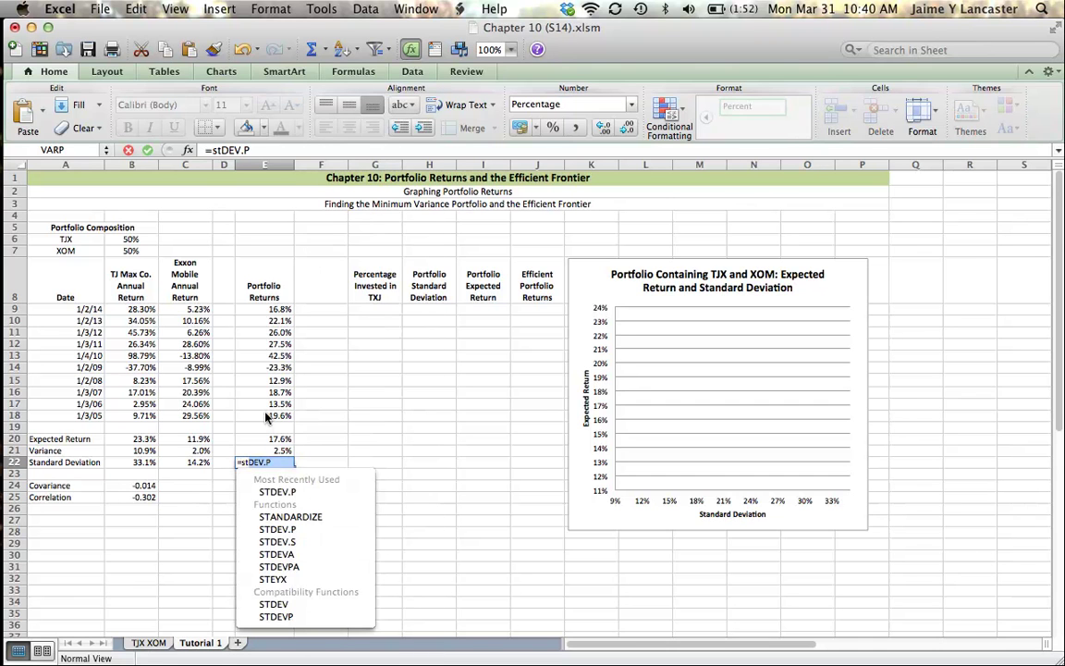
key(Tab)
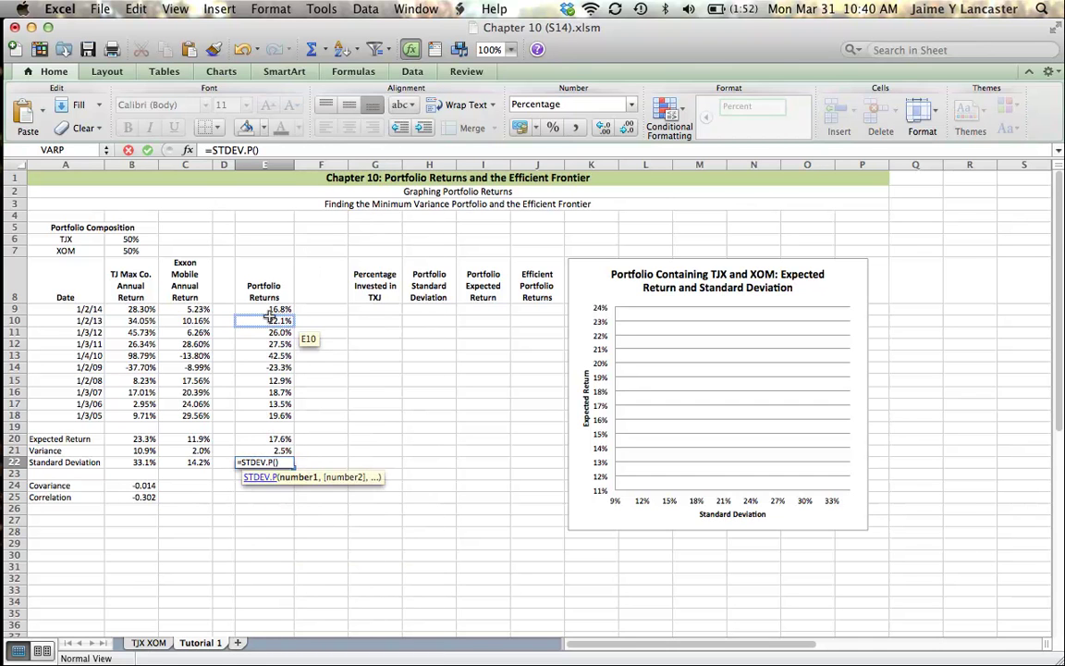
drag(266, 313, 265, 424)
key(Return)
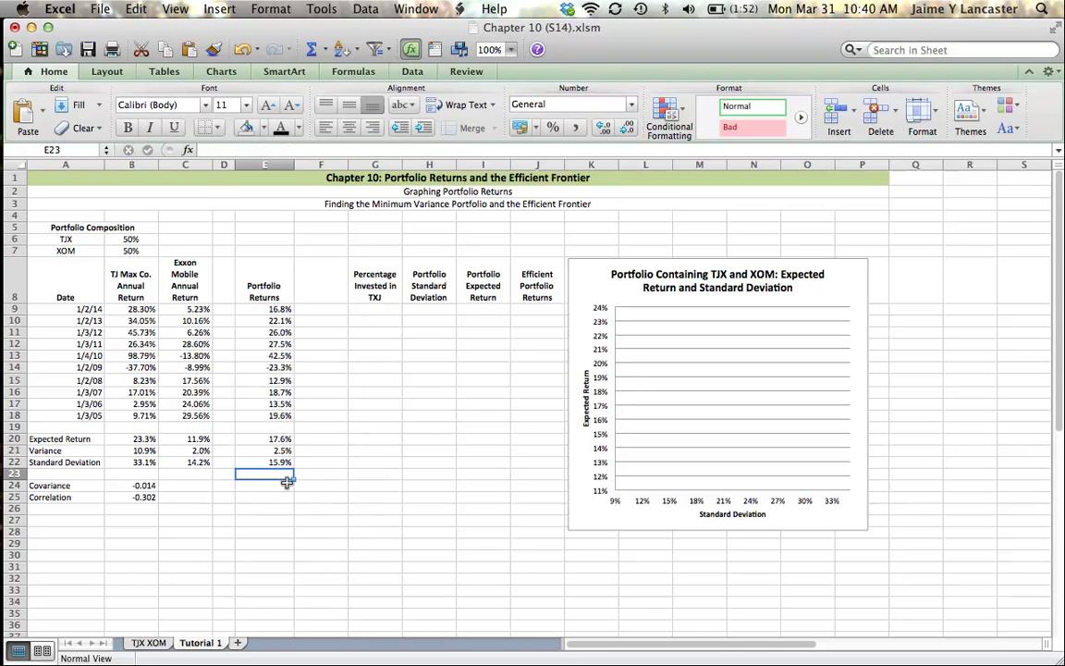
click(274, 464)
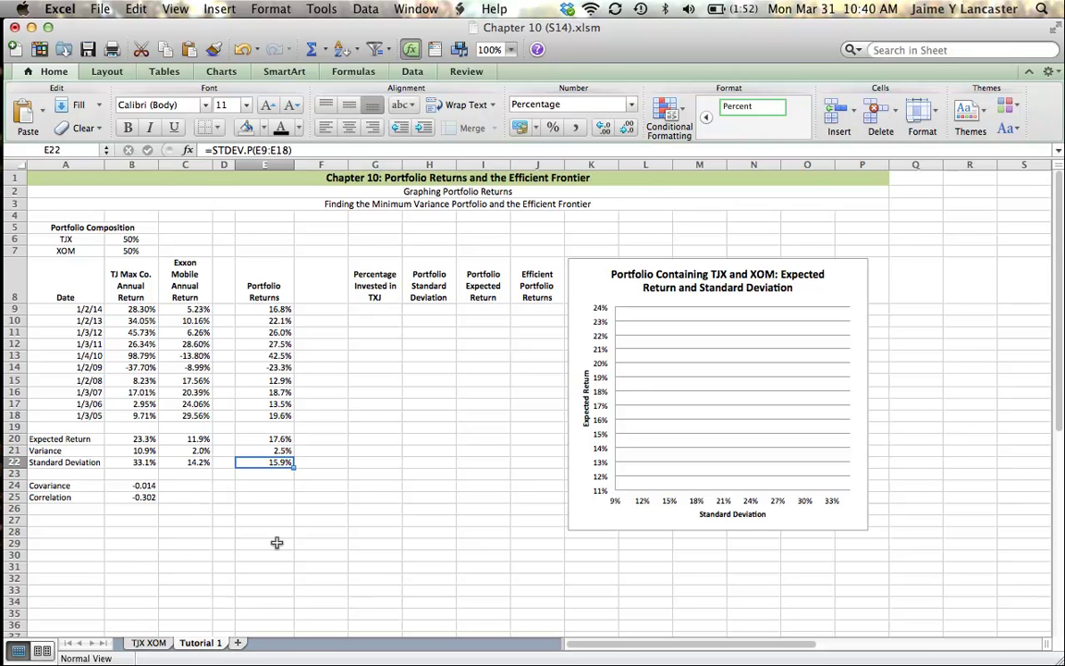
Enter the TJX investment percentages 25%, 50% and 75% in cells G10 to G12
click(370, 317)
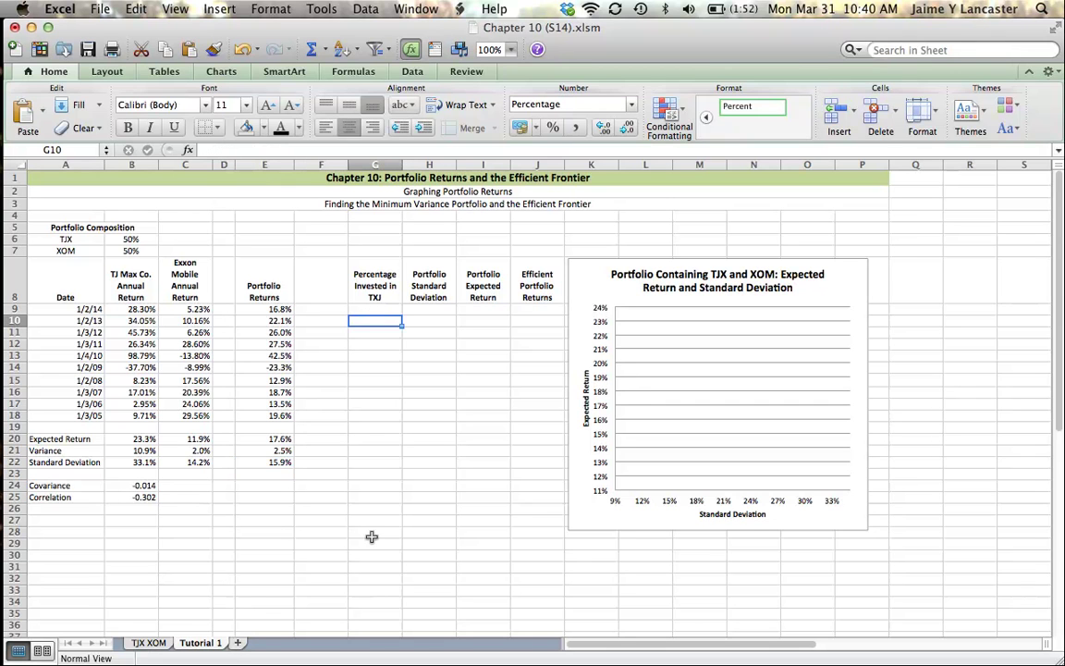
text(25)
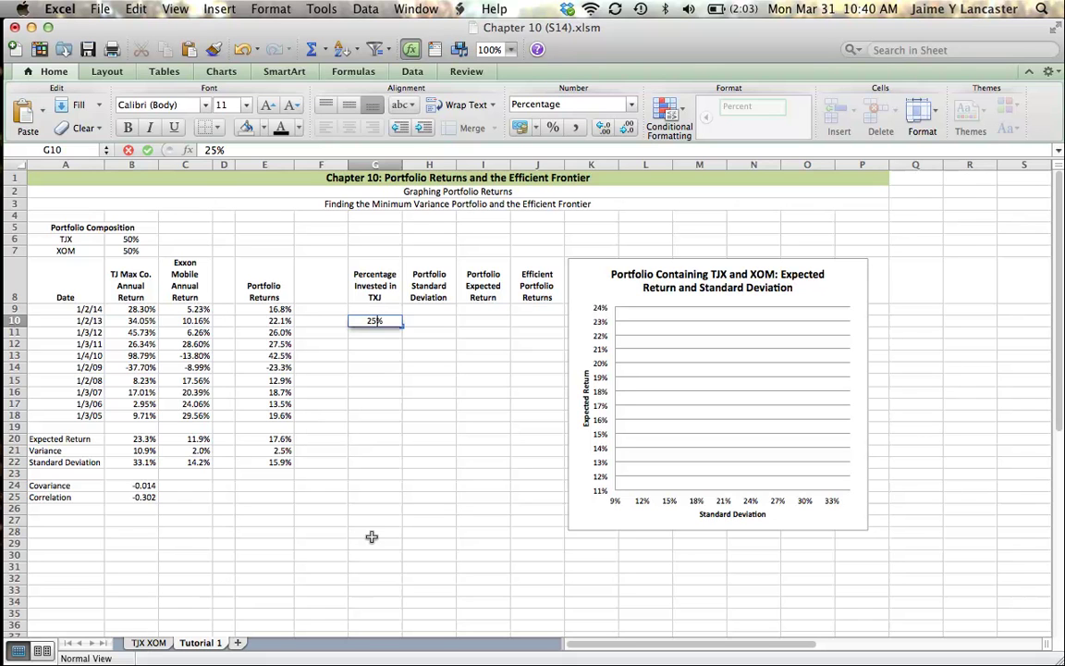
key(Return)
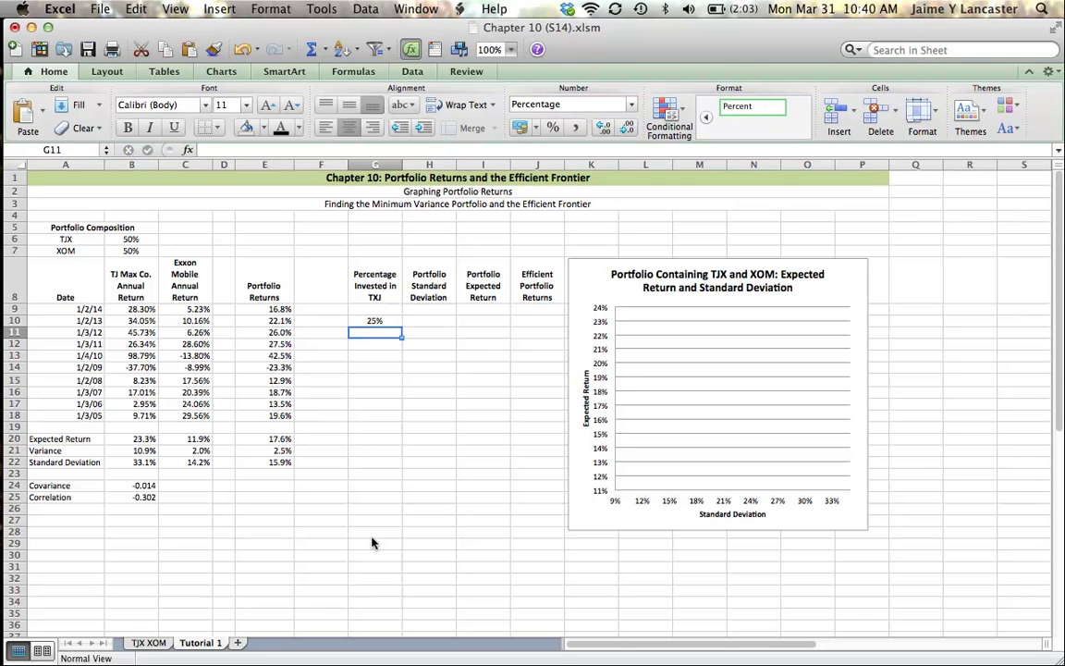
text(50)
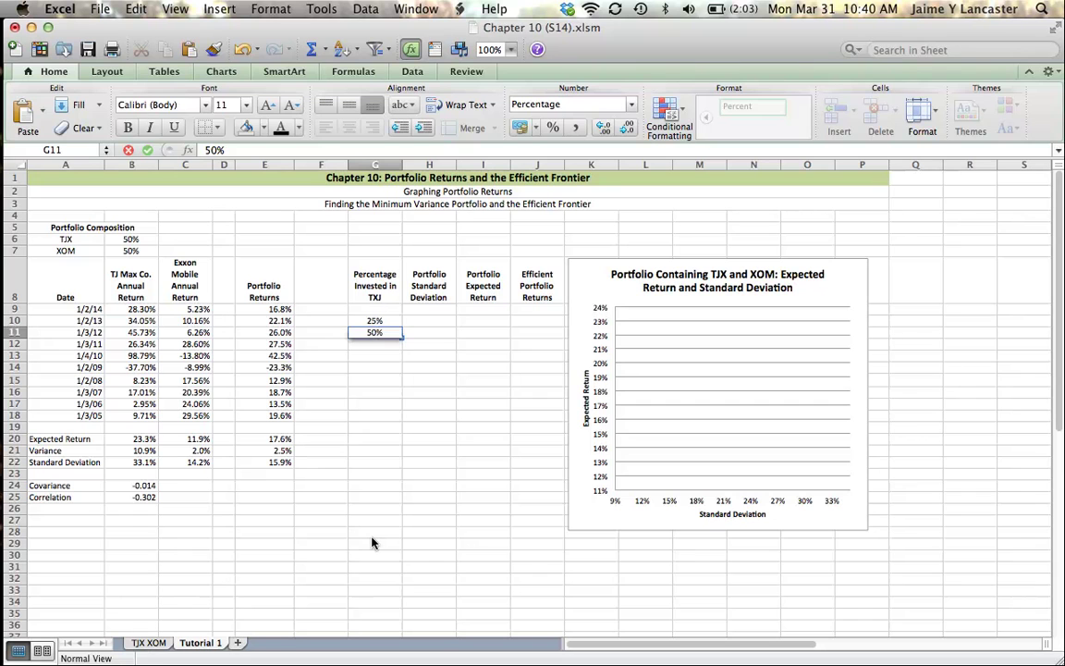
key(Return)
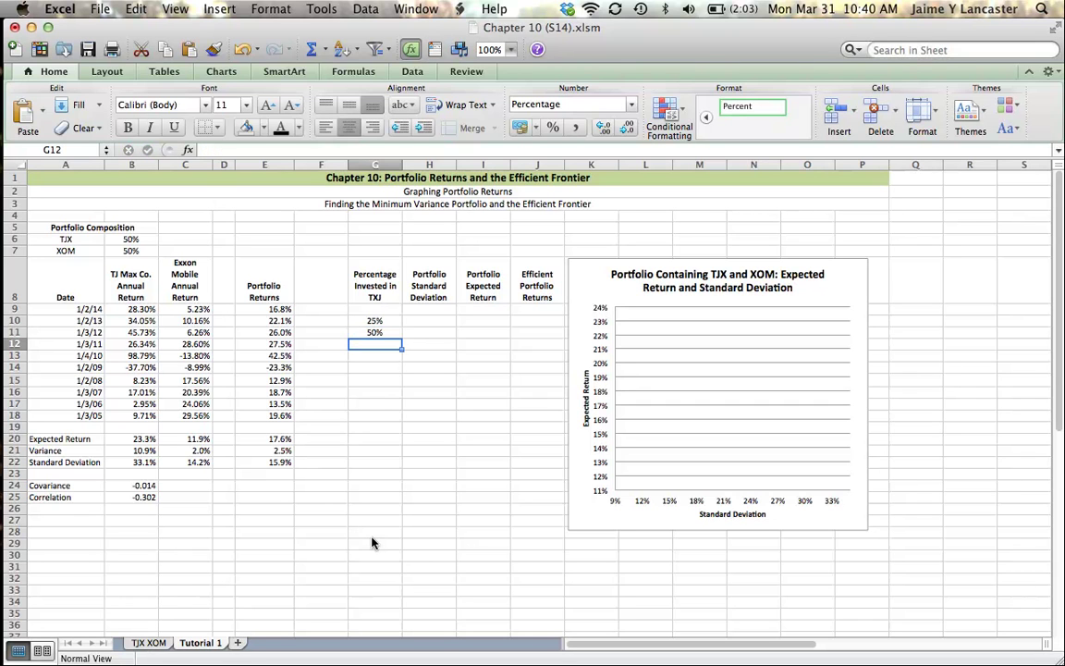
text(75)
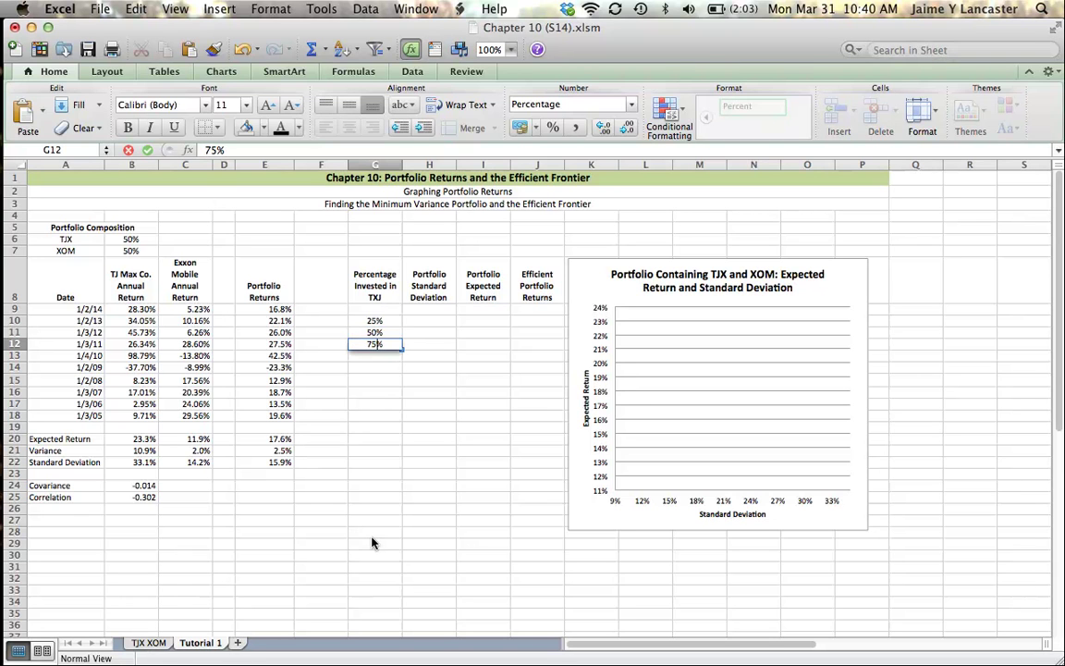
key(Return)
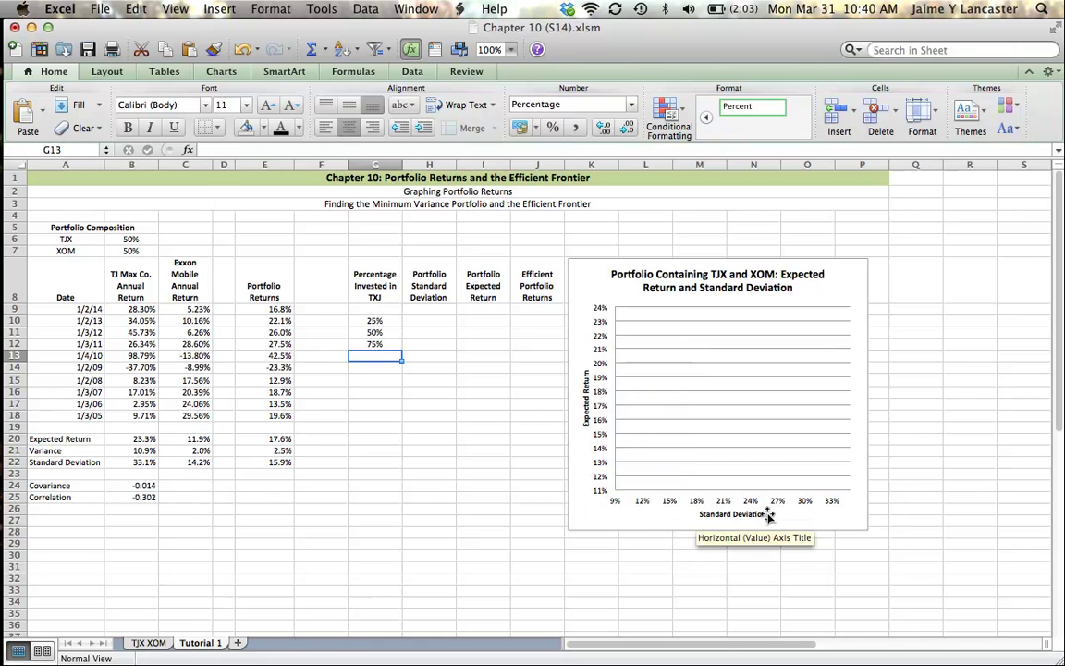
Change the expected return and standard deviation chart to the Marked Scatter type
click(615, 278)
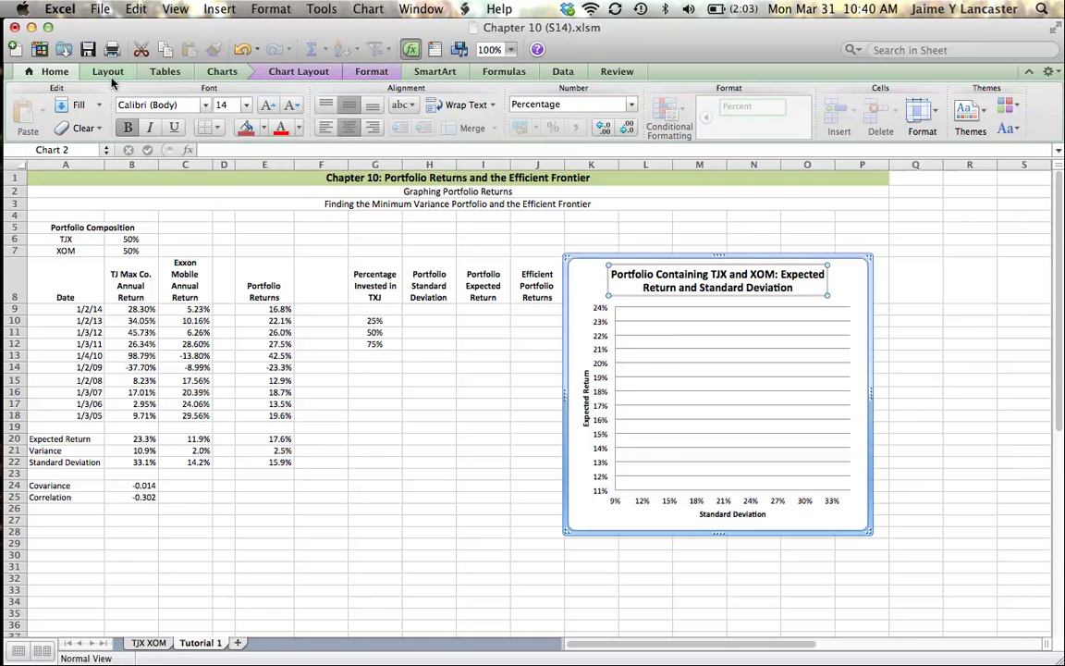
click(220, 73)
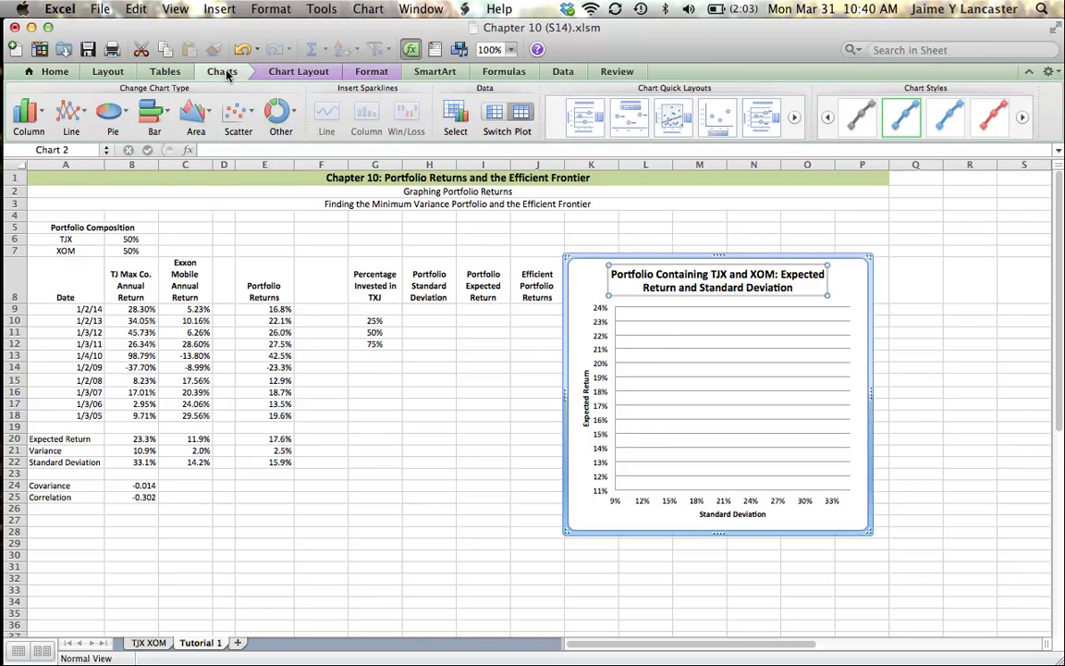
click(255, 115)
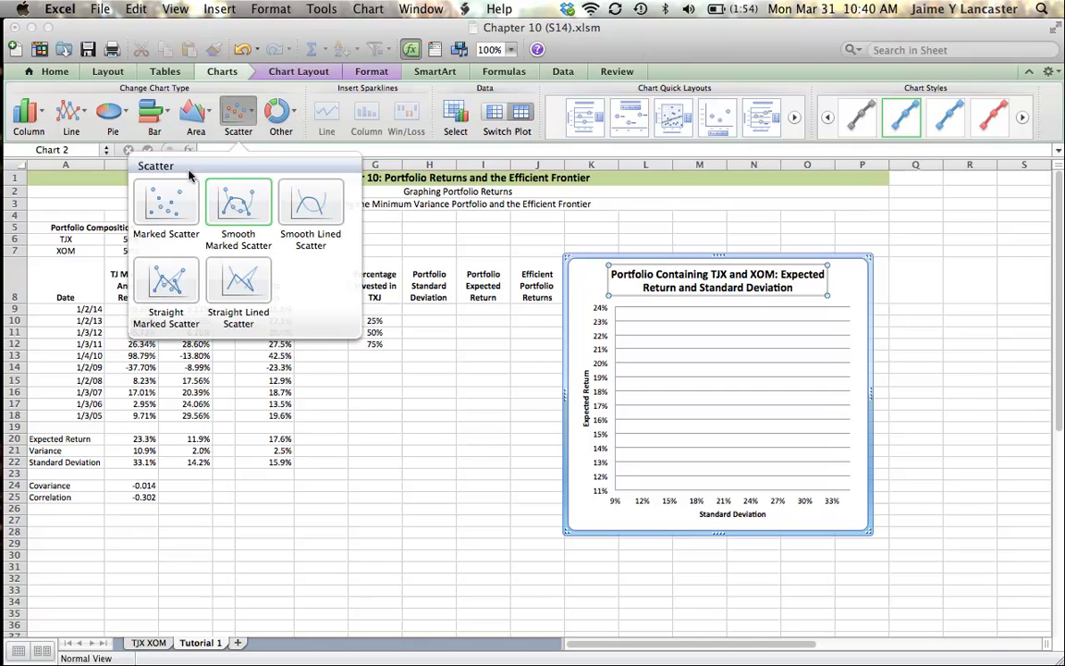
click(159, 207)
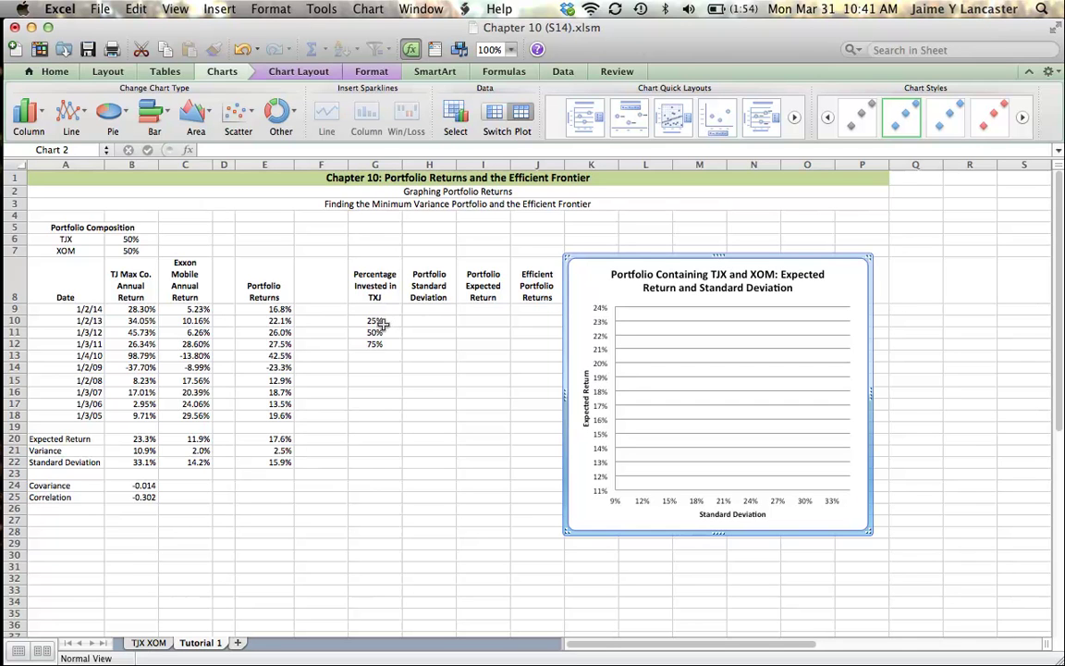
Set the TJX share of the portfolio in cell B6 to 25%
click(131, 241)
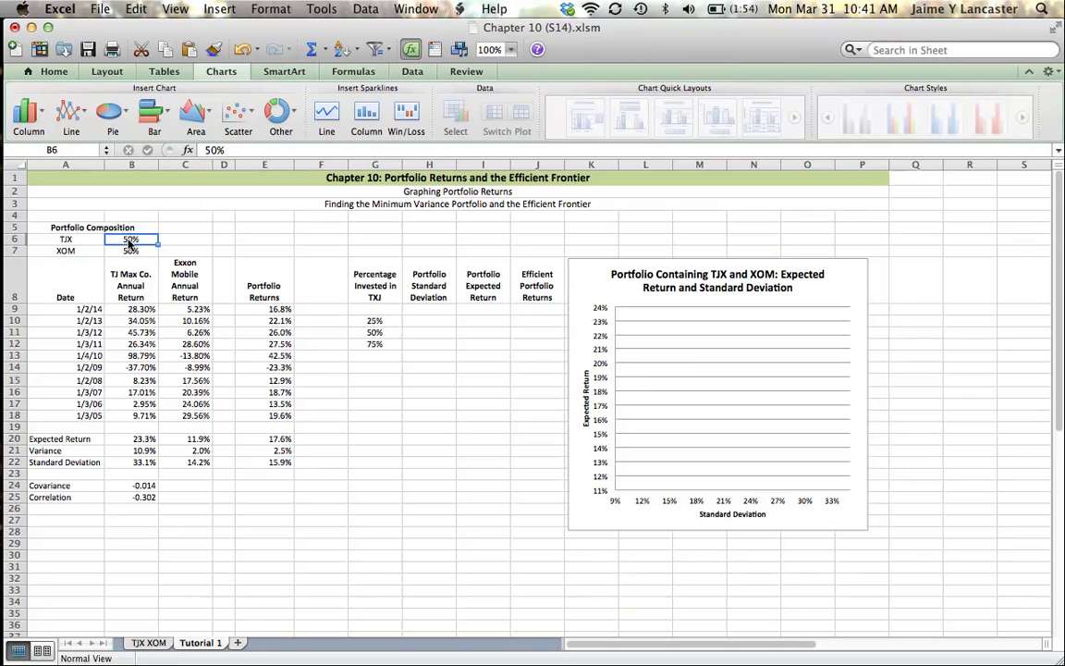
text(25%)
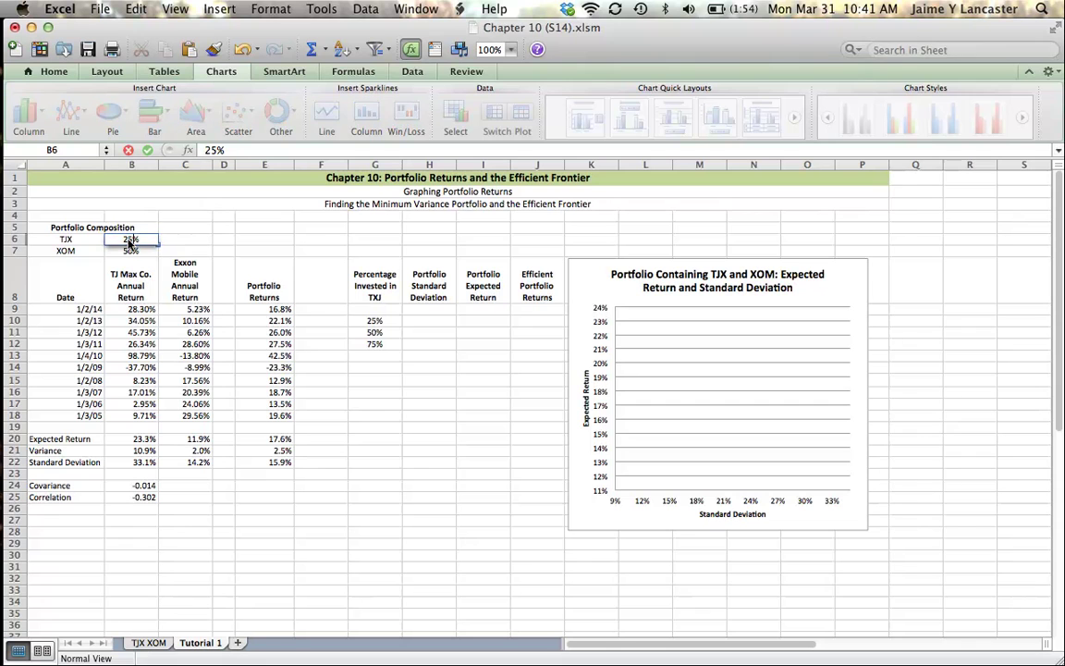
key(Return)
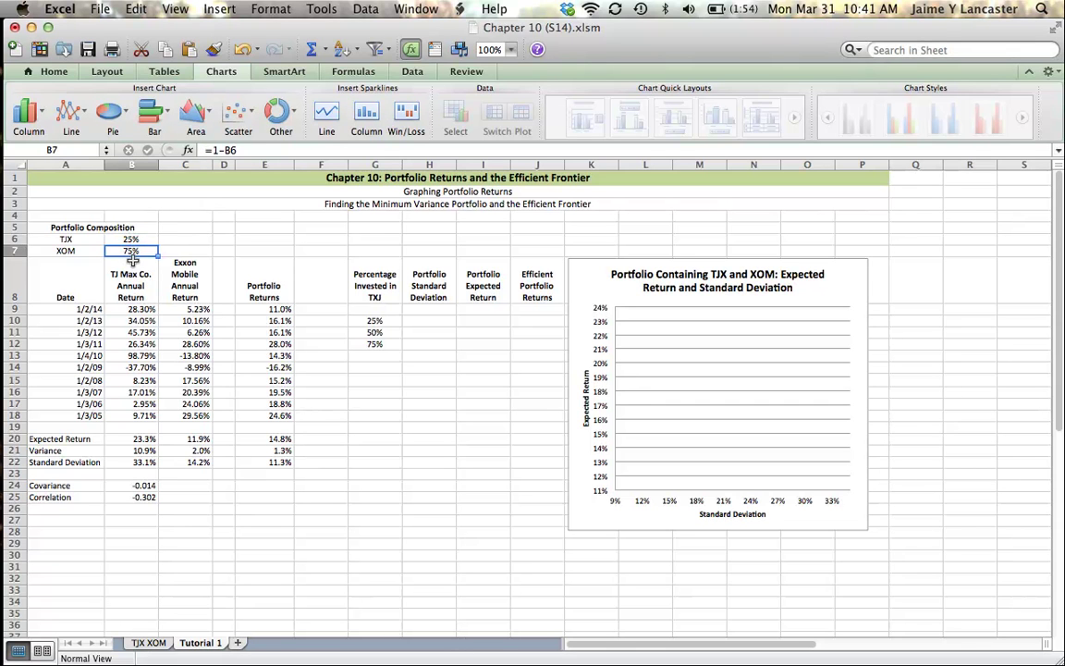
Record the 25% TJX portfolio's standard deviation of 11.3% in H10 and expected return of 14.8% in I10
click(412, 321)
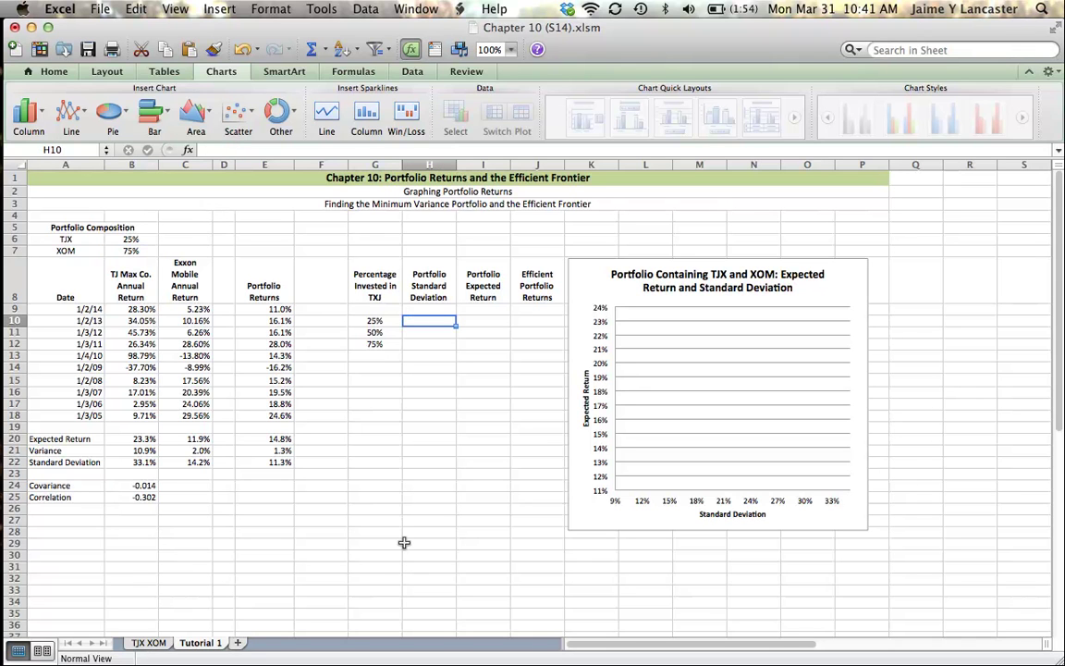
text(11.)
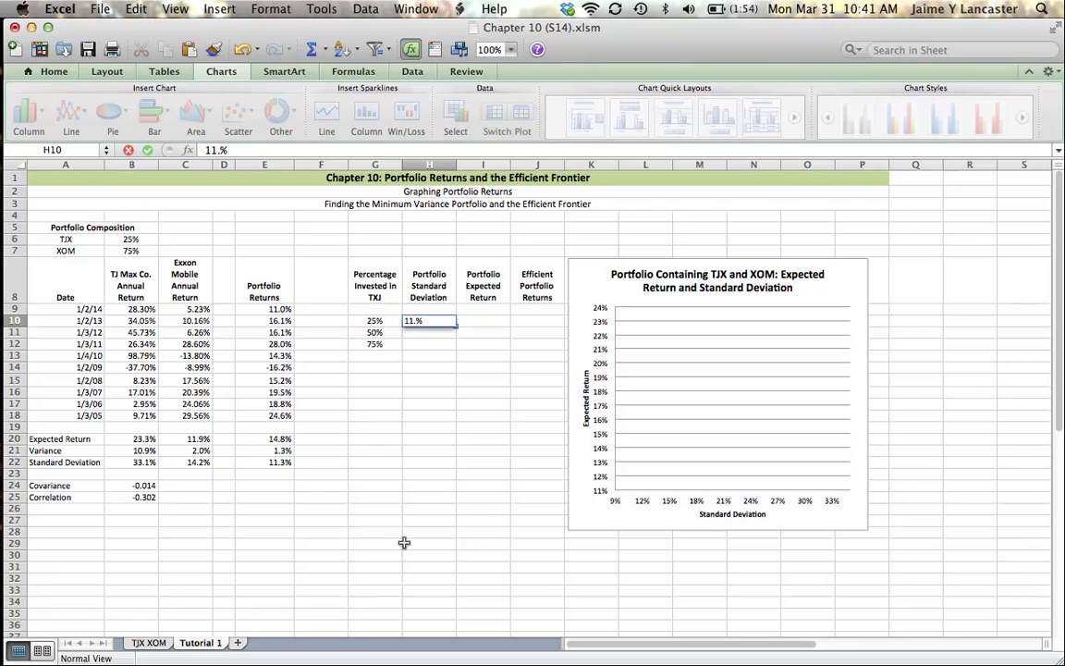
text(3)
key(Tab)
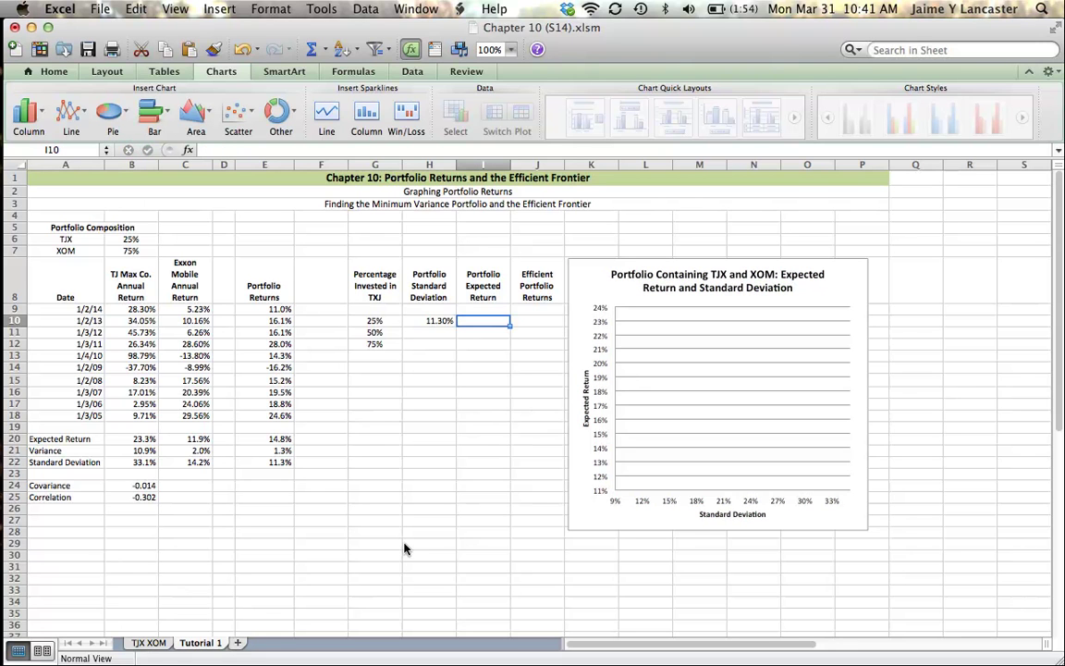
text(14.8)
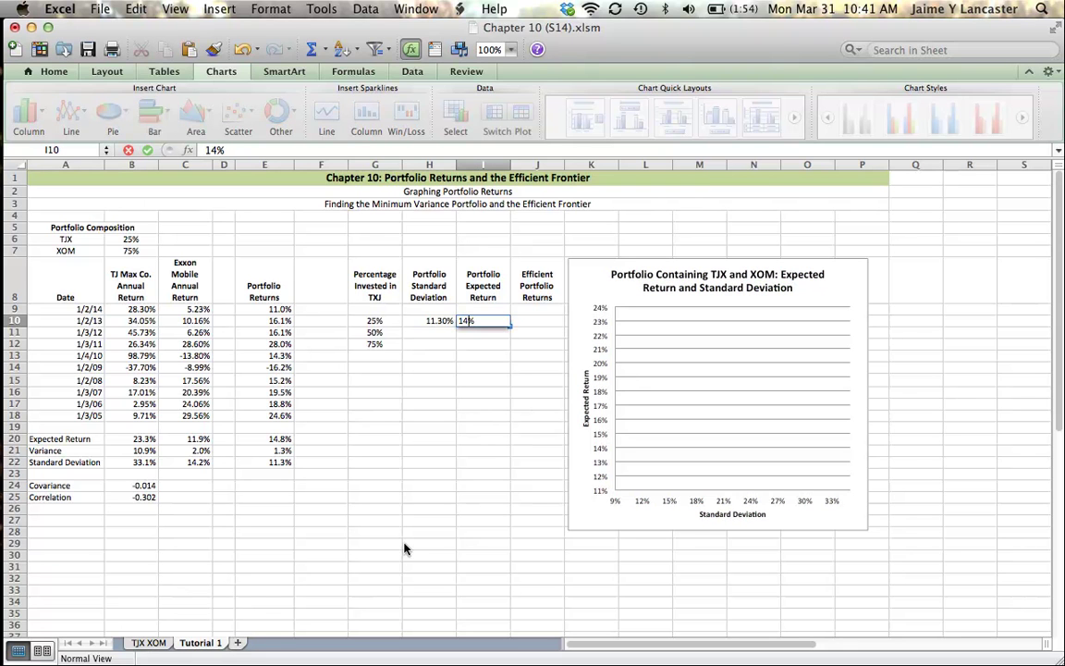
click(289, 439)
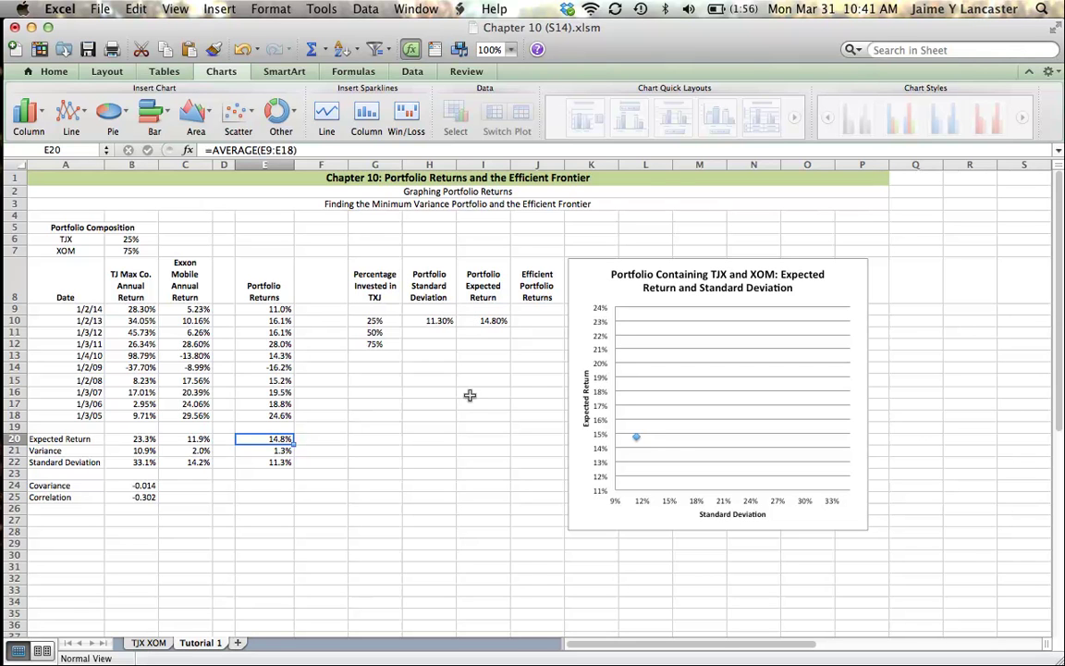
mouse_move(637, 444)
Set the TJX share of the portfolio in cell B6 to 50%
click(136, 238)
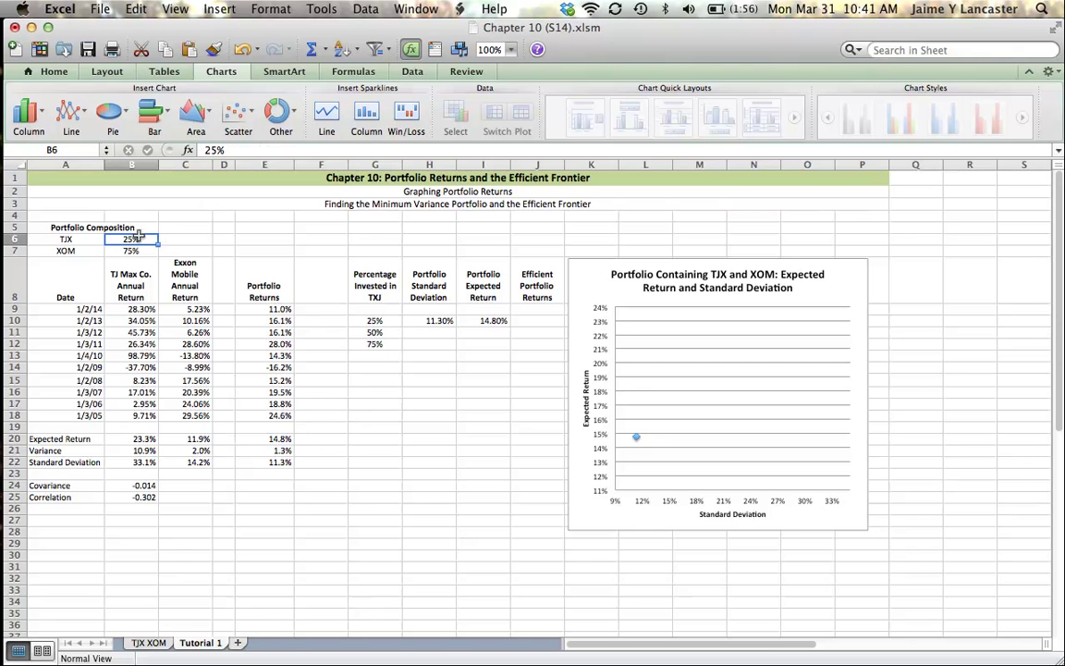
text(50%)
key(Return)
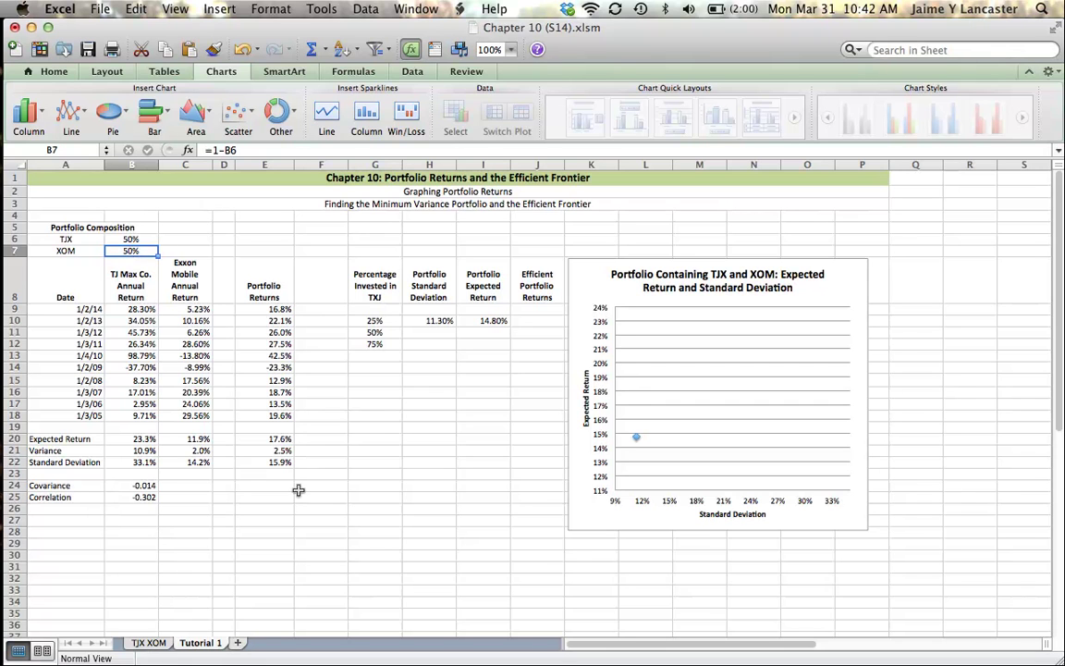
Record the 50% TJX portfolio's expected return of 17.6% in I11 and standard deviation of 15.9% in H11
click(285, 438)
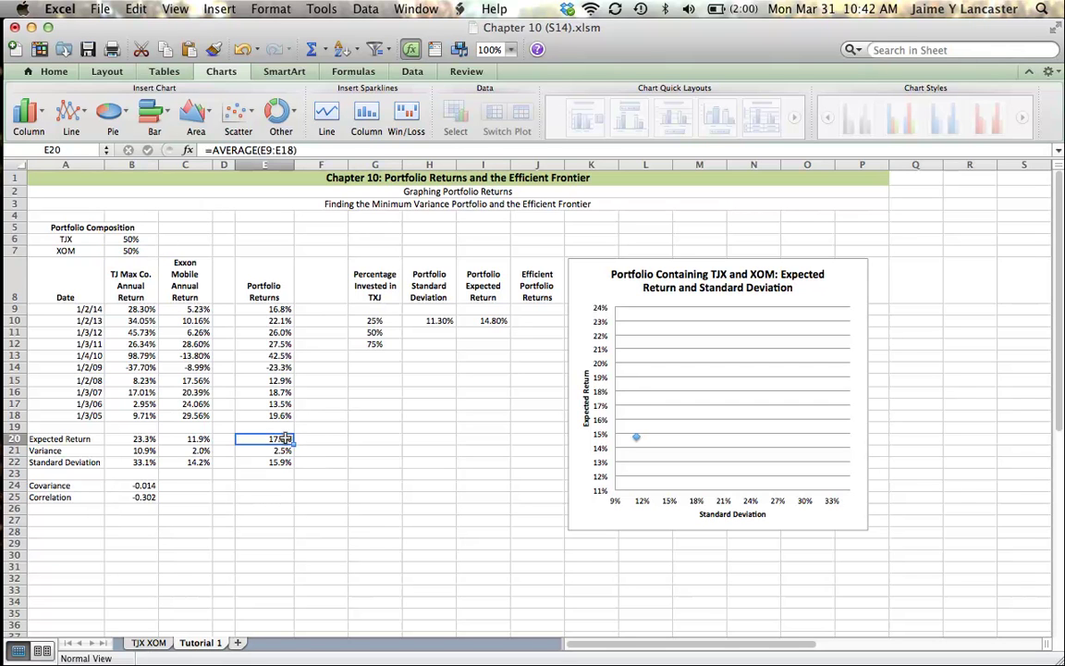
click(467, 331)
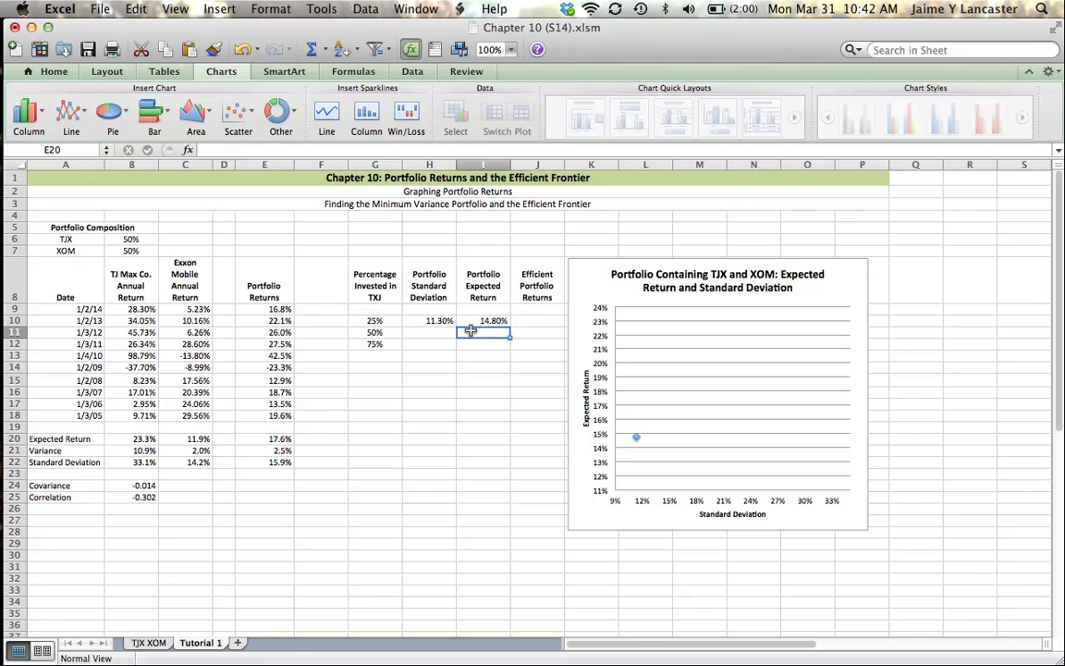
text(17.6%)
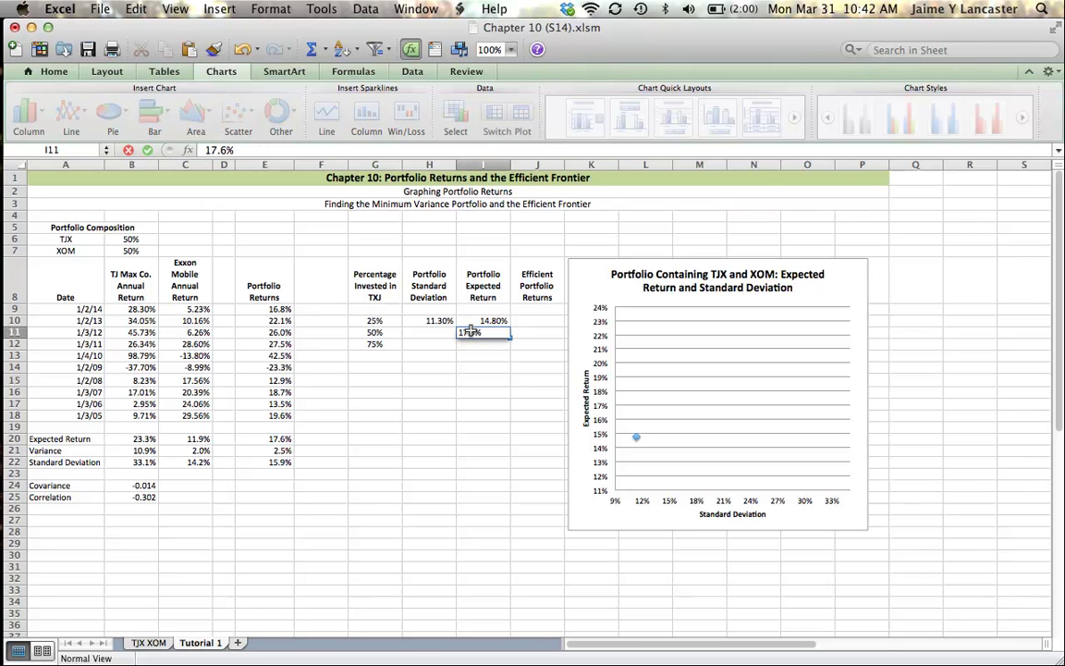
key(Left)
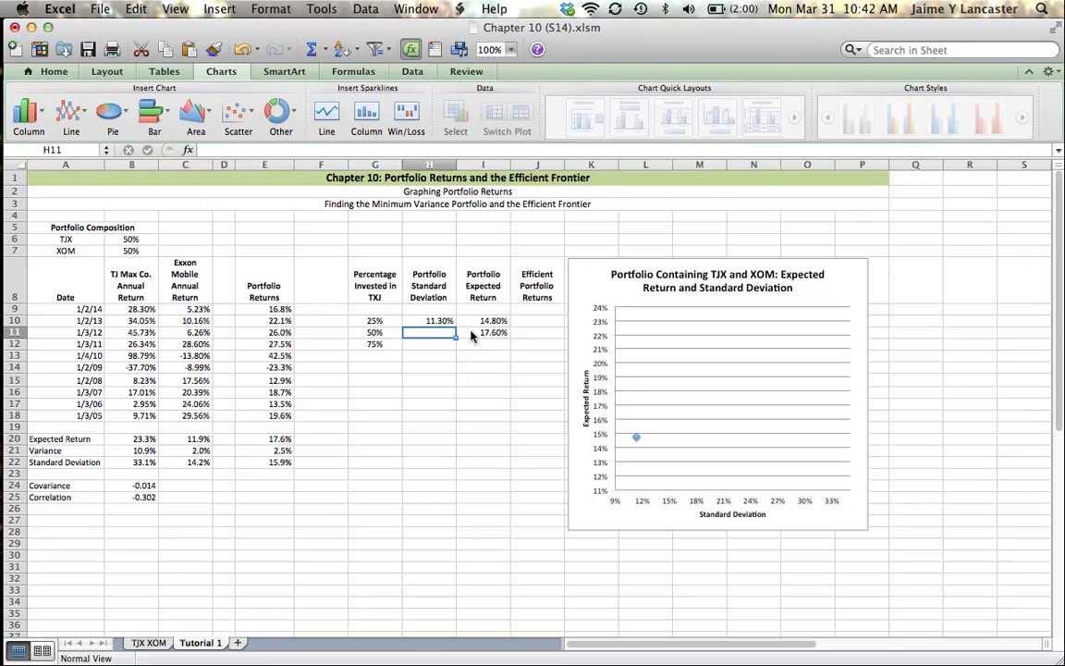
click(264, 461)
click(416, 332)
text(15.9%)
key(Return)
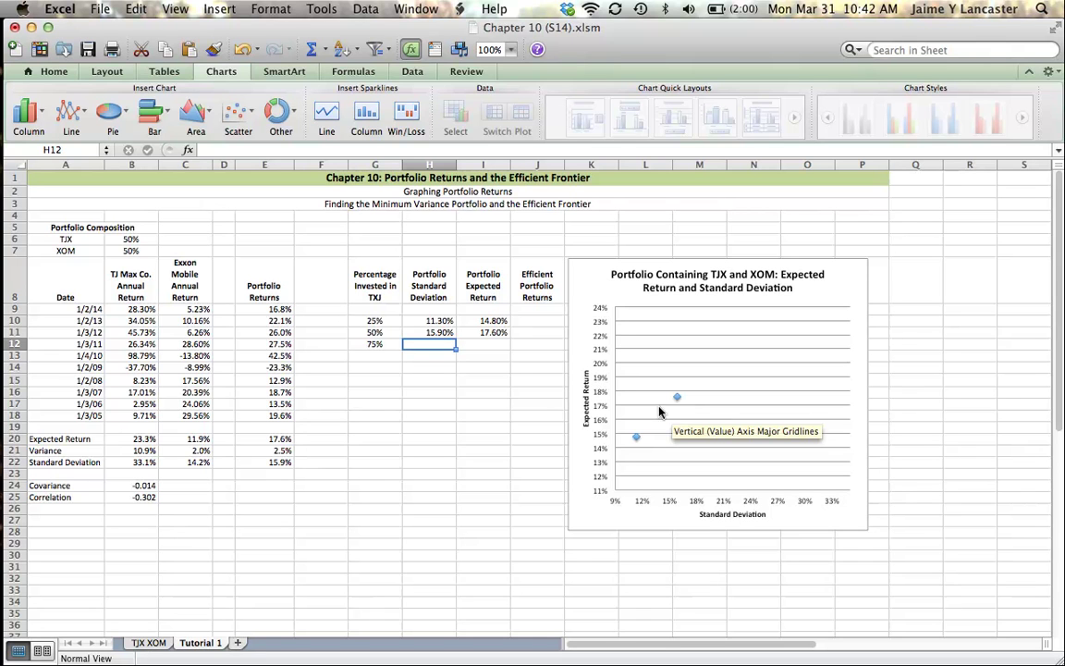
Set the TJX share of the portfolio in cell B6 to 75%
click(127, 238)
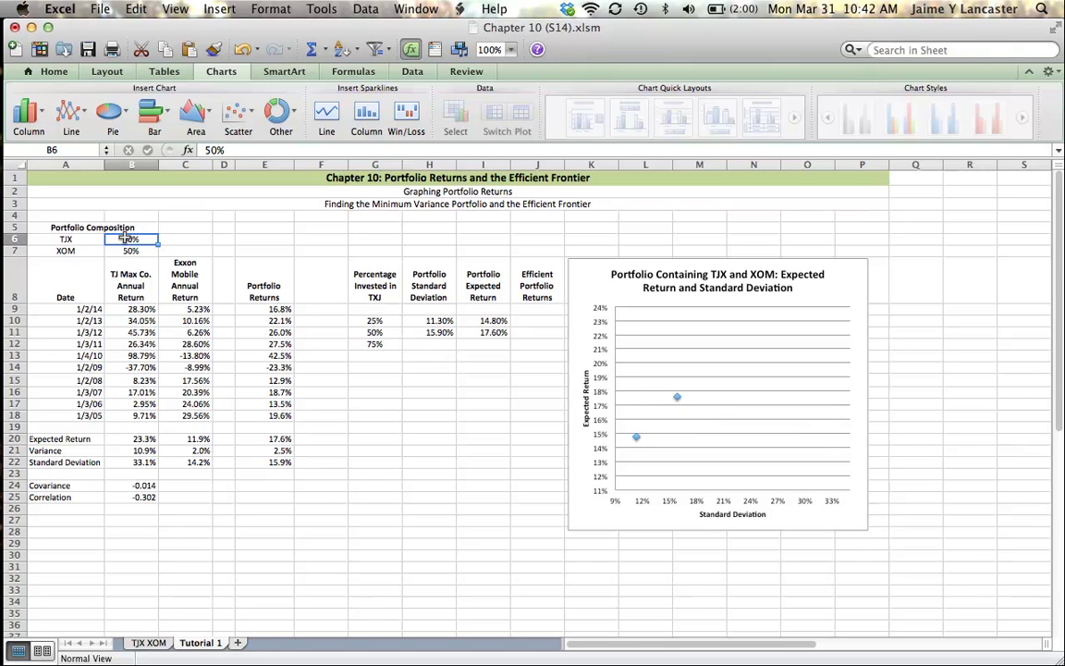
text(75)
key(Return)
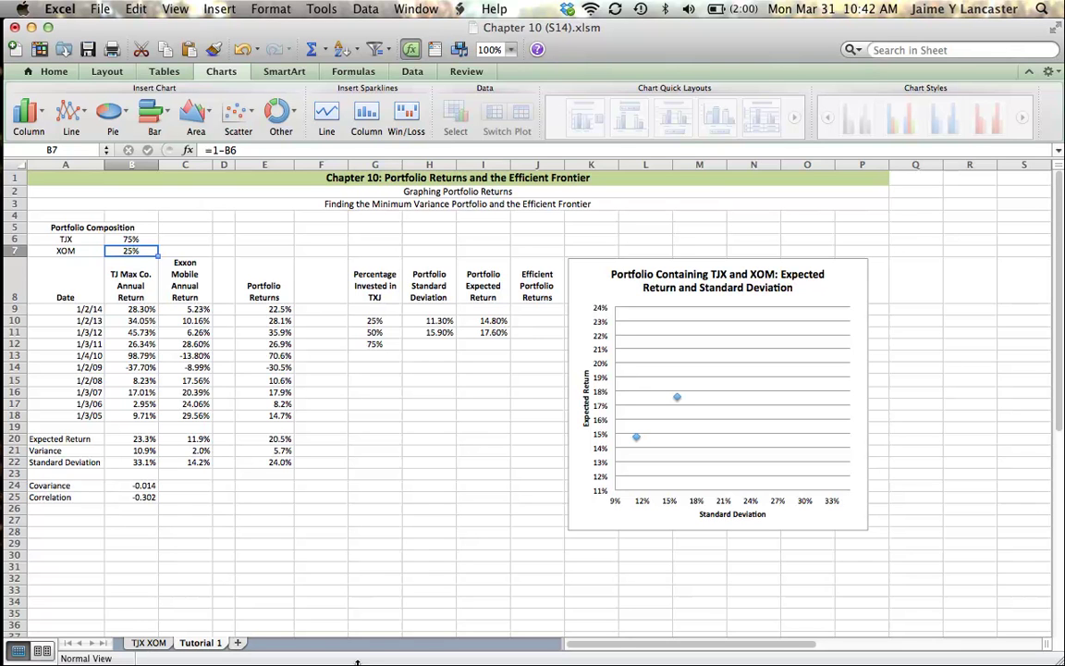
Record the 75% TJX portfolio's standard deviation of 24% in H12 and expected return of 20.5% in I12
click(433, 344)
text(24)
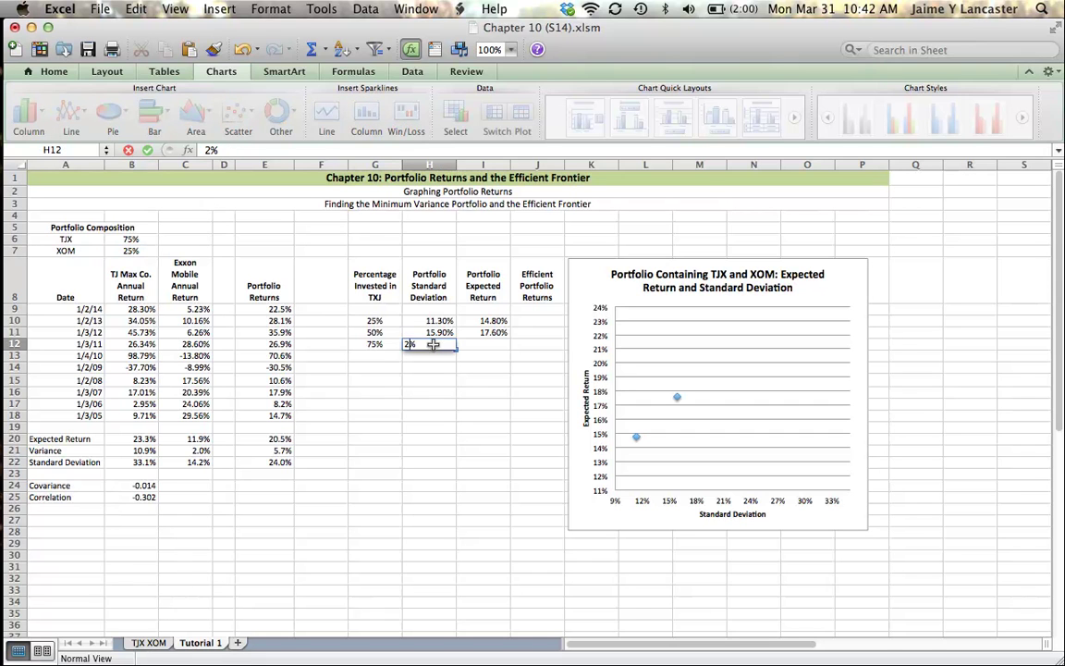
key(Tab)
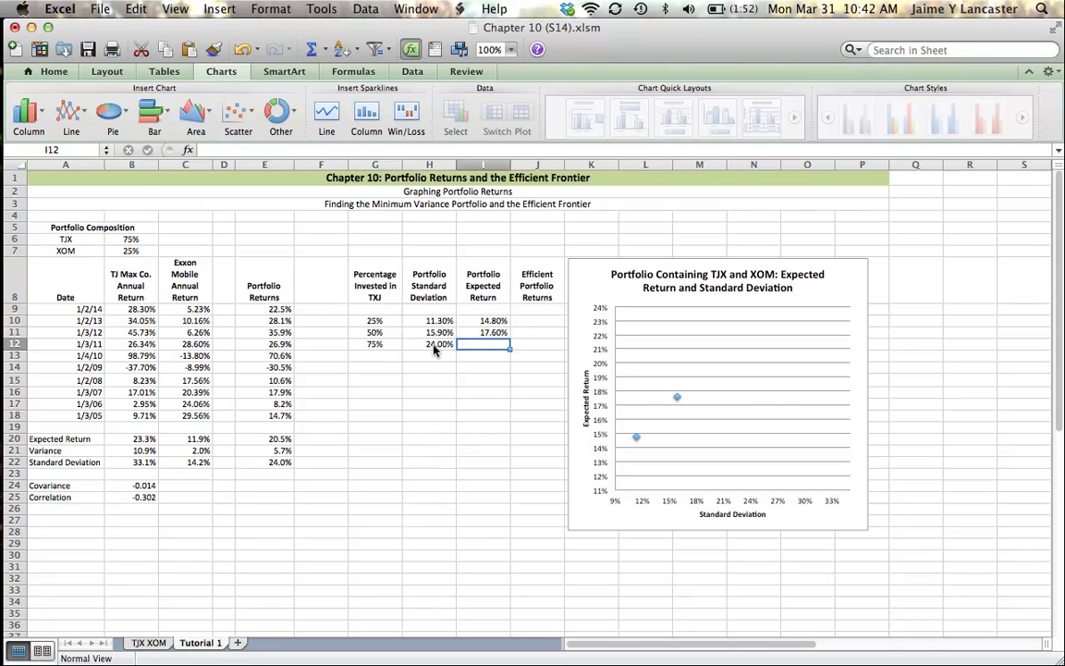
text(20)
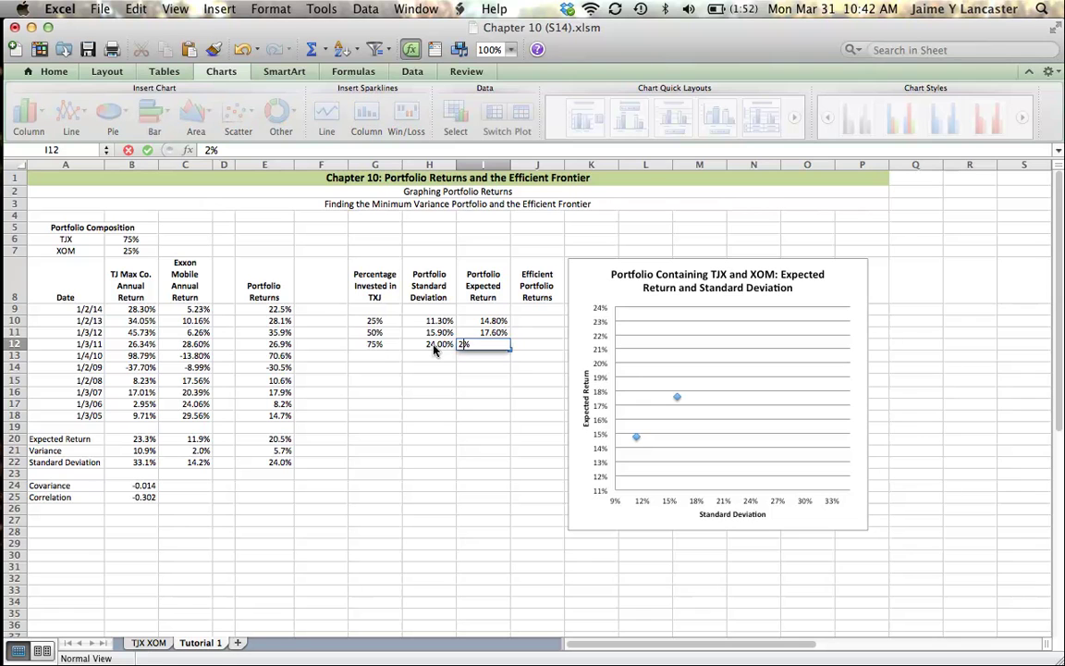
text(.5)
key(Return)
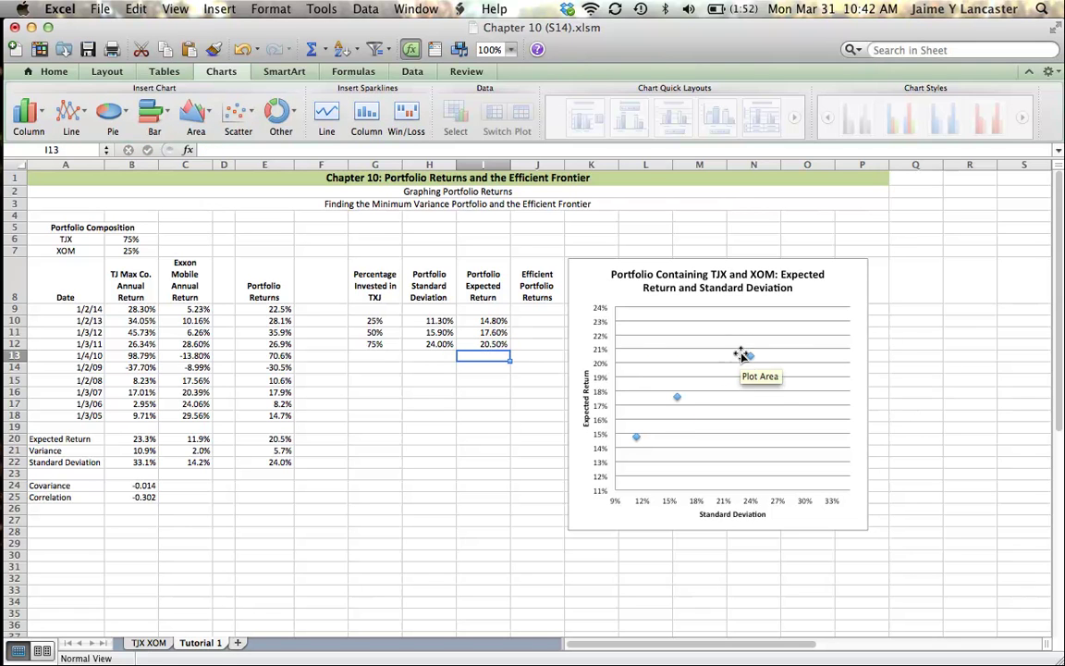
mouse_move(752, 363)
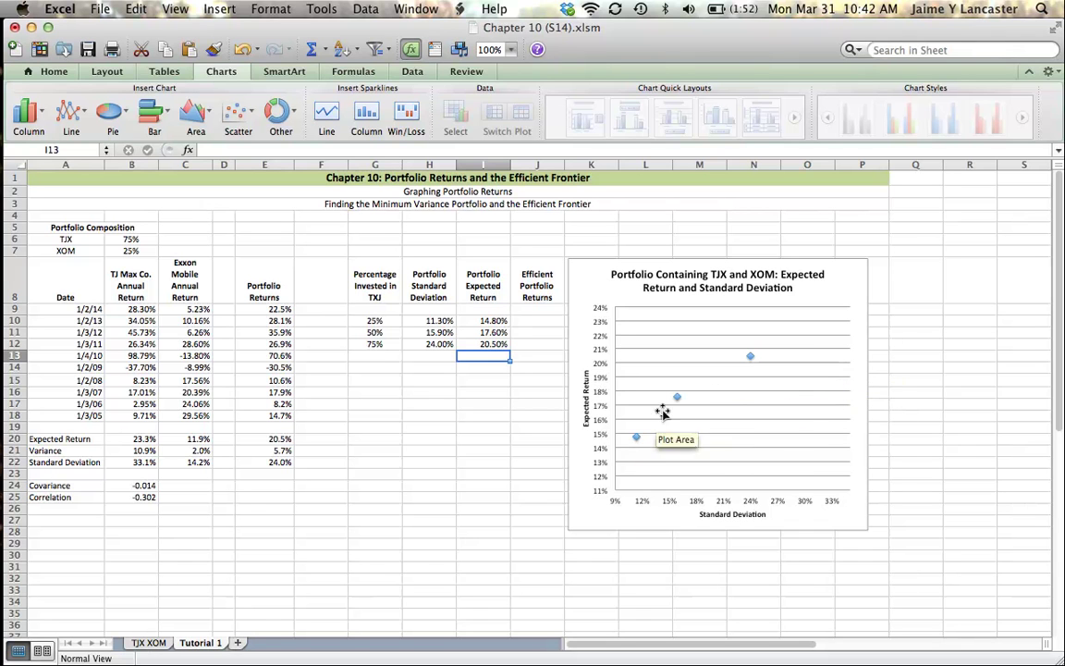
mouse_move(677, 404)
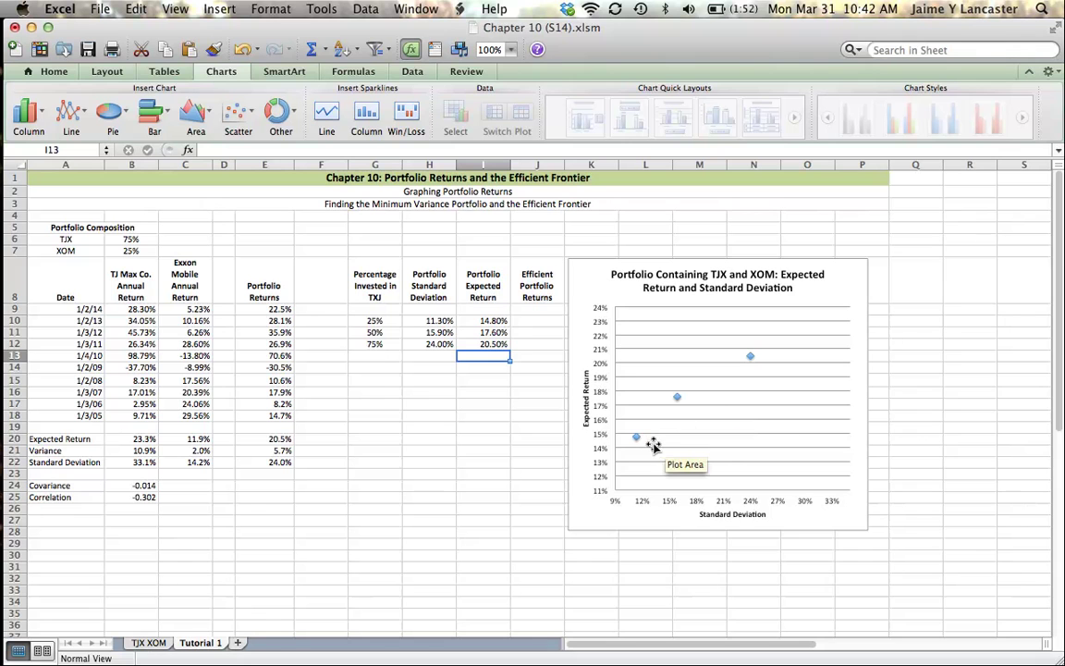
mouse_move(636, 440)
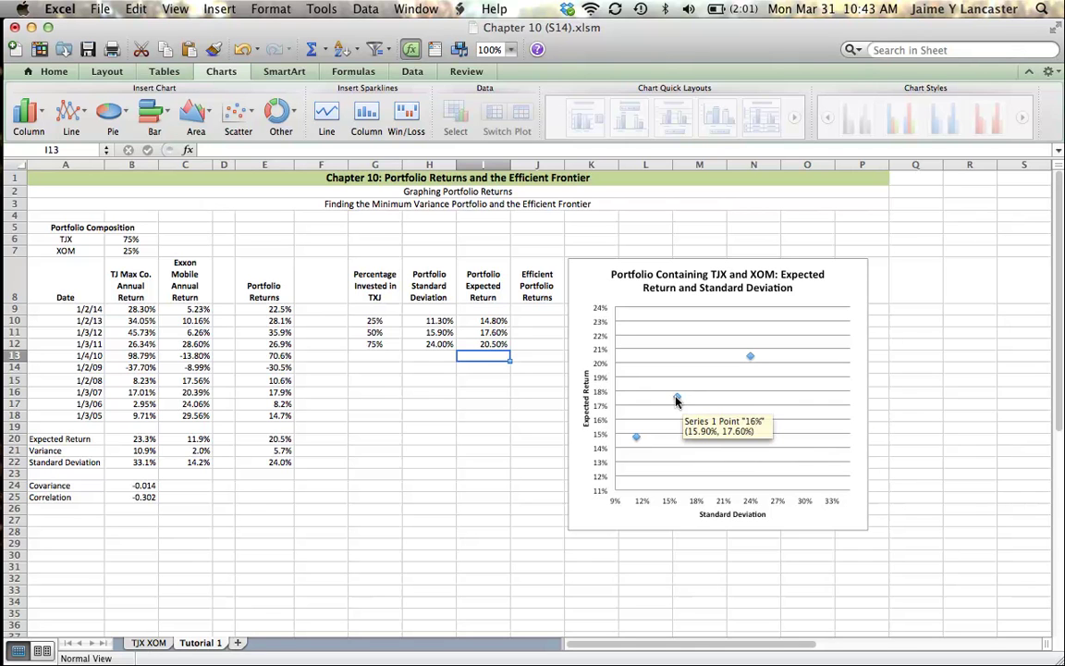
Clear the three recorded portfolio rows in G10:I12
click(377, 321)
drag(377, 320, 469, 346)
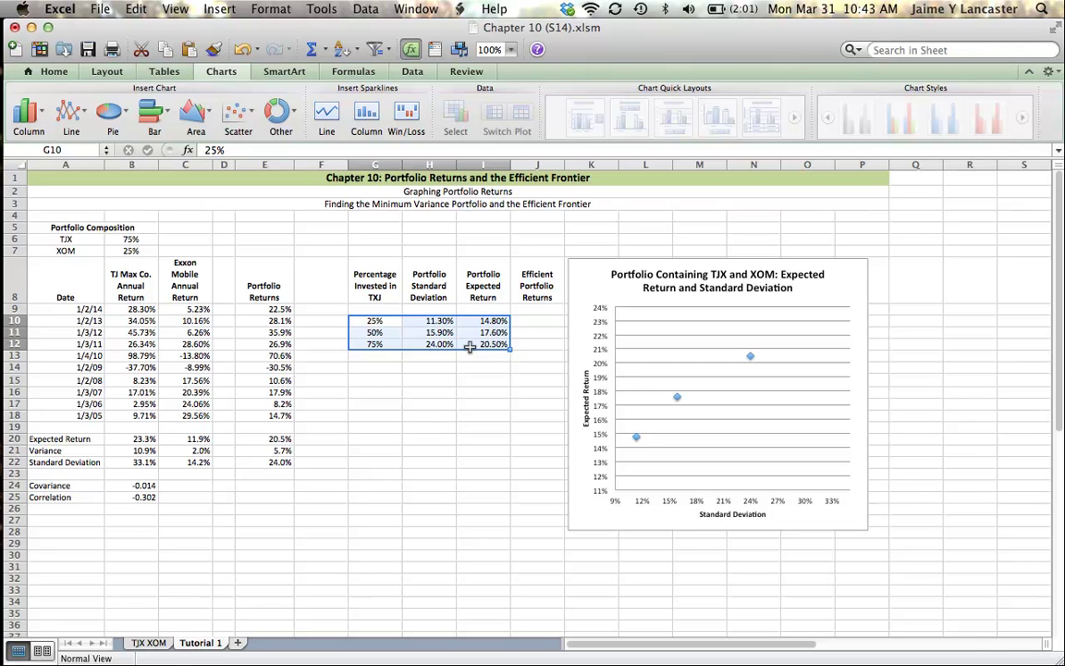
right_click(470, 346)
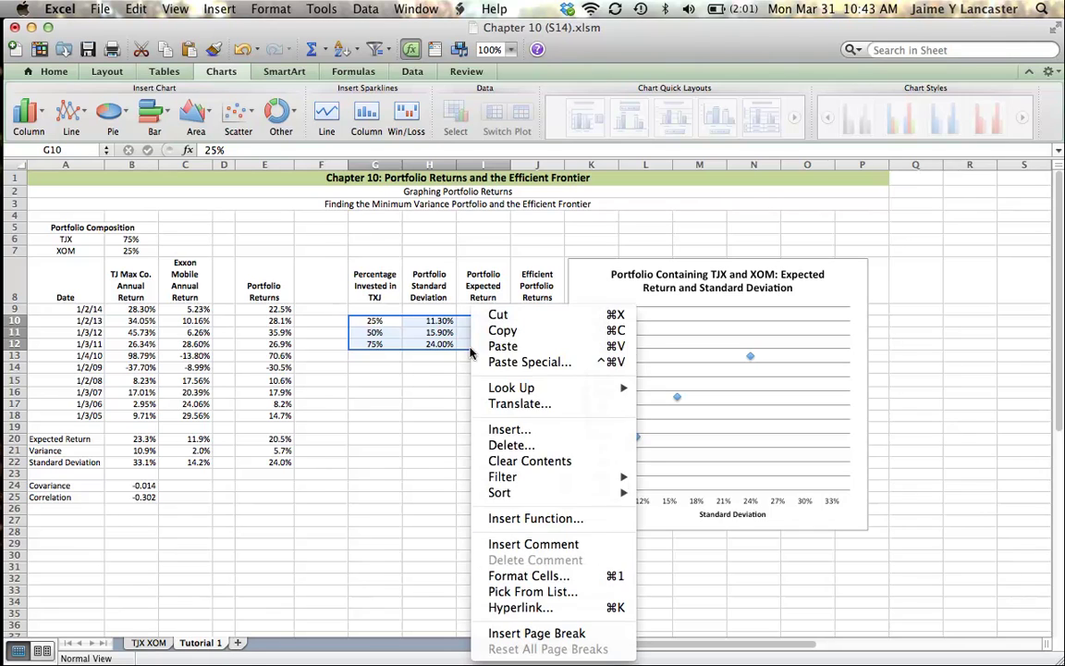
click(505, 460)
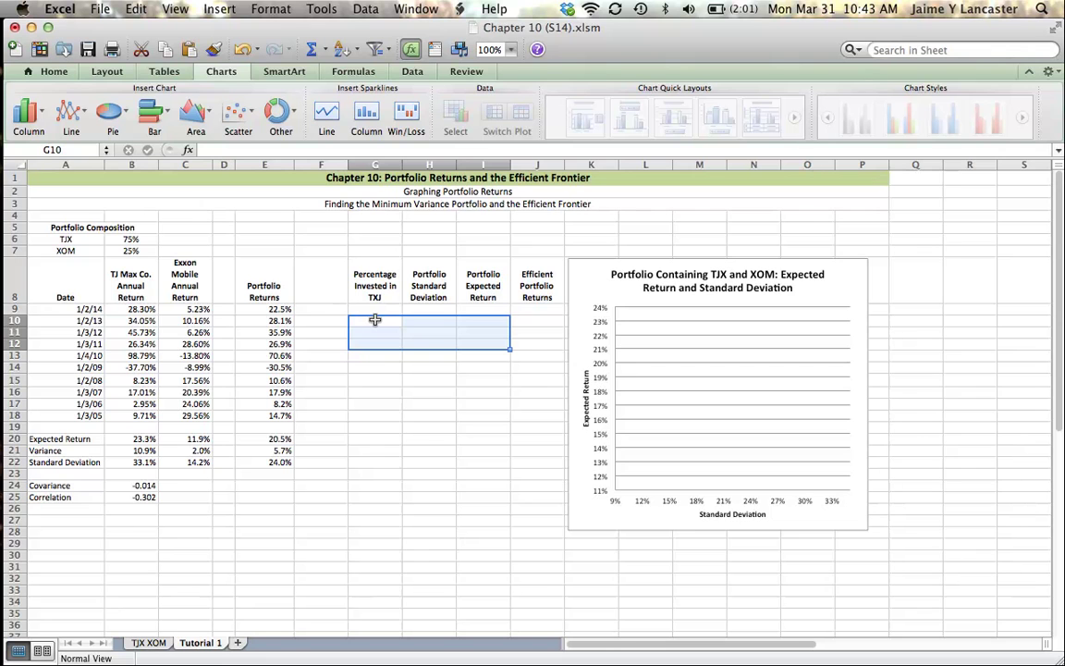
Link H9 to the portfolio standard deviation in E22 and I9 to the portfolio expected return in E20
click(429, 307)
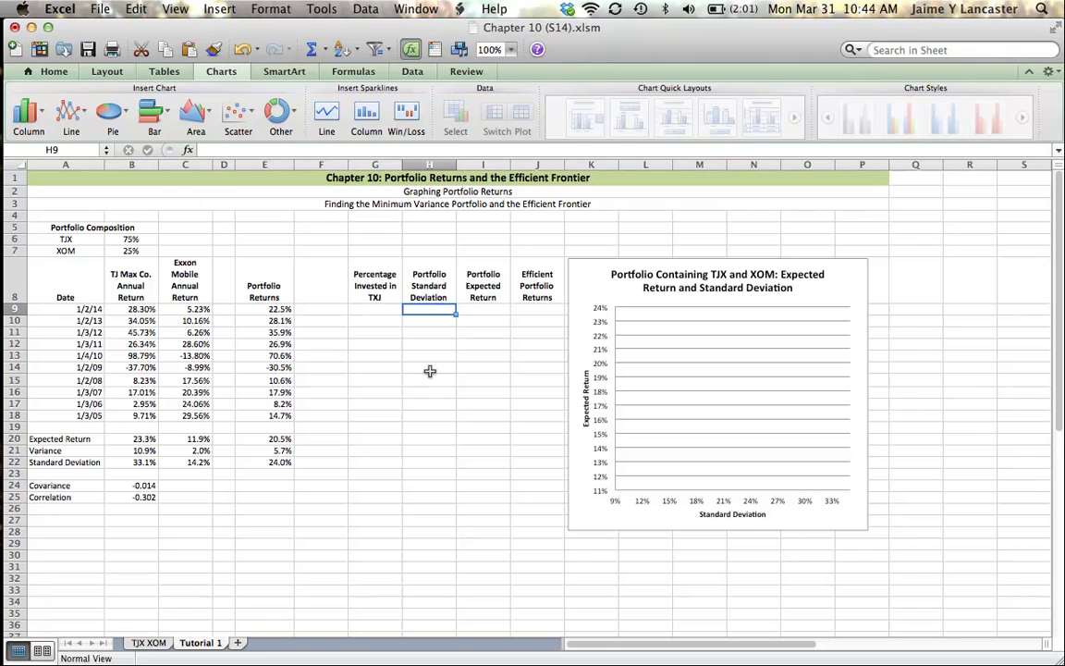
text(=)
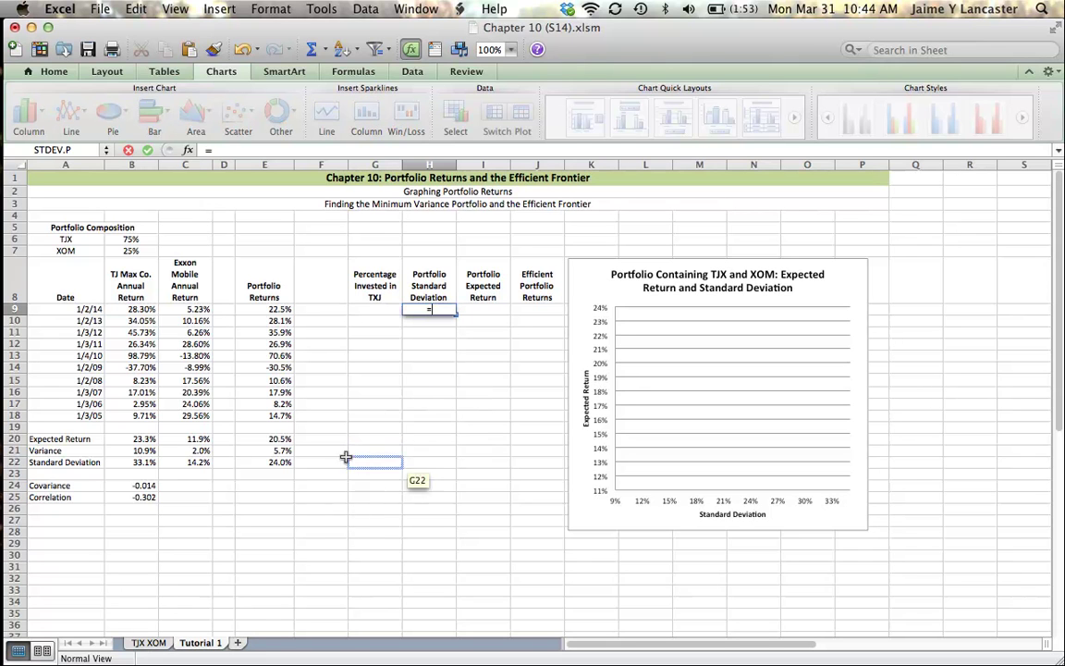
click(278, 465)
key(Return)
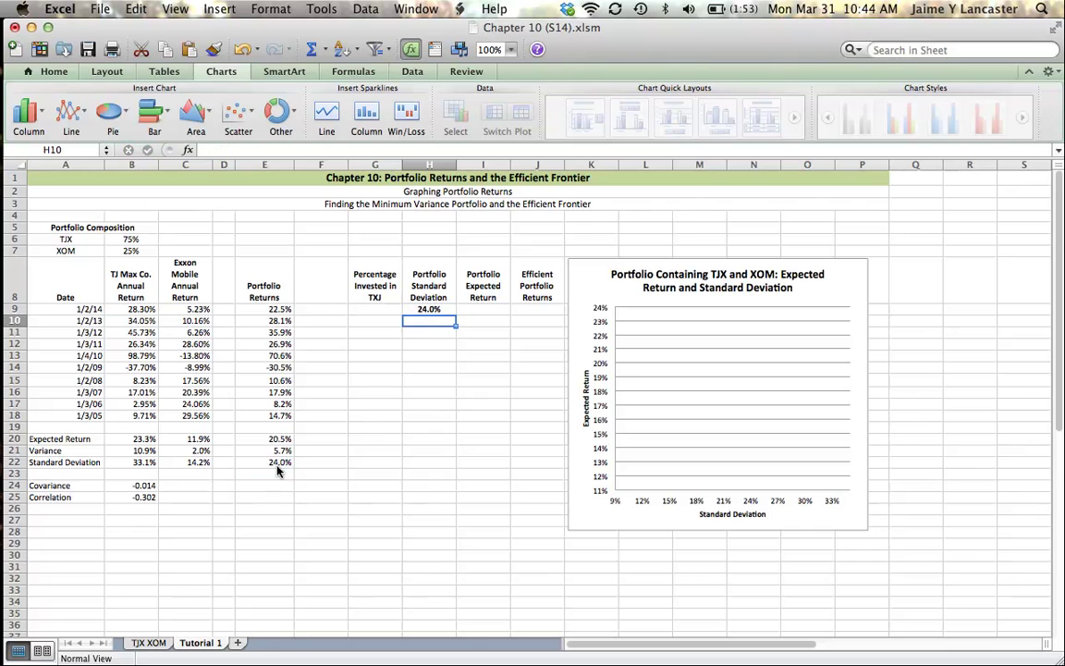
click(486, 310)
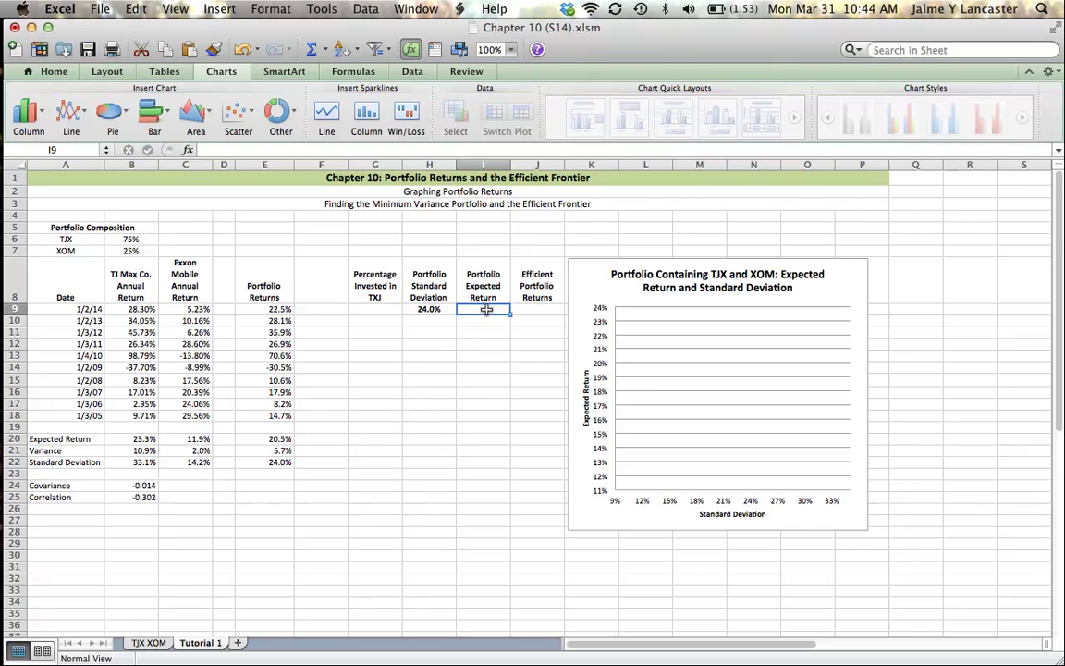
text(=)
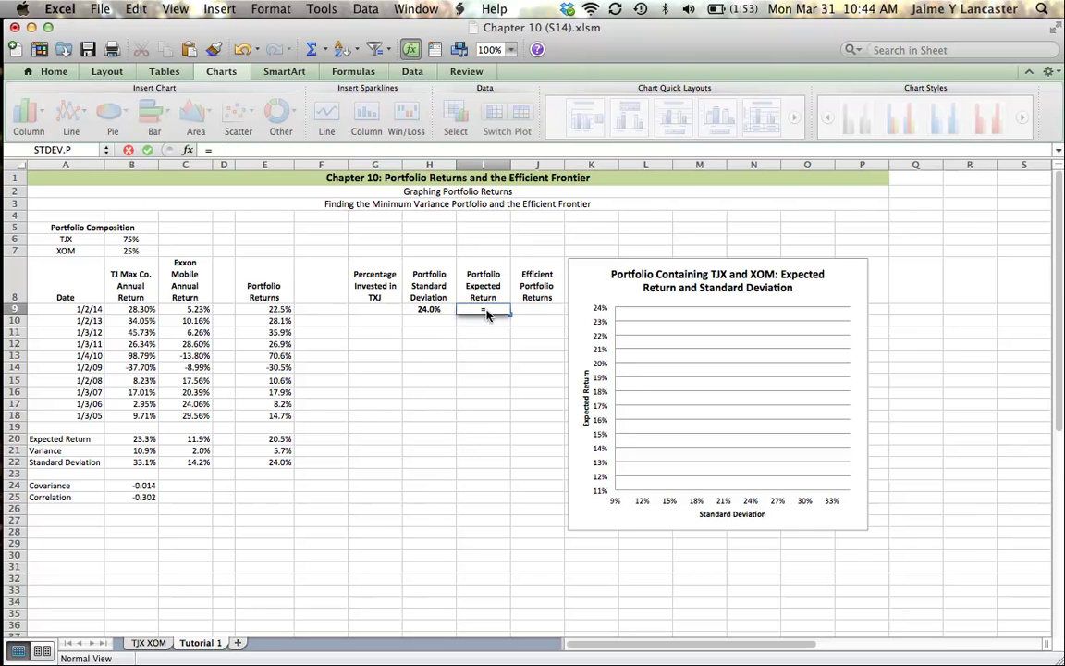
click(276, 438)
key(Return)
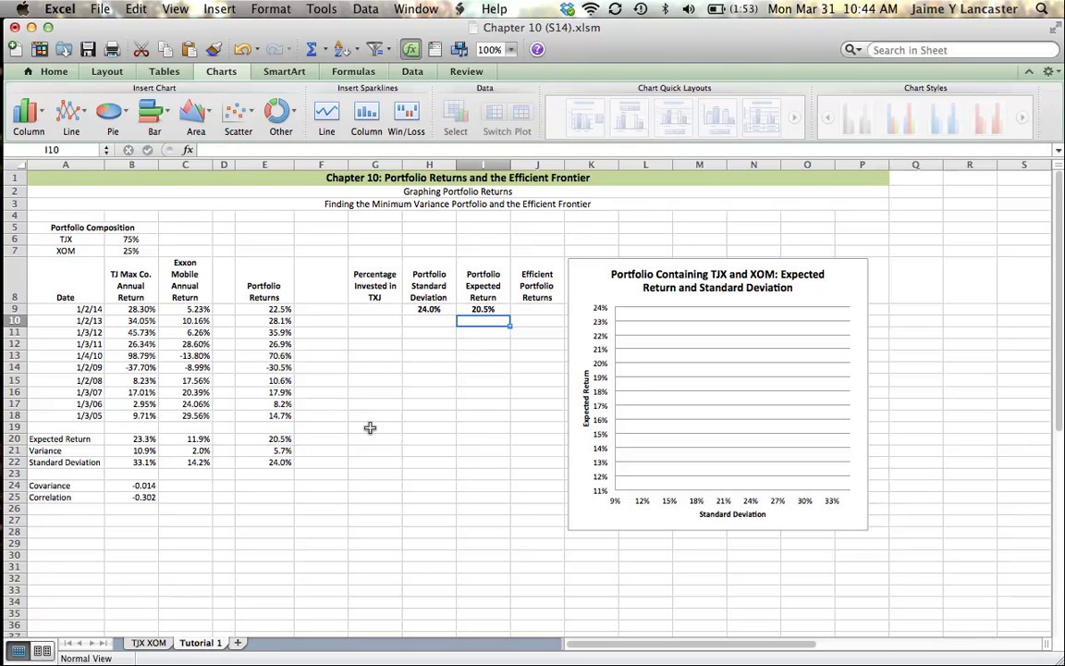
Start the TJX percentage list with 0% in G10 and the formula =G10+10% in G11
click(375, 320)
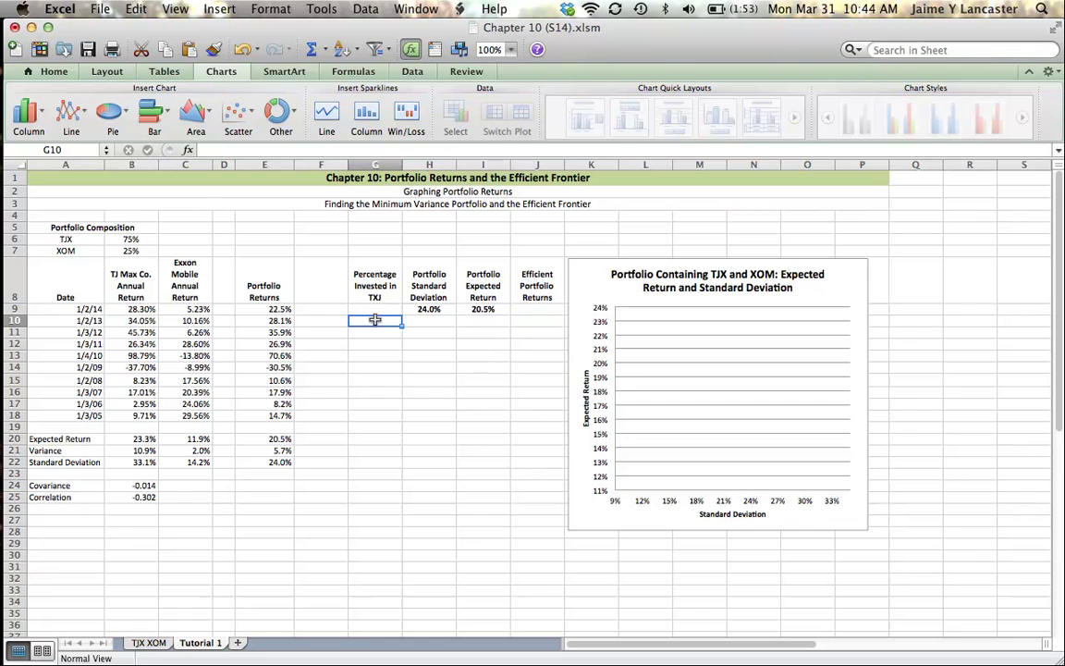
text(0%)
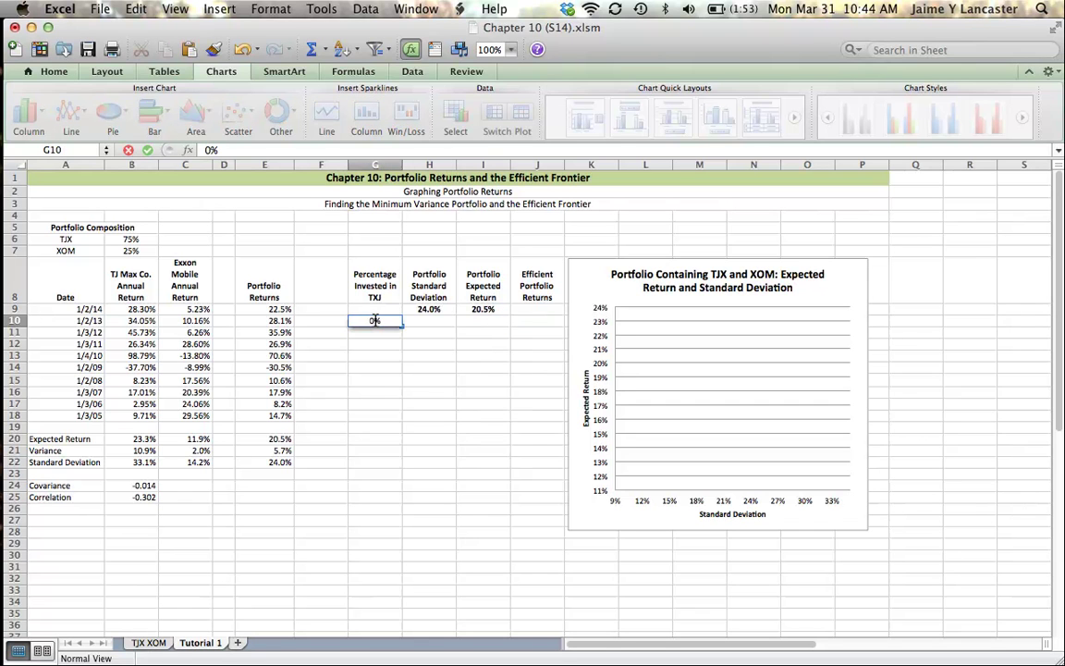
key(Return)
text(=)
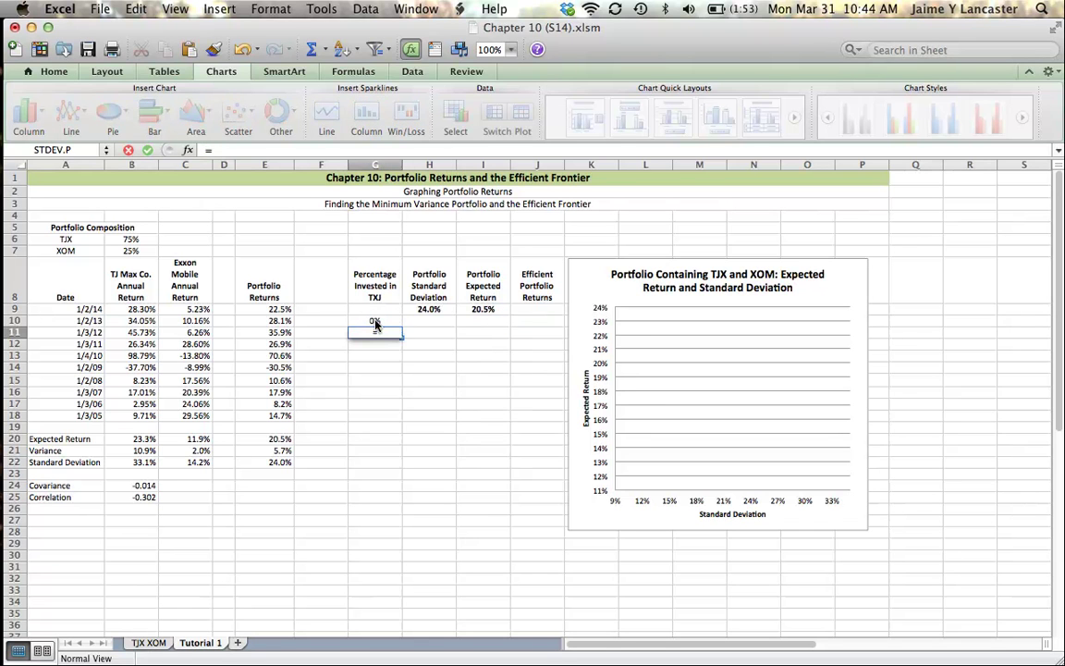
click(375, 320)
text(+)
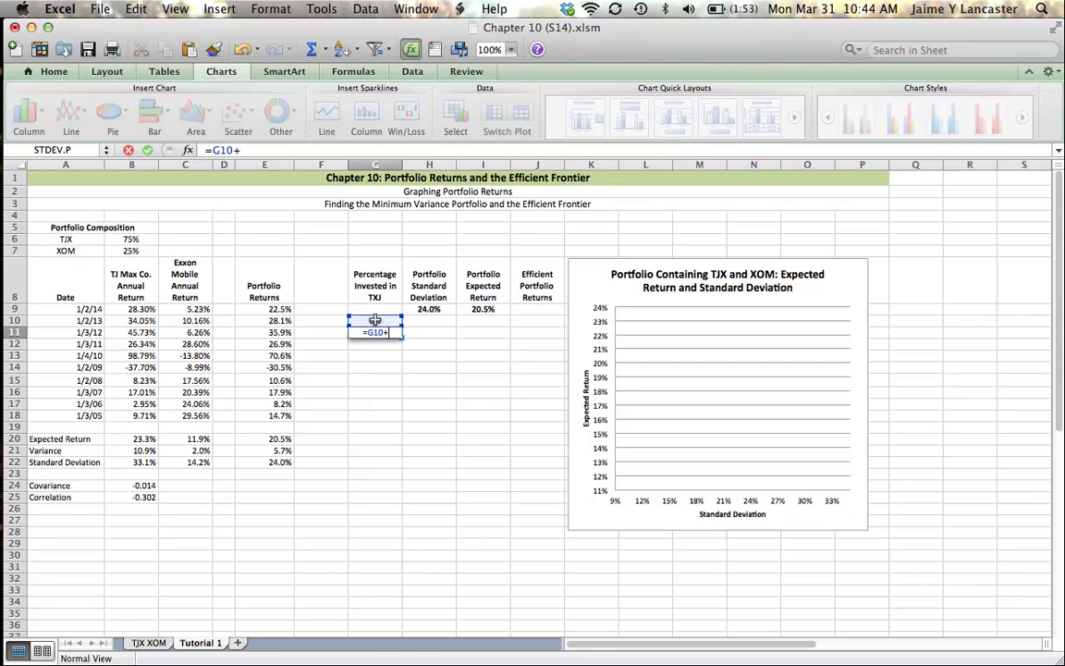
text(10%)
key(Return)
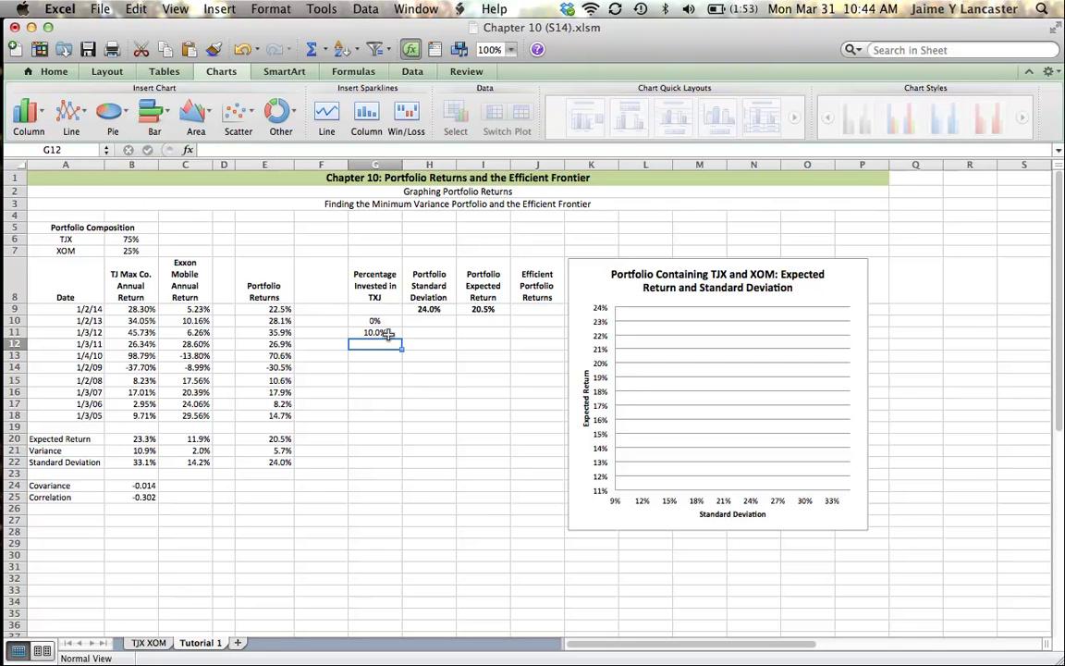
Fill the G11 formula down through G20 to extend the percentages in 10% increments to 100%
click(387, 334)
drag(402, 337, 409, 447)
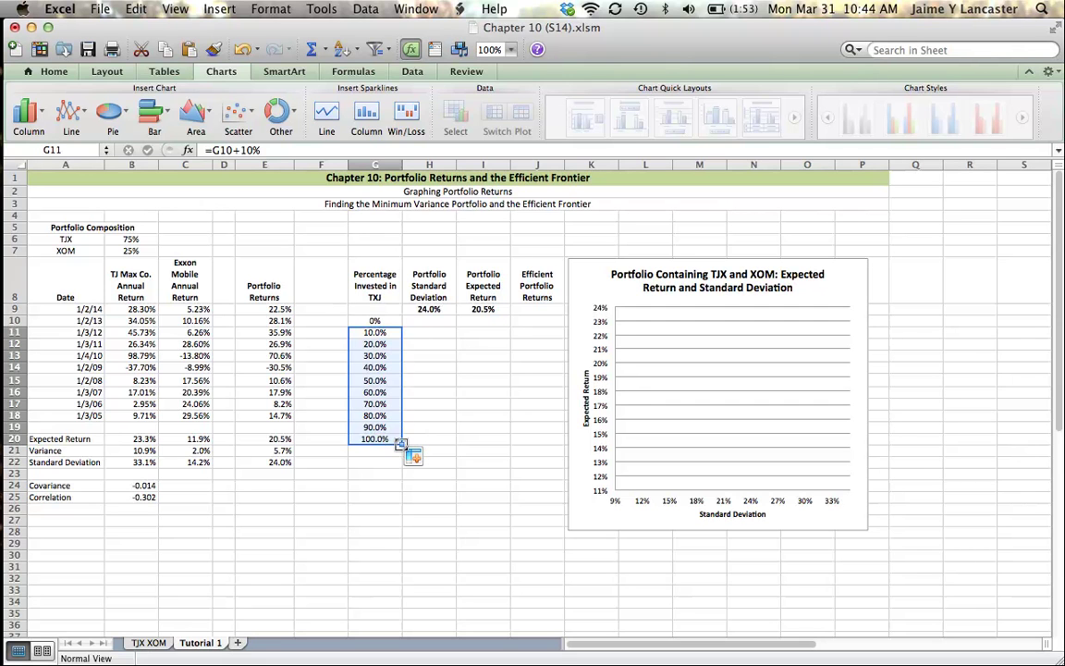
click(390, 497)
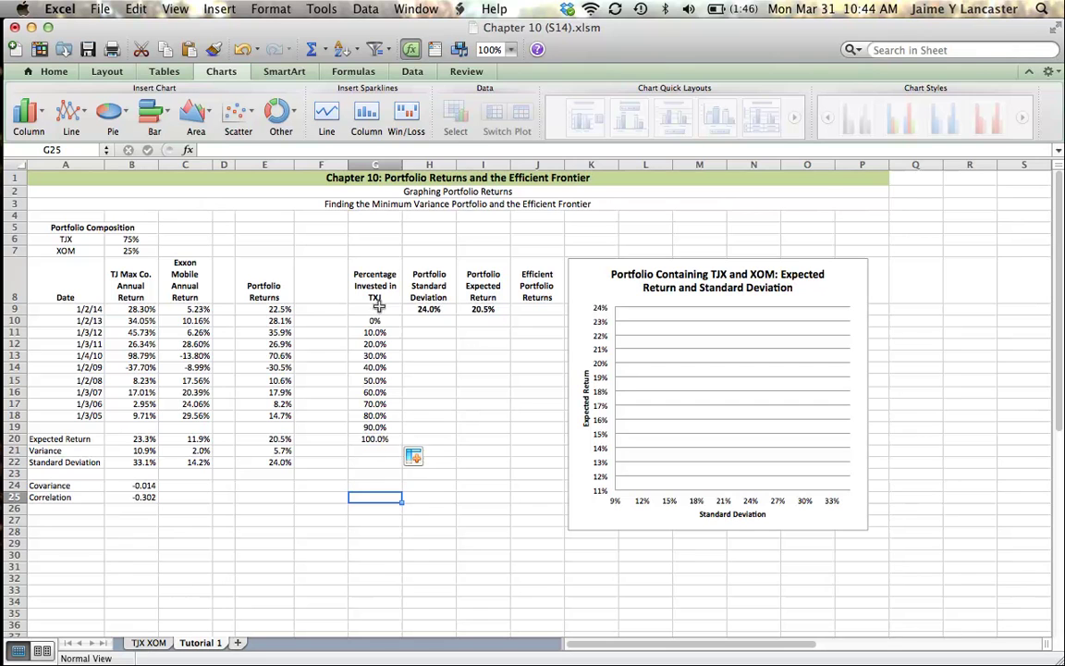
Create a data table over G9:I20 using the TJX weight in B6 as the column input cell
drag(377, 312, 472, 437)
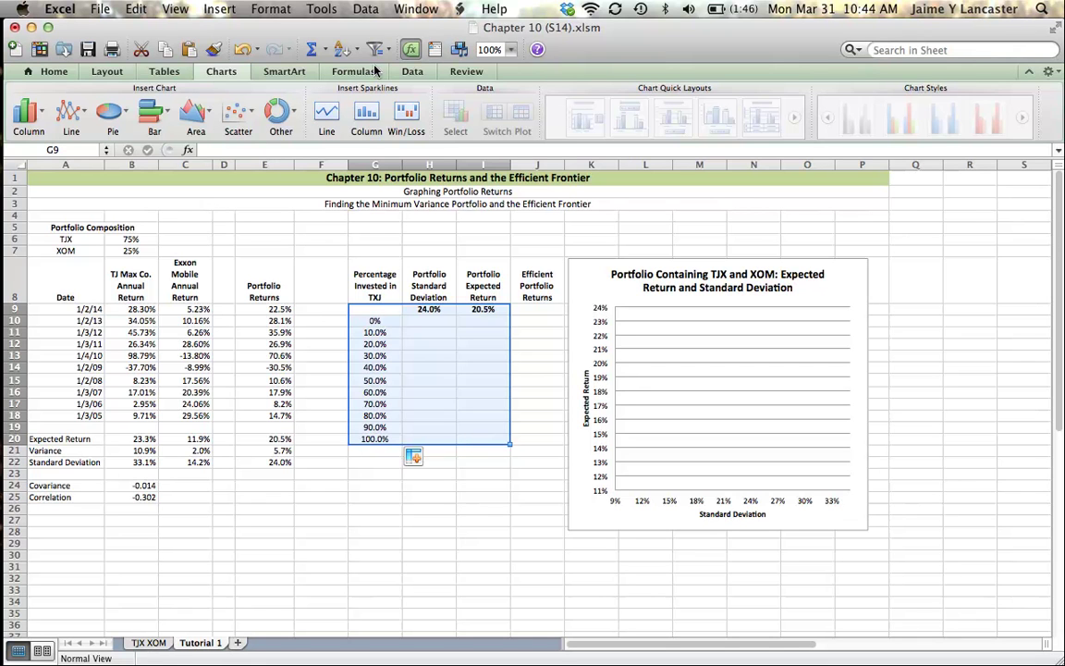
click(364, 11)
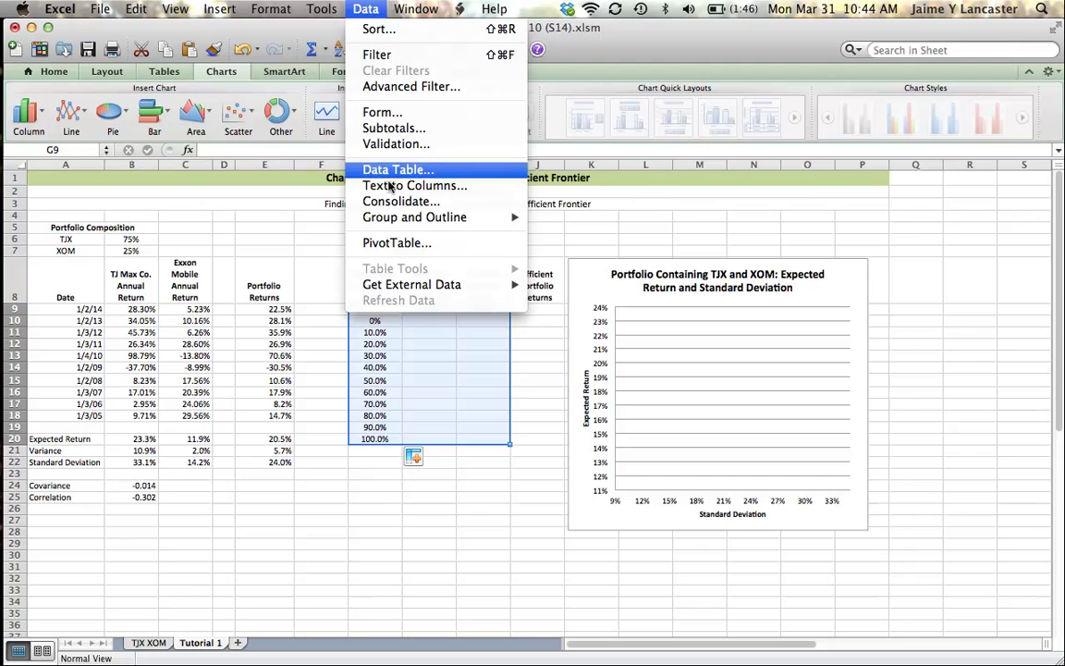
click(397, 170)
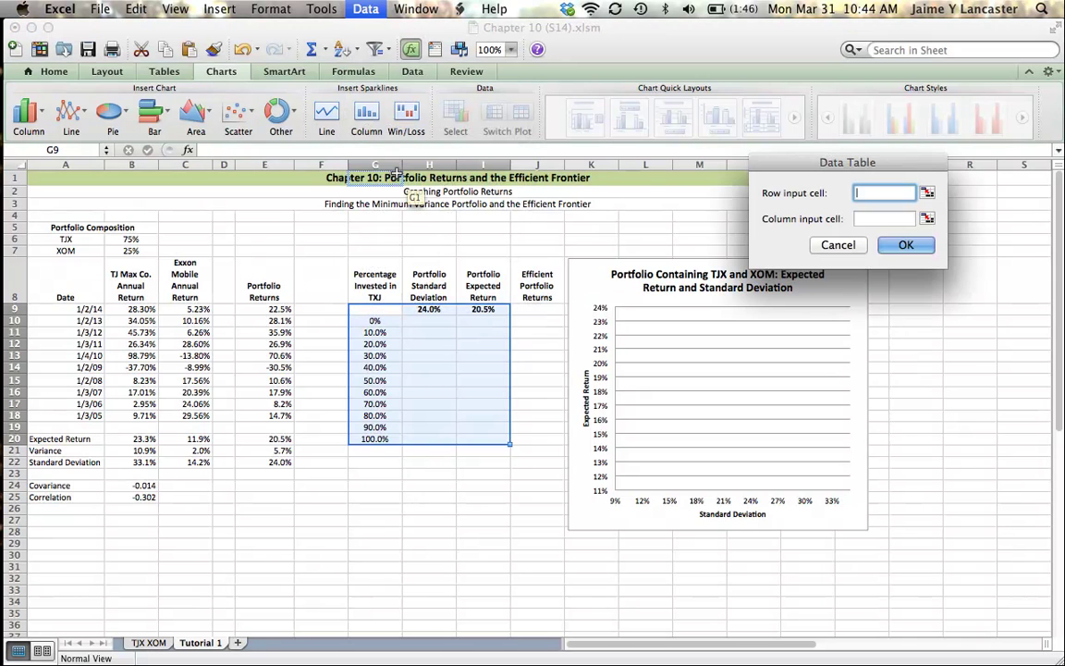
click(872, 217)
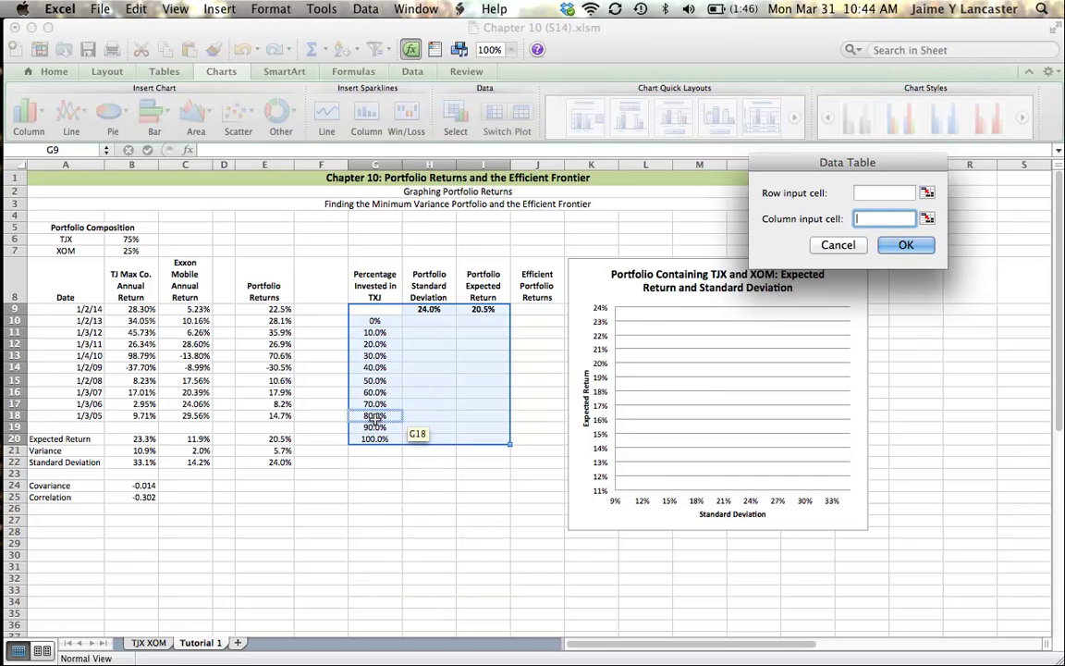
click(131, 239)
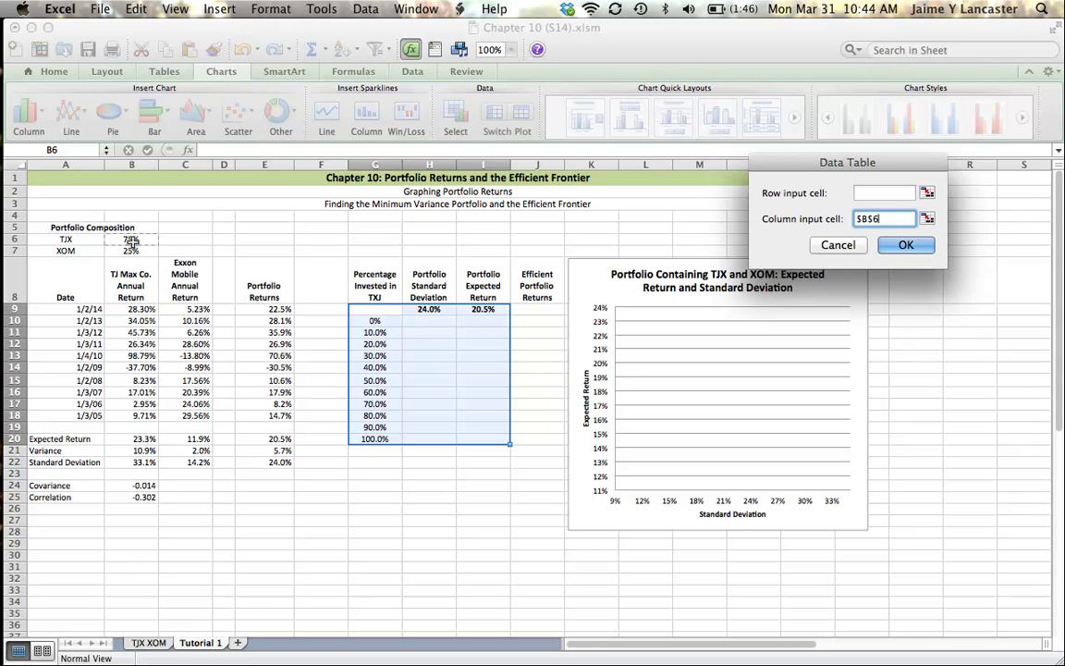
click(905, 245)
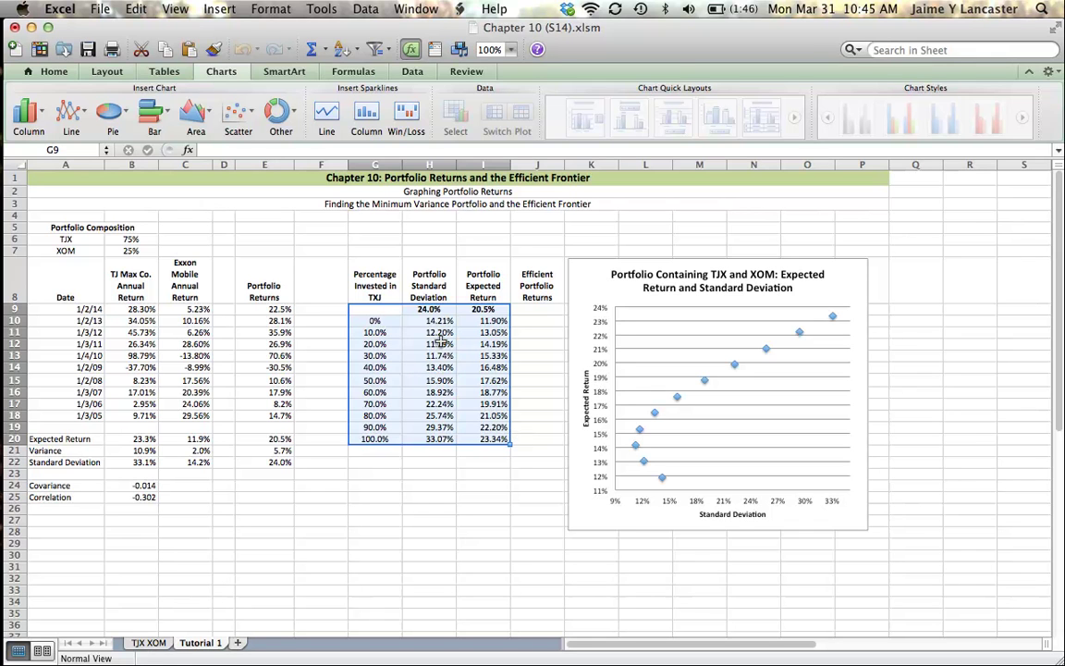
Change the portfolio scatter chart to a type that connects its marked points with a line
click(665, 306)
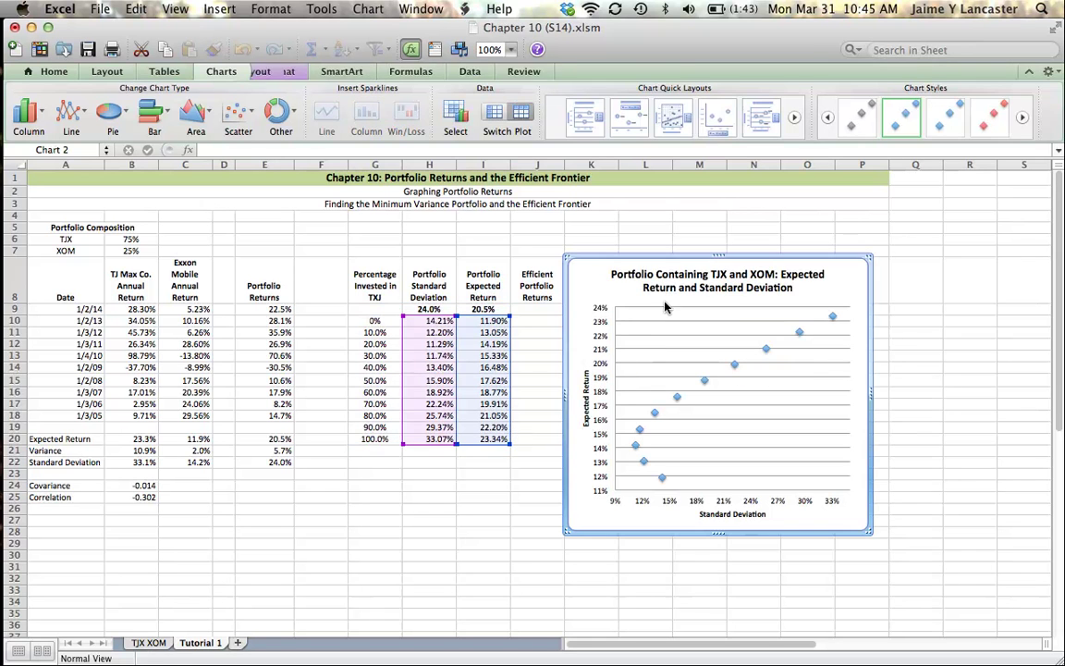
click(236, 110)
click(239, 202)
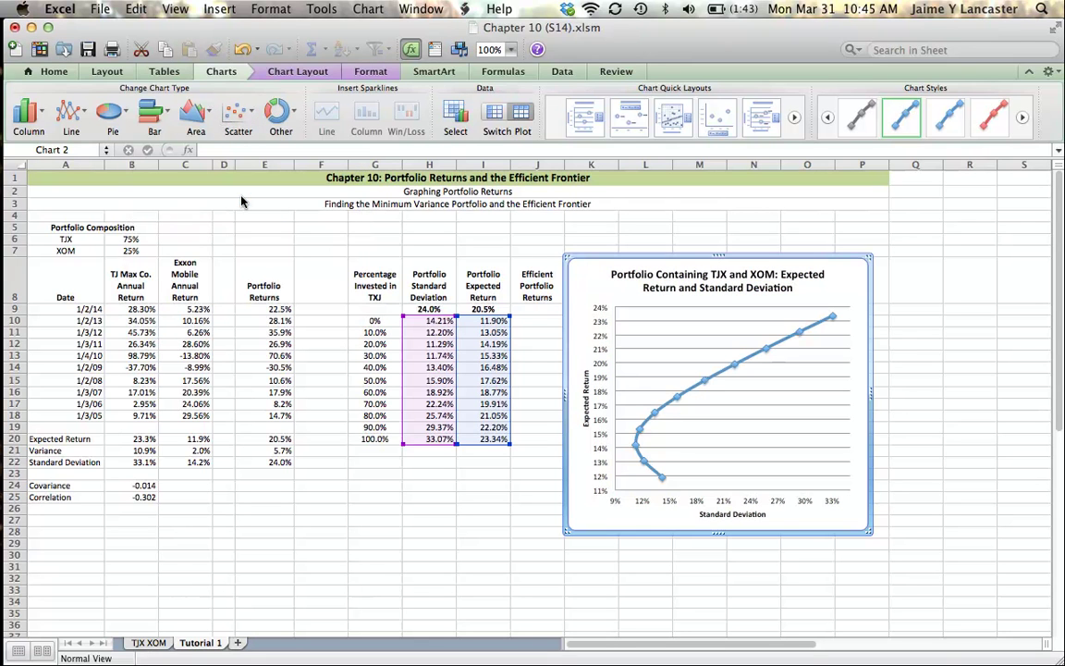
click(459, 484)
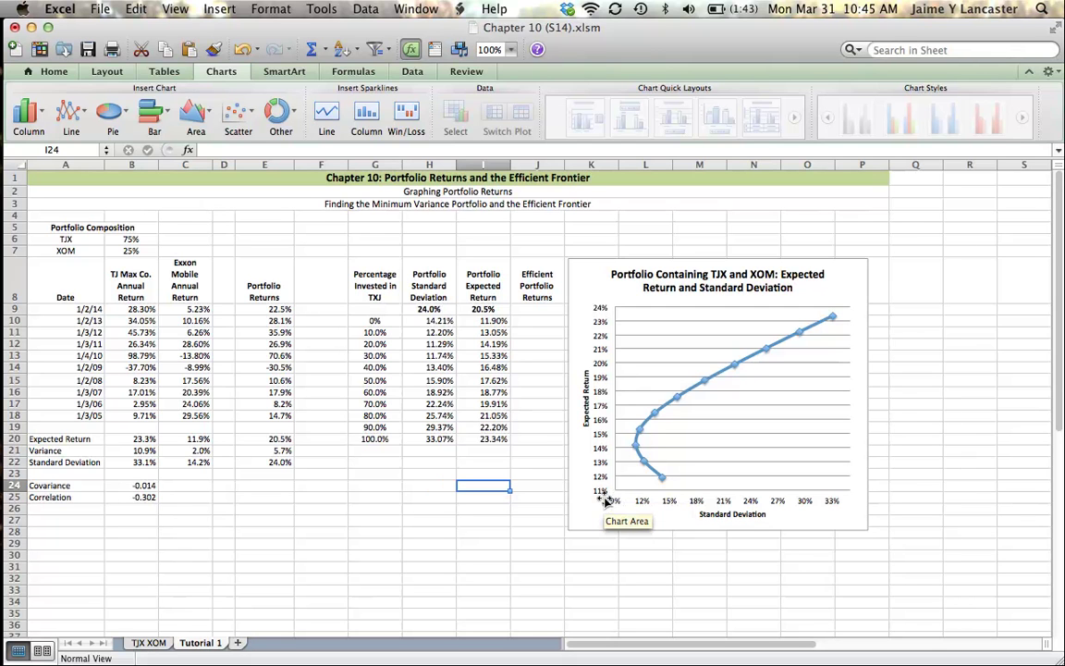
Review the scale settings of the chart's horizontal Standard Deviation axis, including its maximum value
click(754, 506)
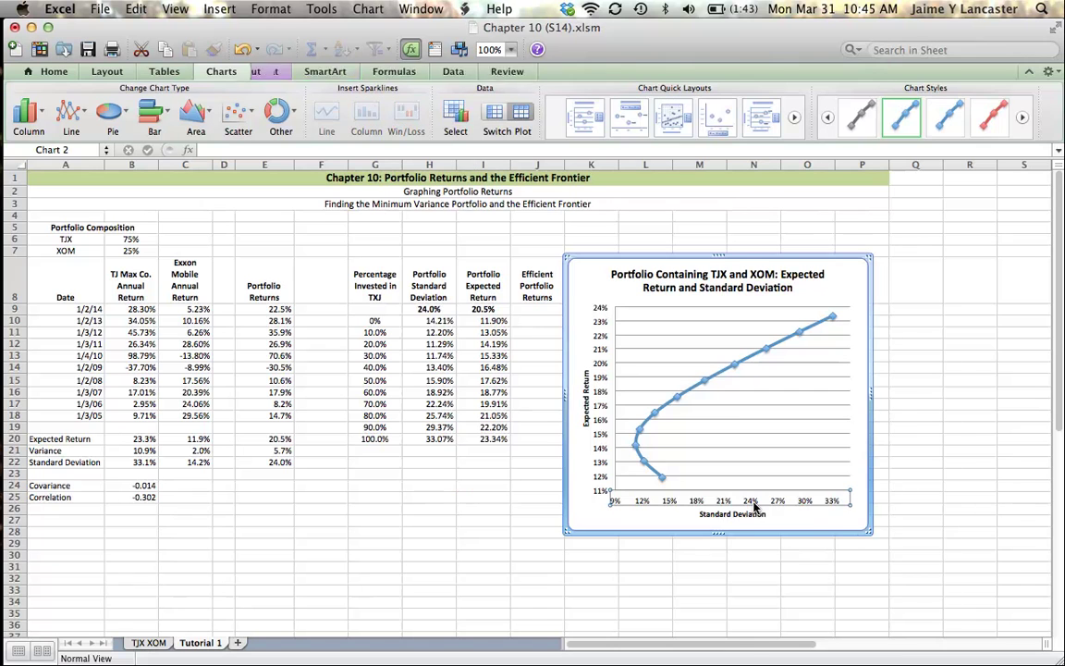
right_click(754, 504)
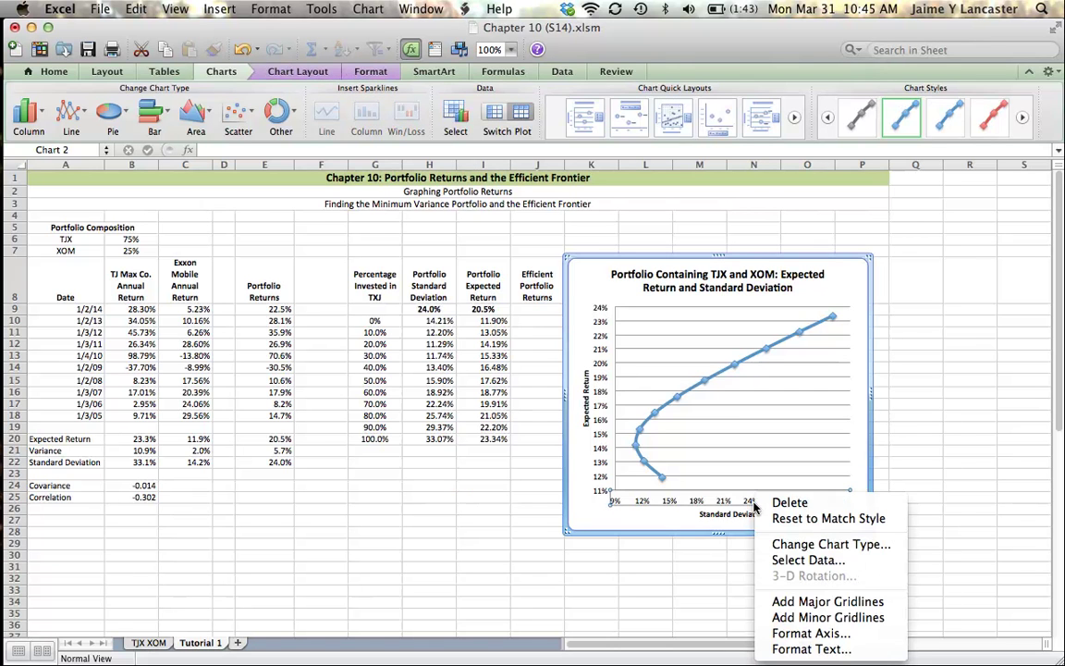
click(811, 632)
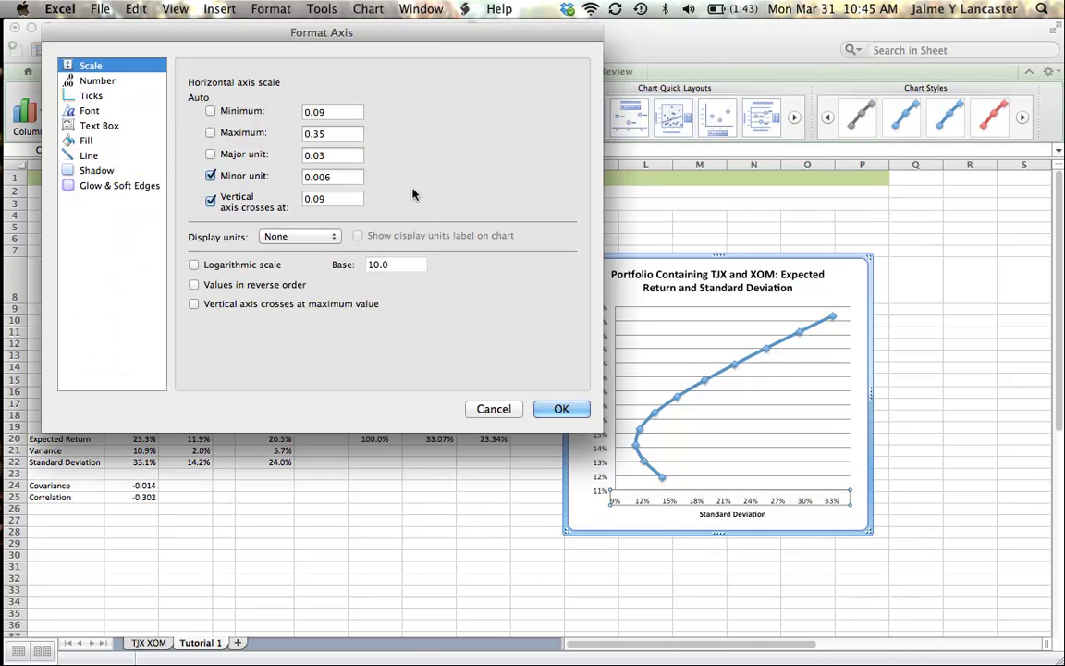
click(334, 133)
click(564, 409)
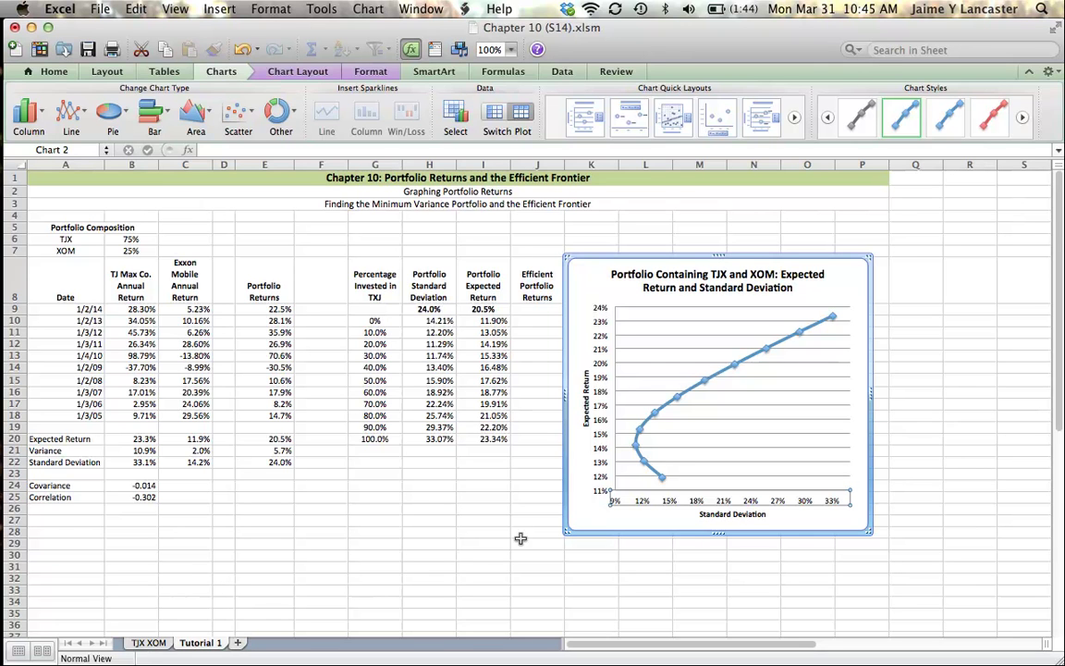
mouse_move(5, 566)
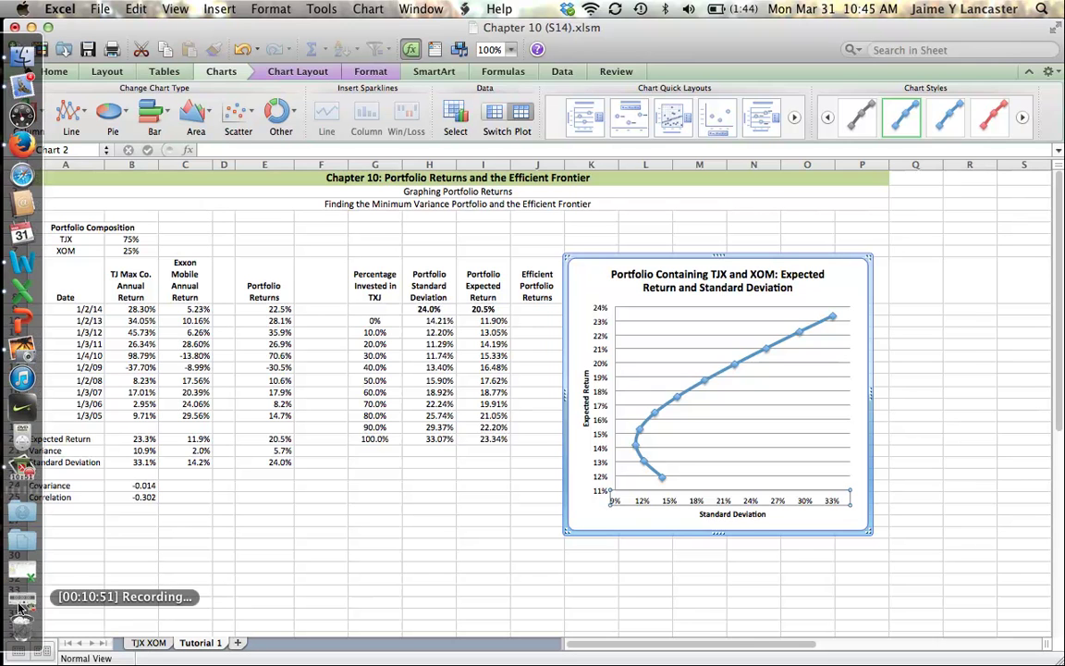
click(18, 605)
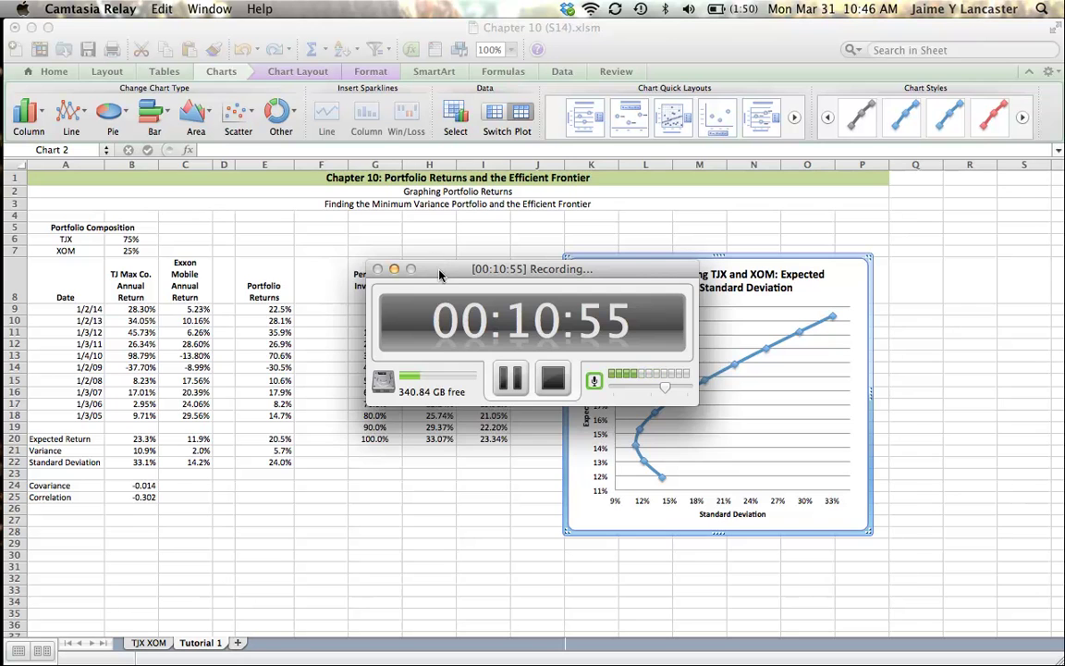
drag(440, 275, 75, 167)
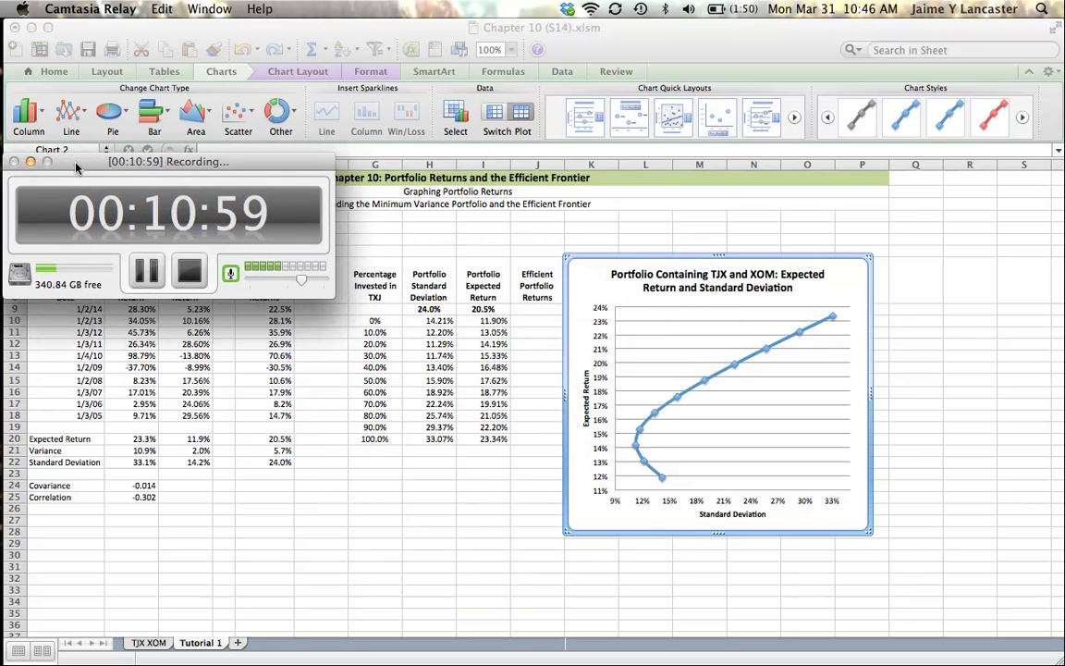